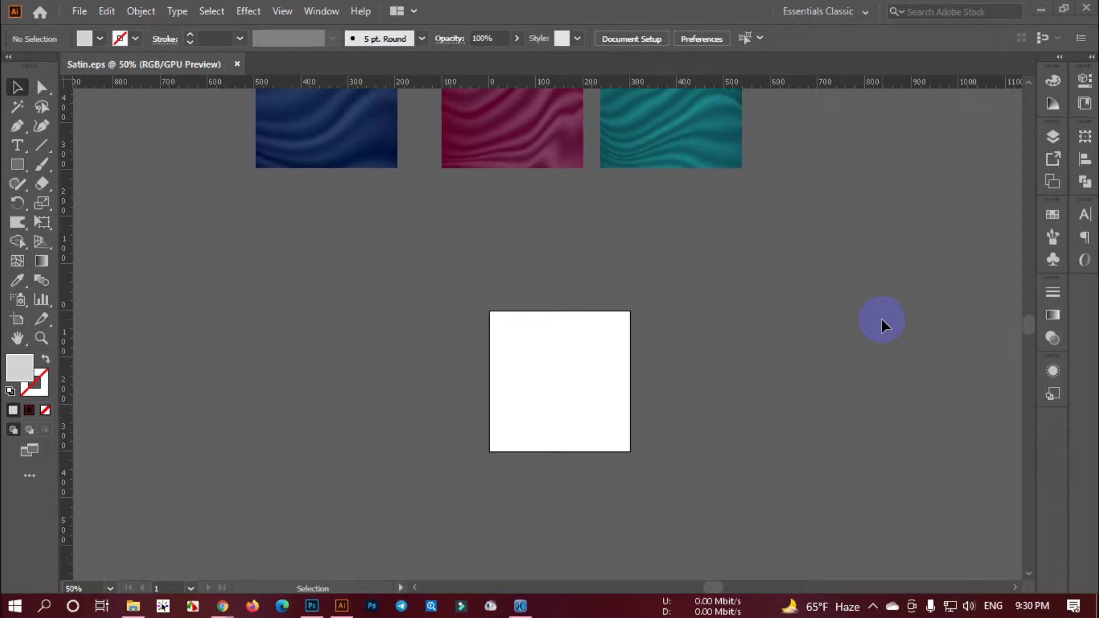
- Examine the blue, magenta and teal satin texture samples above the blank artboard
{"action": "scroll", "coordinate": [579, 346], "scroll_direction": "up", "scroll_amount": 2}
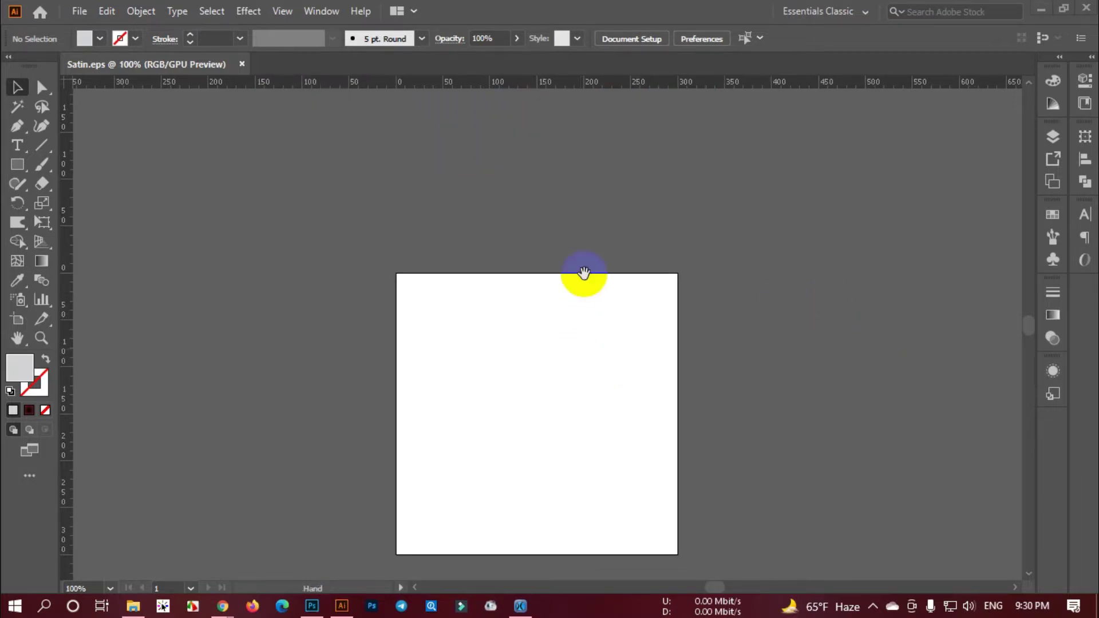
{"action": "scroll", "coordinate": [600, 435], "scroll_direction": "down", "scroll_amount": 3}
{"action": "scroll", "coordinate": [438, 235], "scroll_direction": "up", "scroll_amount": 3}
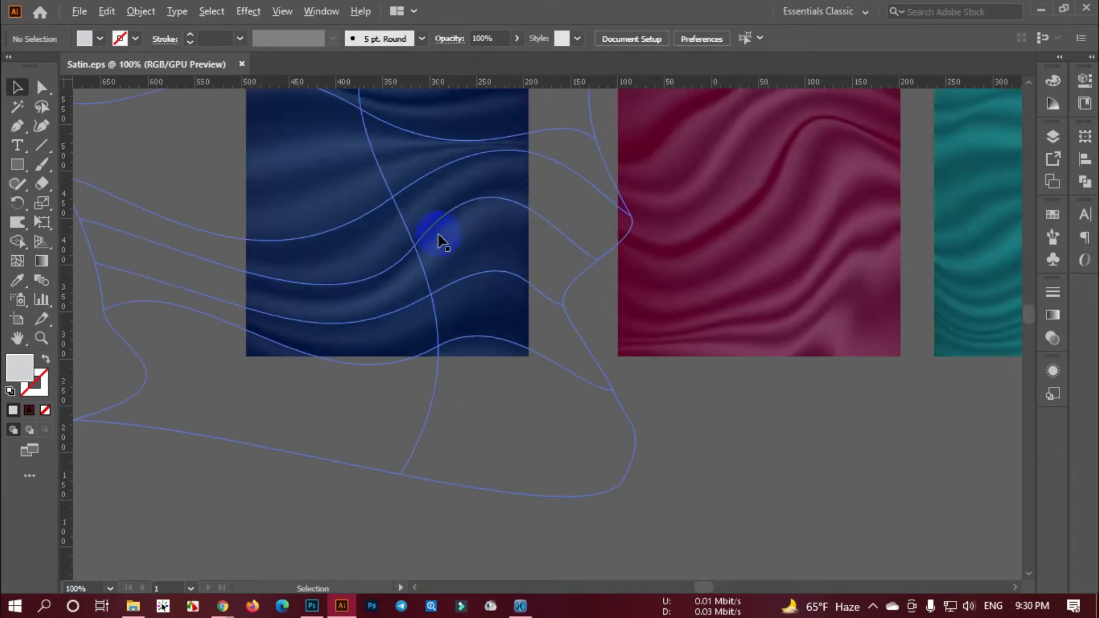
{"action": "scroll", "coordinate": [463, 318], "scroll_direction": "down", "scroll_amount": 2}
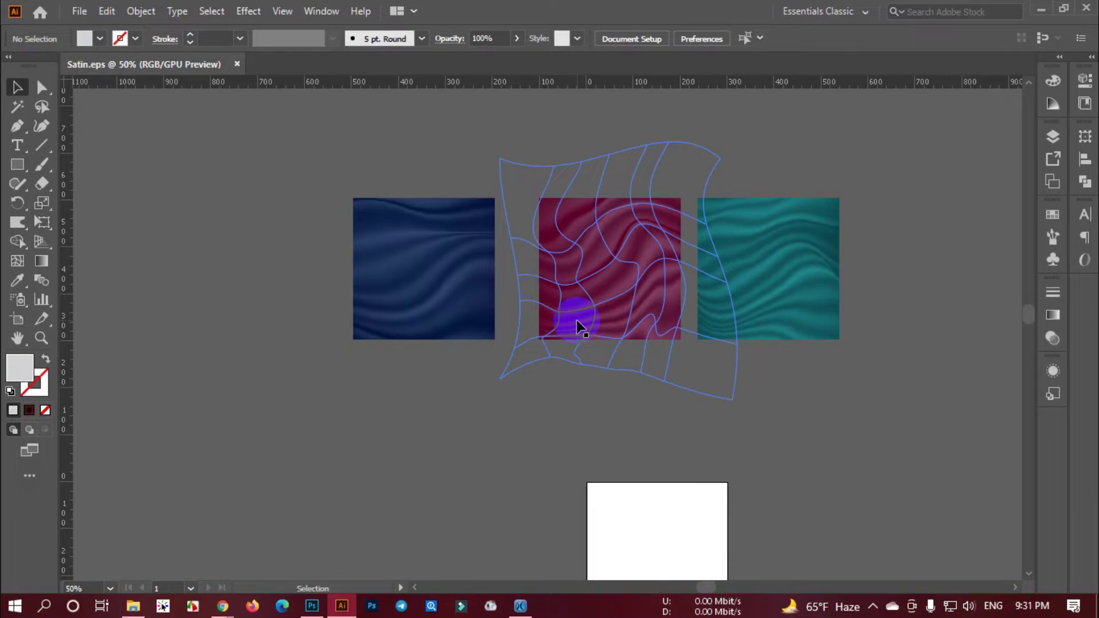
{"action": "key", "text": "alt"}
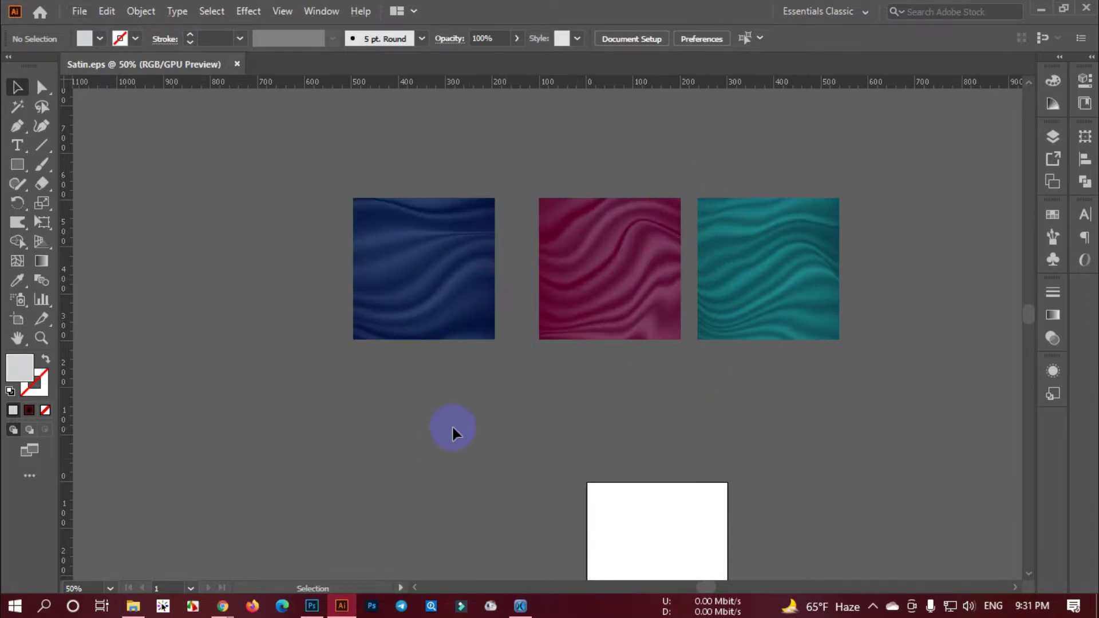
{"action": "scroll", "coordinate": [464, 265], "scroll_direction": "up", "scroll_amount": 2}
{"action": "scroll", "coordinate": [436, 319], "scroll_direction": "down", "scroll_amount": 2}
{"action": "left_click_drag", "start_coordinate": [690, 457], "coordinate": [663, 430]}
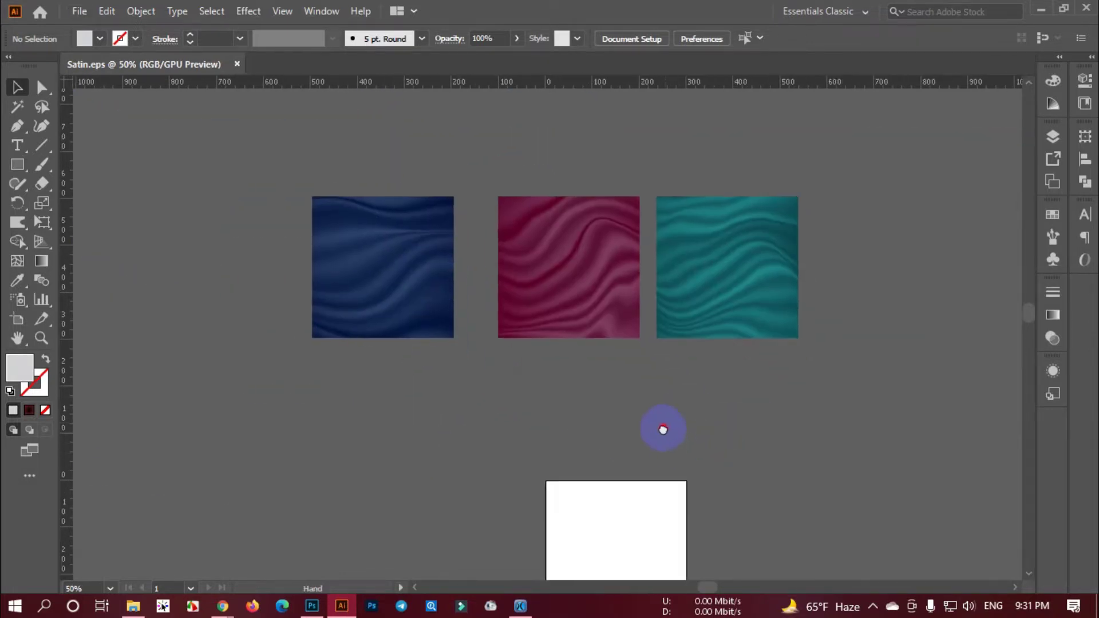
{"action": "scroll", "coordinate": [401, 252], "scroll_direction": "up", "scroll_amount": 2}
{"action": "scroll", "coordinate": [437, 269], "scroll_direction": "down", "scroll_amount": 1}
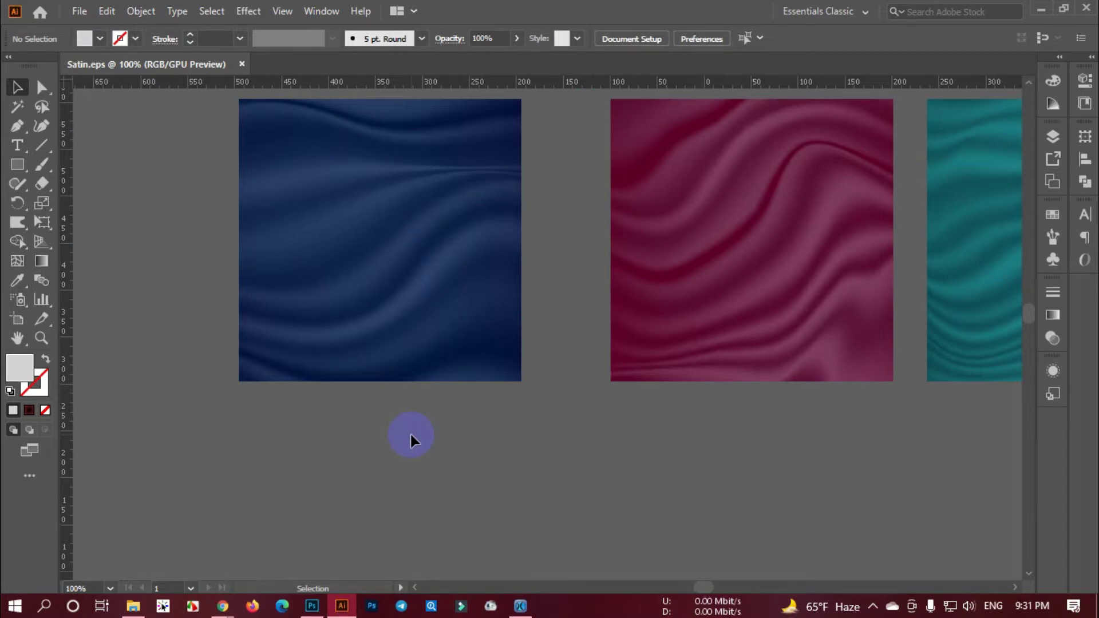
{"action": "scroll", "coordinate": [449, 432], "scroll_direction": "down", "scroll_amount": 1}
{"action": "scroll", "coordinate": [566, 445], "scroll_direction": "right", "scroll_amount": 1}
{"action": "left_click_drag", "start_coordinate": [574, 446], "coordinate": [568, 446]}
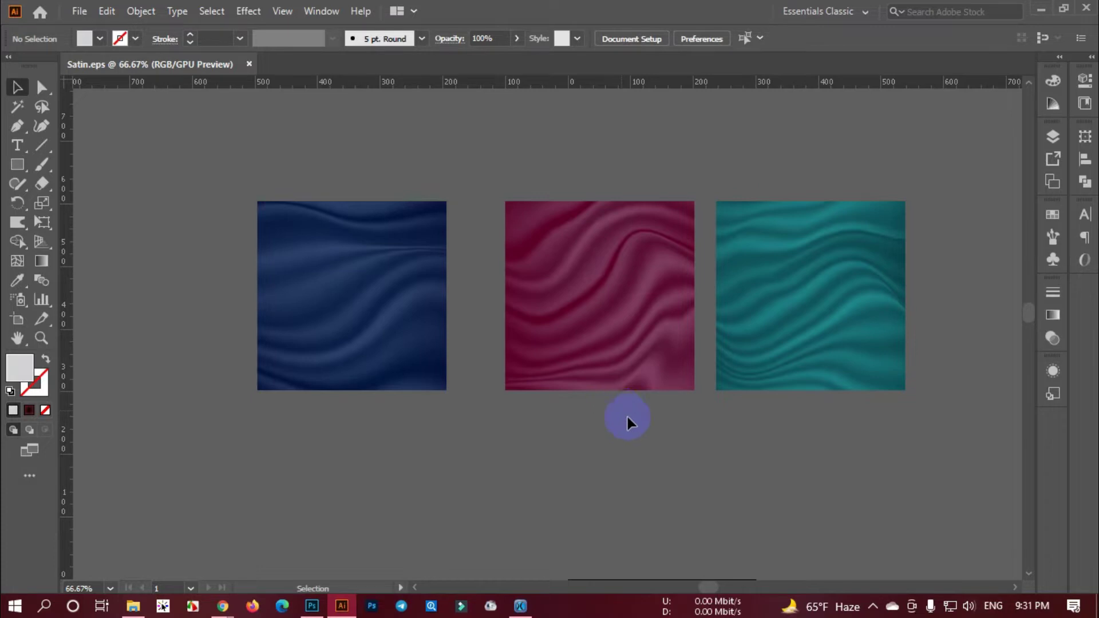
{"action": "left_click", "coordinate": [345, 386]}
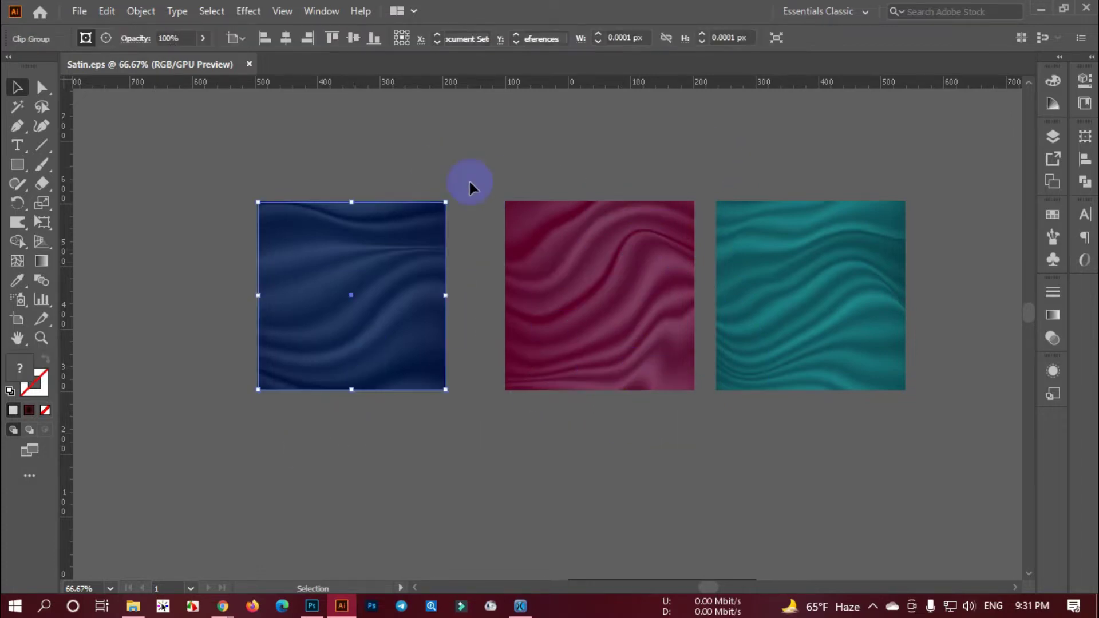
{"action": "left_click", "coordinate": [572, 256]}
{"action": "left_click", "coordinate": [629, 431]}
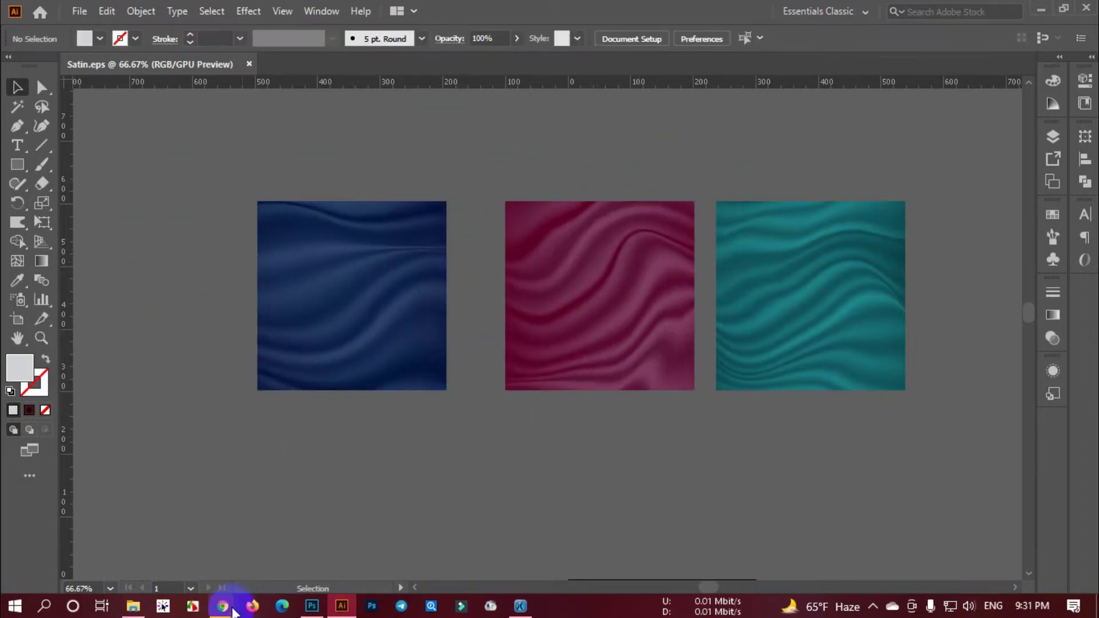
- Switch to Chrome and browse the white fabric texture photo on Freepik along with its related images
{"action": "mouse_move", "coordinate": [228, 612]}
{"action": "left_click", "coordinate": [296, 567]}
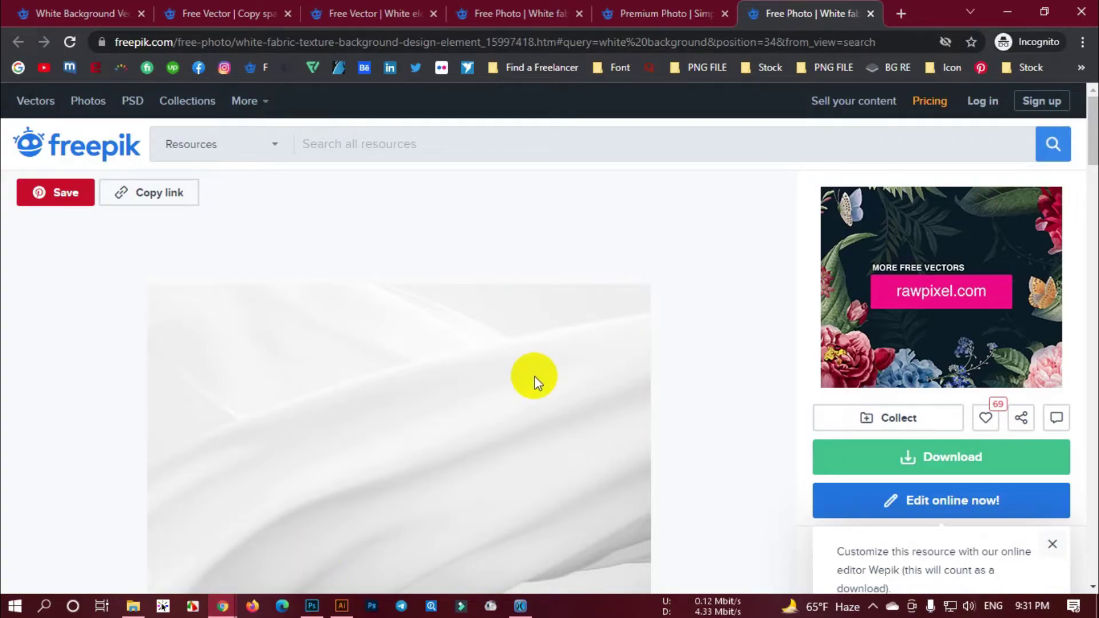
{"action": "scroll", "coordinate": [535, 378], "scroll_direction": "down", "scroll_amount": 5}
{"action": "scroll", "coordinate": [535, 382], "scroll_direction": "down", "scroll_amount": 10}
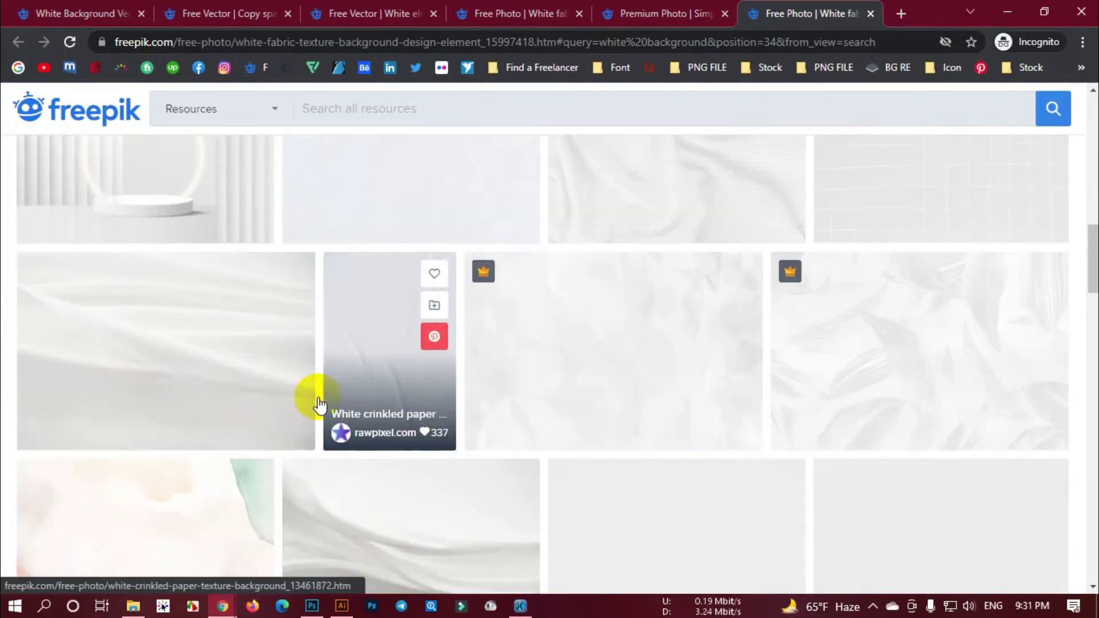
{"action": "scroll", "coordinate": [429, 368], "scroll_direction": "down", "scroll_amount": 5}
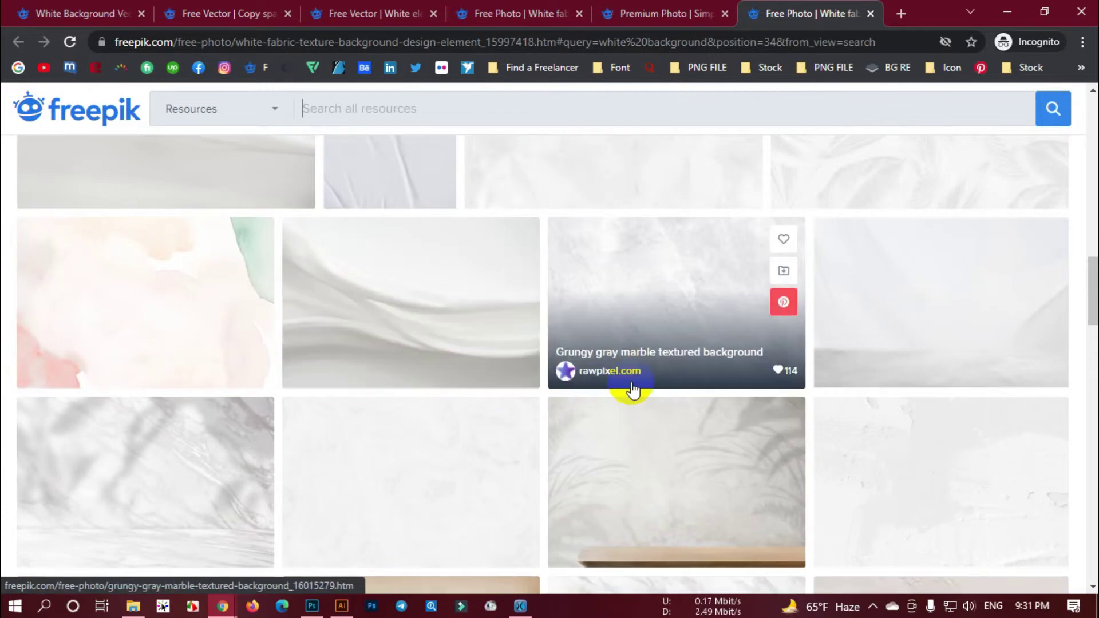
{"action": "scroll", "coordinate": [461, 351], "scroll_direction": "up", "scroll_amount": 20}
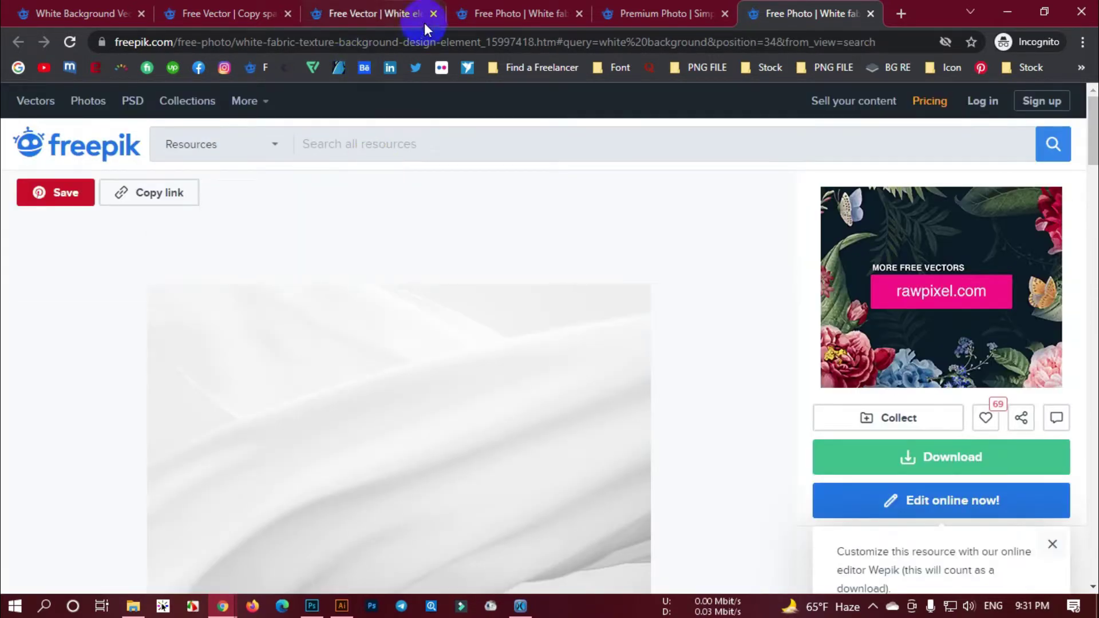
- Look through Freepik's "white background" search results for reference textures
{"action": "left_click", "coordinate": [80, 14]}
{"action": "scroll", "coordinate": [442, 216], "scroll_direction": "up", "scroll_amount": 5}
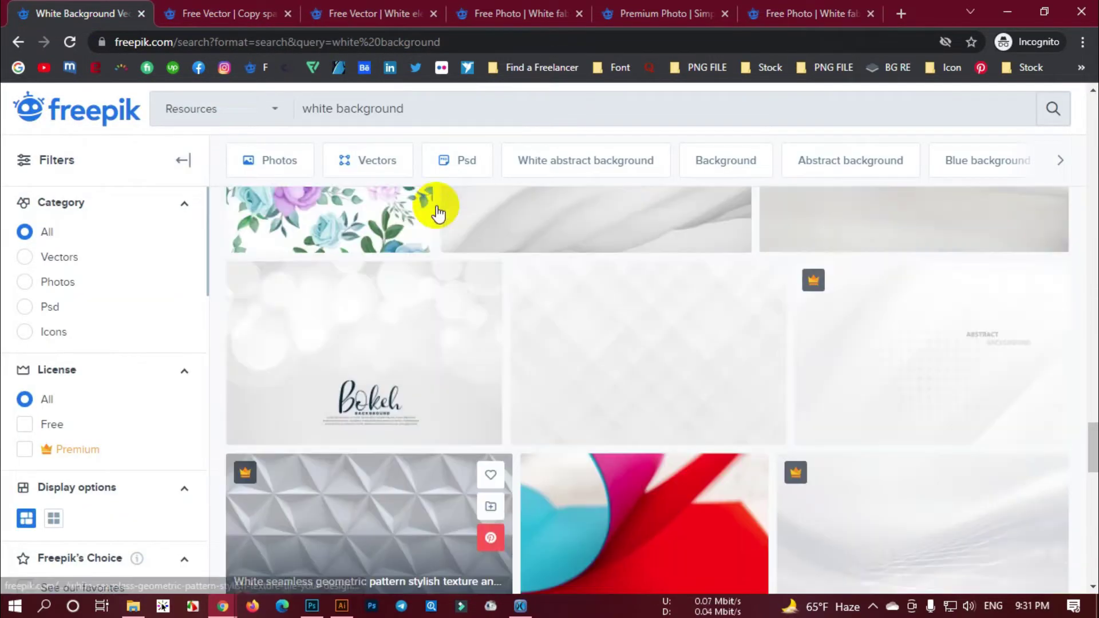
{"action": "left_click", "coordinate": [432, 113]}
{"action": "left_click_drag", "start_coordinate": [432, 113], "coordinate": [110, 149]}
{"action": "left_click", "coordinate": [418, 115]}
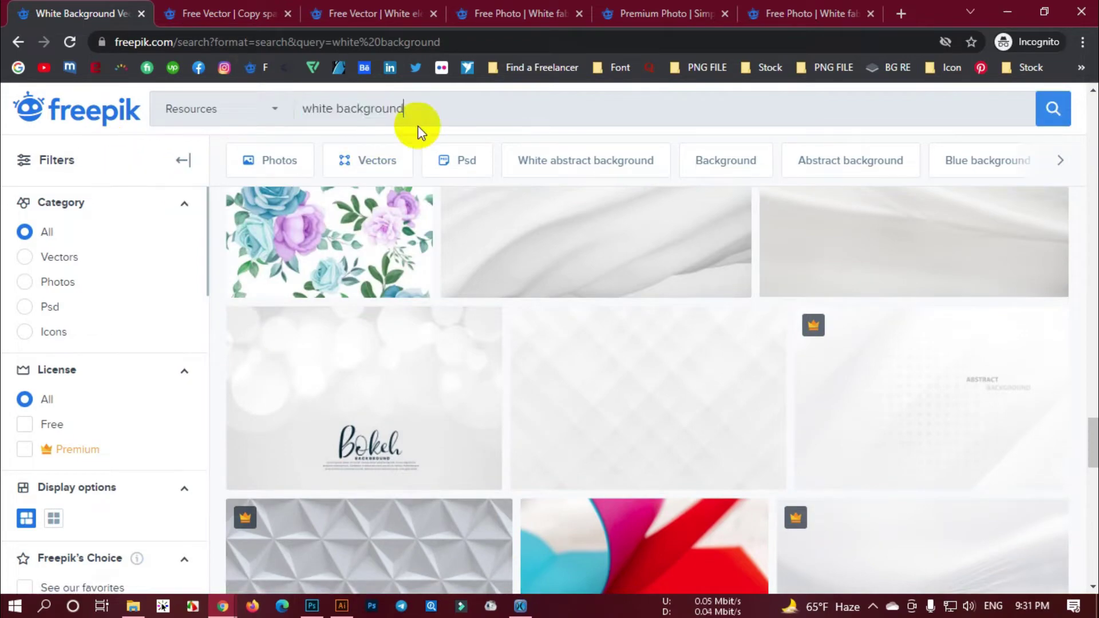
{"action": "scroll", "coordinate": [616, 364], "scroll_direction": "down", "scroll_amount": 5}
{"action": "scroll", "coordinate": [471, 376], "scroll_direction": "down", "scroll_amount": 5}
{"action": "scroll", "coordinate": [515, 386], "scroll_direction": "up", "scroll_amount": 5}
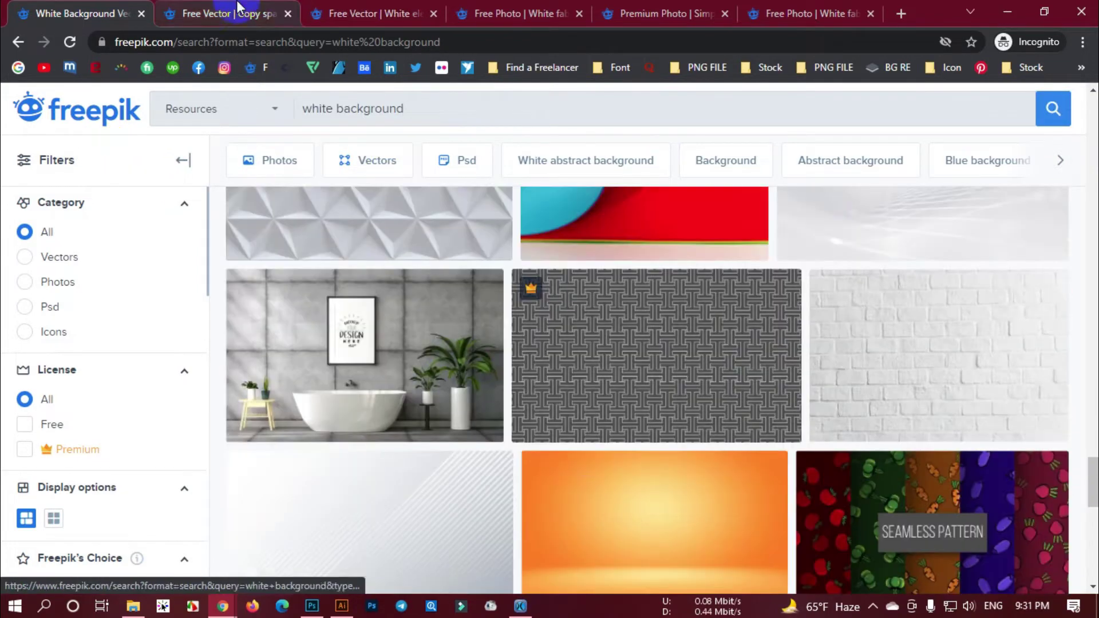
- Review the opened Freepik pages for the wavy white background vector and the draped white fabric photo as references
{"action": "left_click", "coordinate": [223, 14]}
{"action": "scroll", "coordinate": [575, 348], "scroll_direction": "down", "scroll_amount": 1}
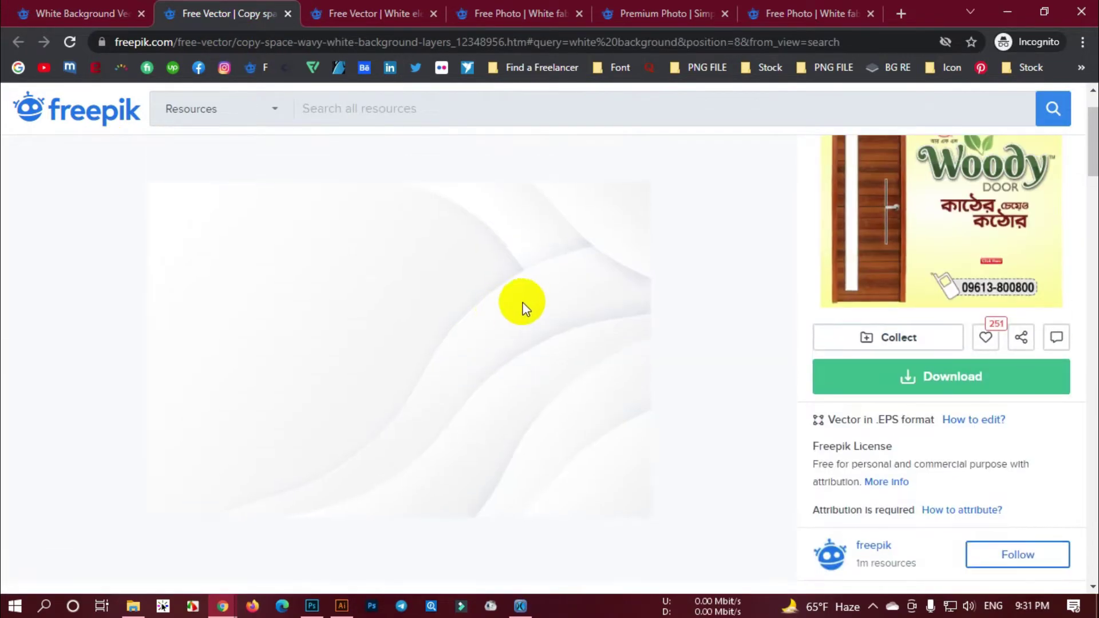
{"action": "scroll", "coordinate": [538, 304], "scroll_direction": "down", "scroll_amount": 4}
{"action": "scroll", "coordinate": [558, 305], "scroll_direction": "down", "scroll_amount": 8}
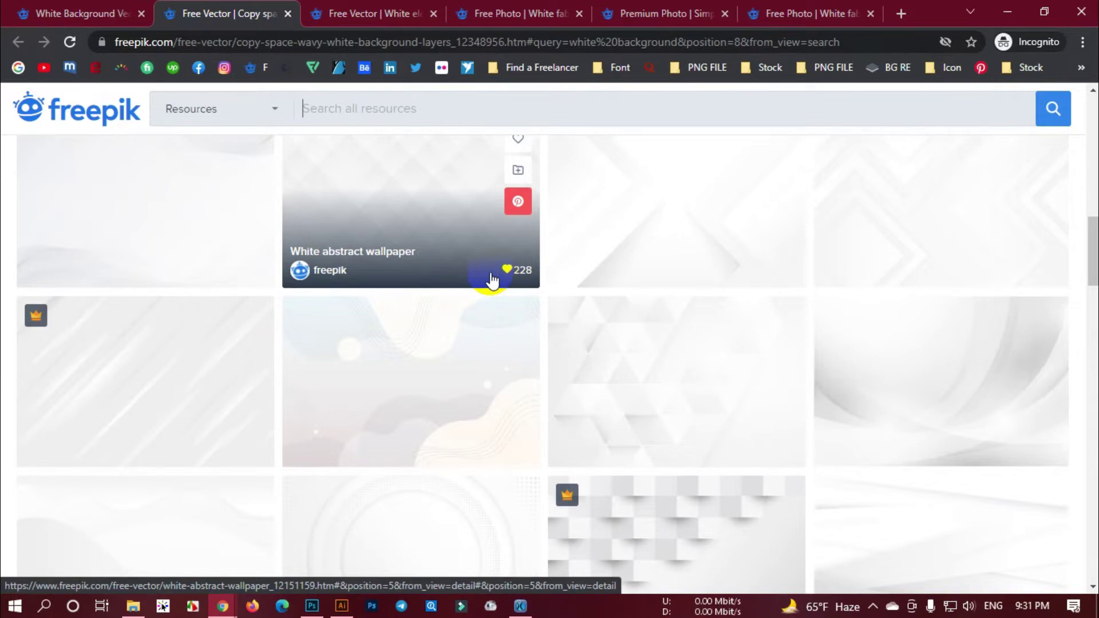
{"action": "scroll", "coordinate": [317, 368], "scroll_direction": "down", "scroll_amount": 4}
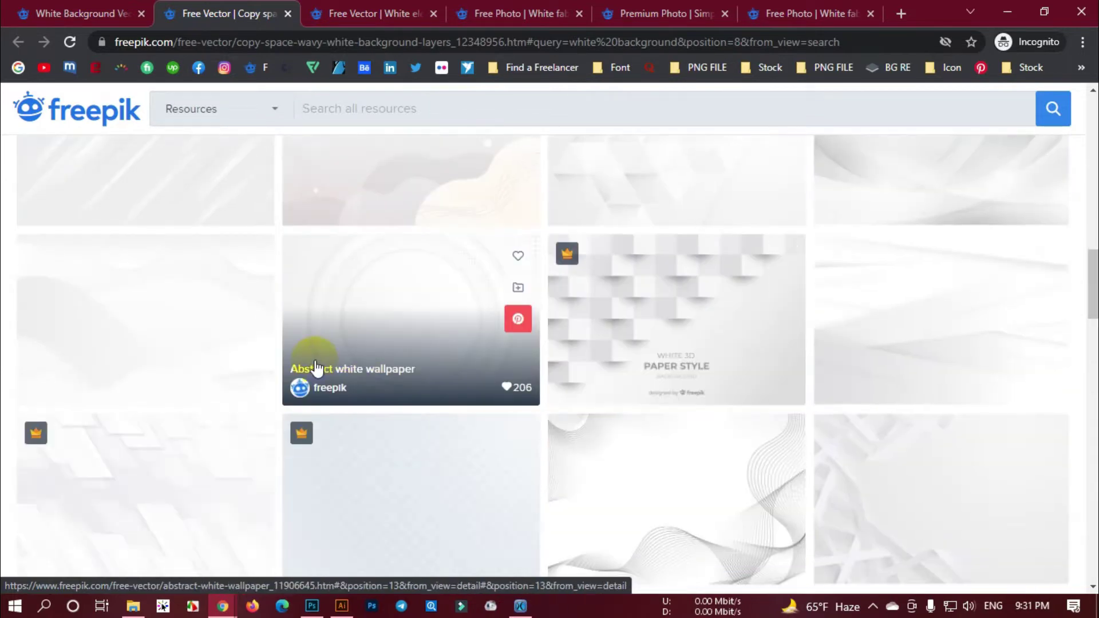
{"action": "left_click", "coordinate": [379, 11]}
{"action": "scroll", "coordinate": [606, 311], "scroll_direction": "down", "scroll_amount": 6}
{"action": "left_click", "coordinate": [528, 16]}
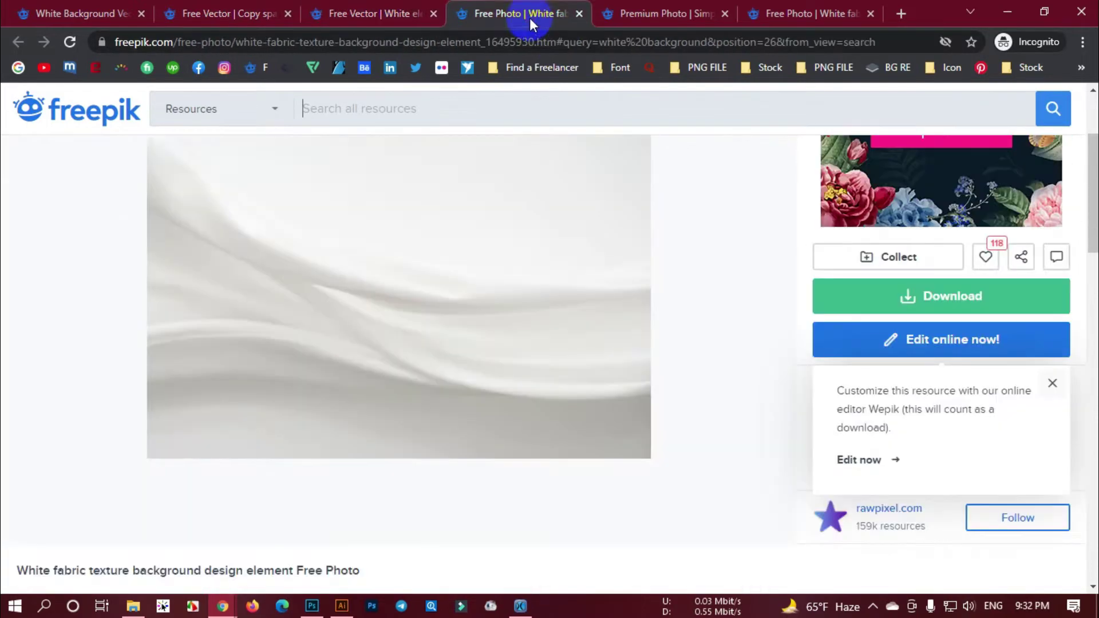
{"action": "scroll", "coordinate": [534, 312], "scroll_direction": "down", "scroll_amount": 3}
{"action": "scroll", "coordinate": [491, 247], "scroll_direction": "up", "scroll_amount": 5}
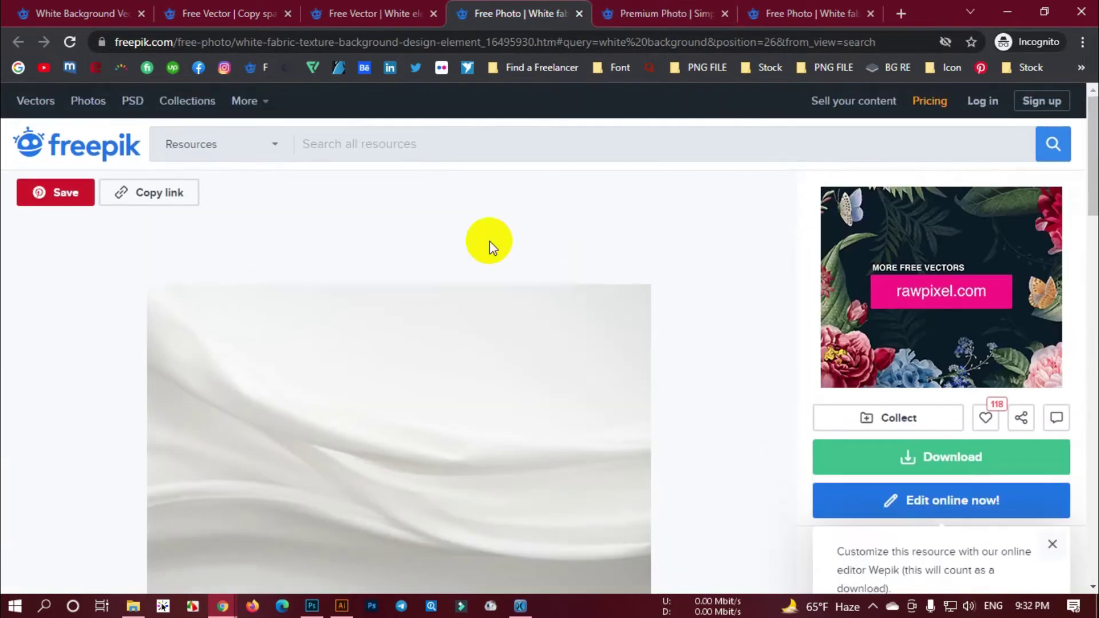
{"action": "scroll", "coordinate": [423, 397], "scroll_direction": "down", "scroll_amount": 3}
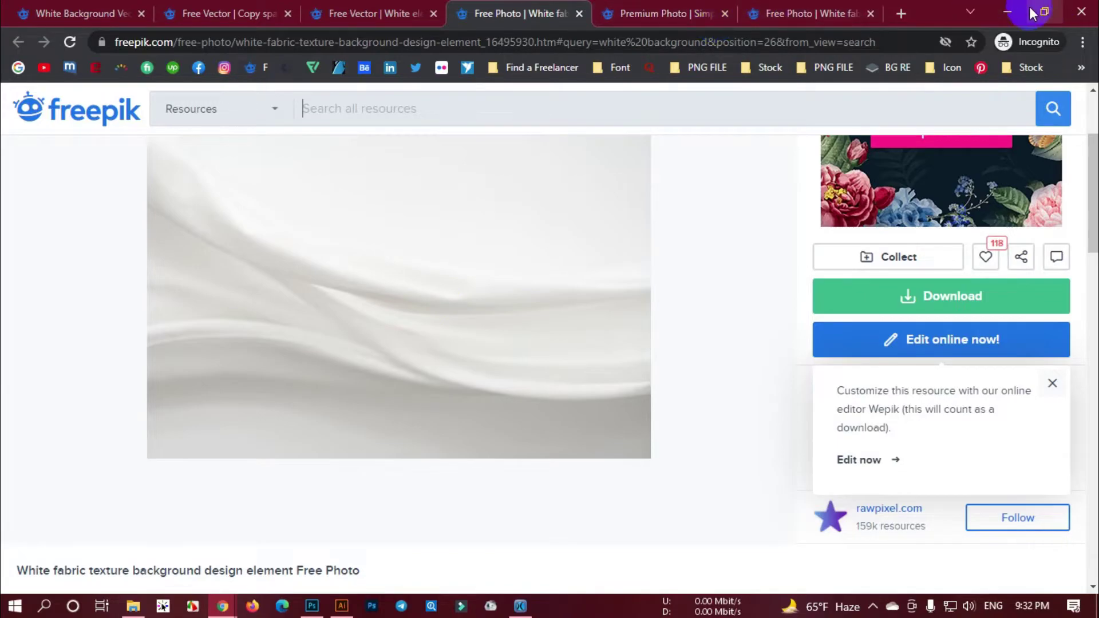
- Return to Illustrator and look over the three satin samples and the blank artboard below them
{"action": "left_click", "coordinate": [1011, 10]}
{"action": "scroll", "coordinate": [590, 429], "scroll_direction": "down", "scroll_amount": 2}
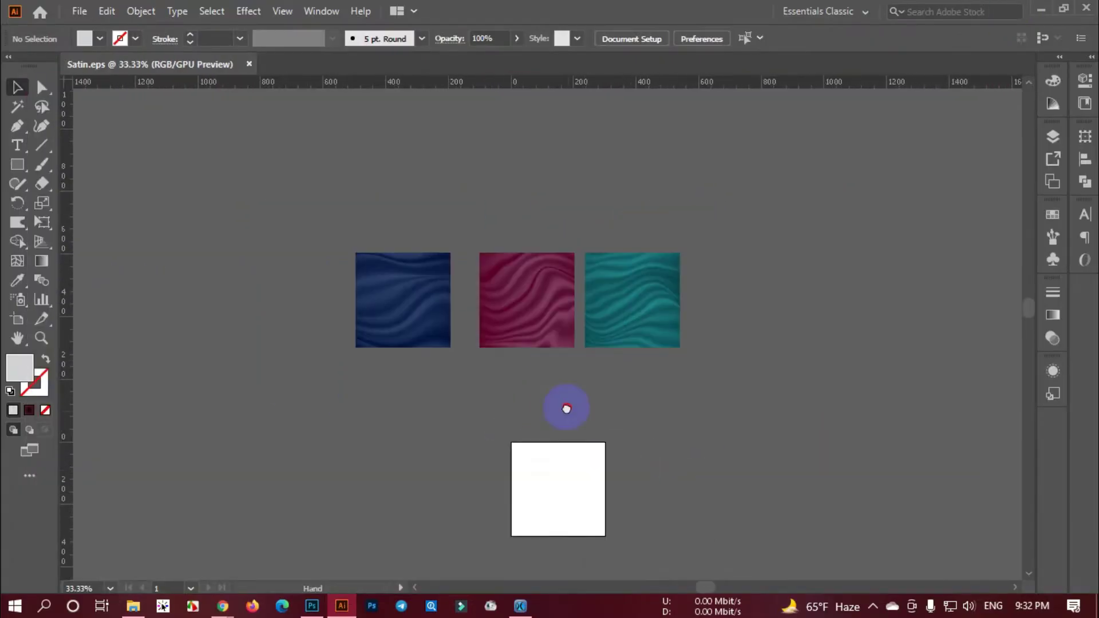
{"action": "scroll", "coordinate": [569, 422], "scroll_direction": "up", "scroll_amount": 3}
{"action": "scroll", "coordinate": [550, 424], "scroll_direction": "down", "scroll_amount": 1}
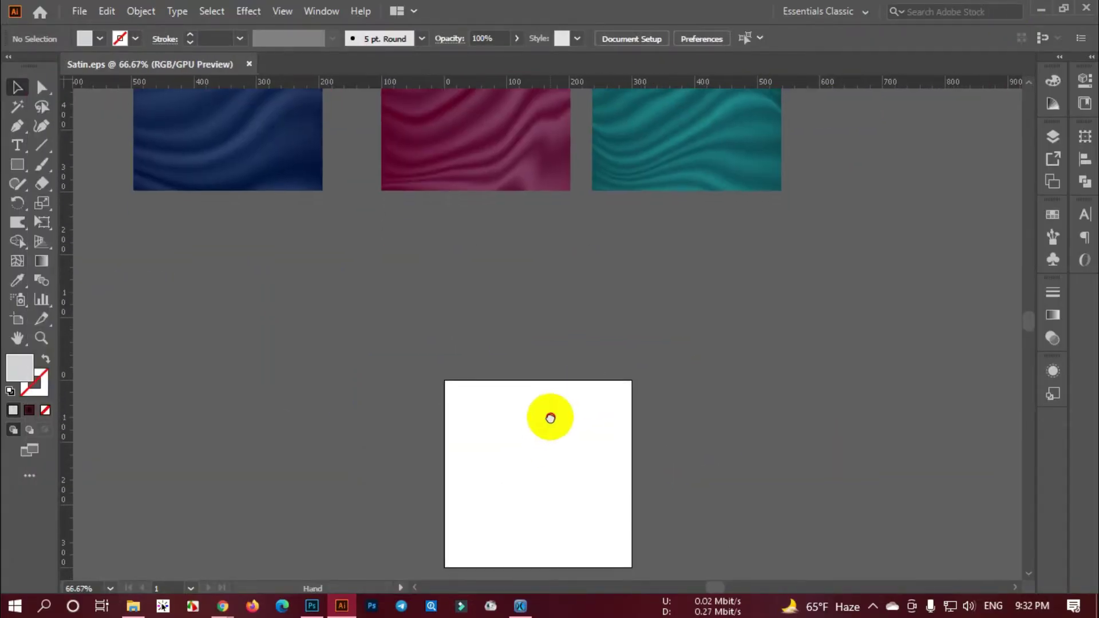
{"action": "scroll", "coordinate": [517, 195], "scroll_direction": "up", "scroll_amount": 1}
{"action": "left_click_drag", "start_coordinate": [504, 227], "coordinate": [513, 292]}
{"action": "scroll", "coordinate": [514, 292], "scroll_direction": "down", "scroll_amount": 1}
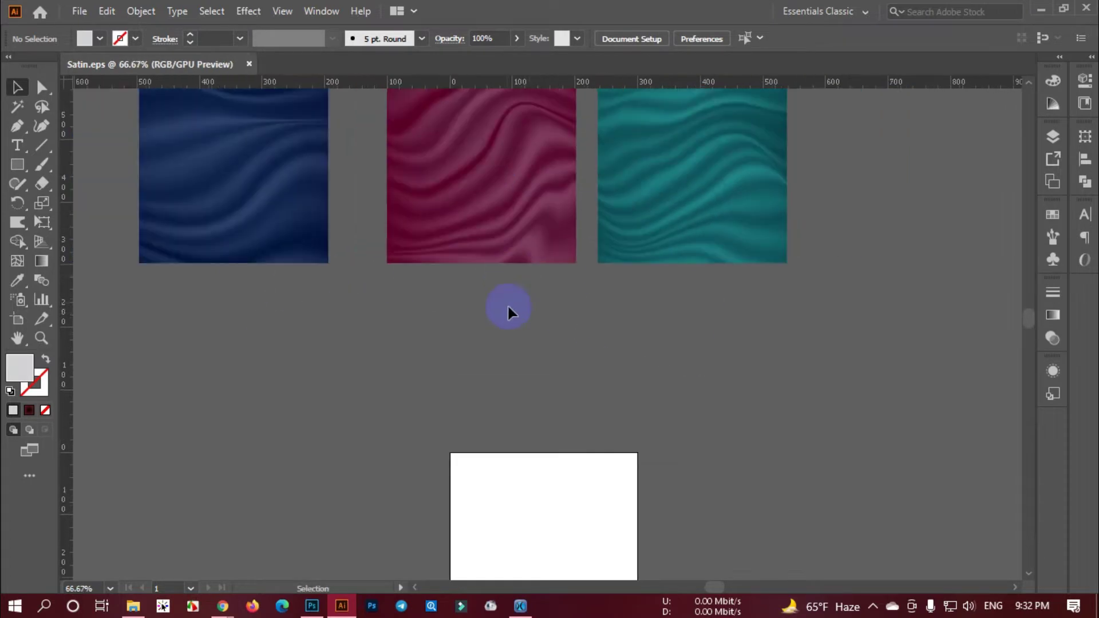
{"action": "left_click_drag", "start_coordinate": [524, 334], "coordinate": [524, 315]}
{"action": "scroll", "coordinate": [487, 332], "scroll_direction": "down", "scroll_amount": 2}
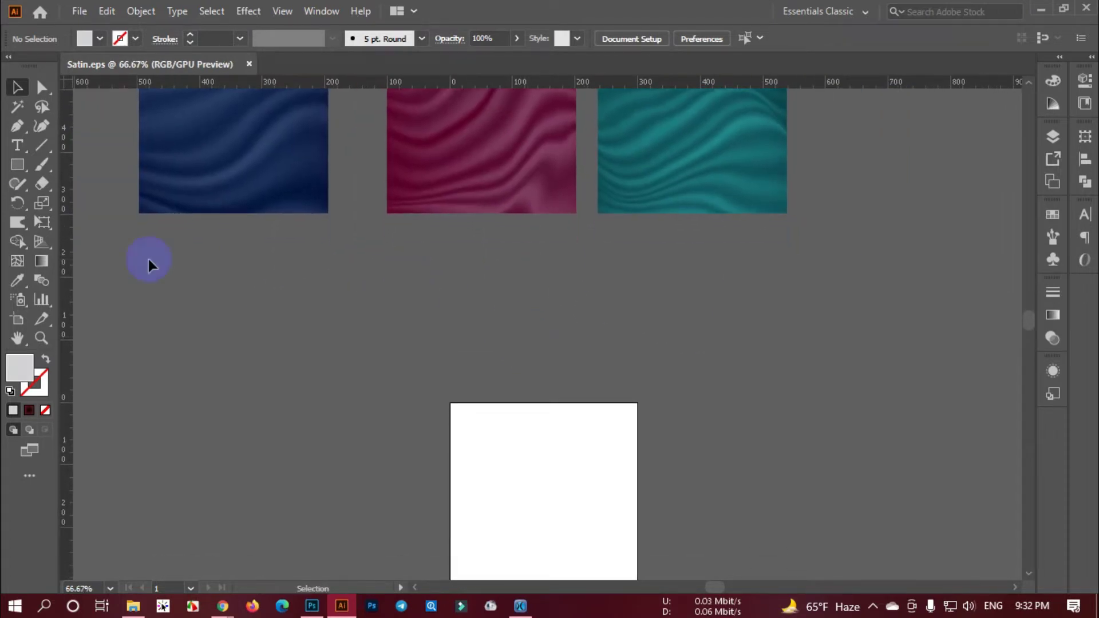
- Create a 300 × 300 px rectangle on the blank artboard with the Rectangle tool
{"action": "scroll", "coordinate": [486, 401], "scroll_direction": "down", "scroll_amount": 3}
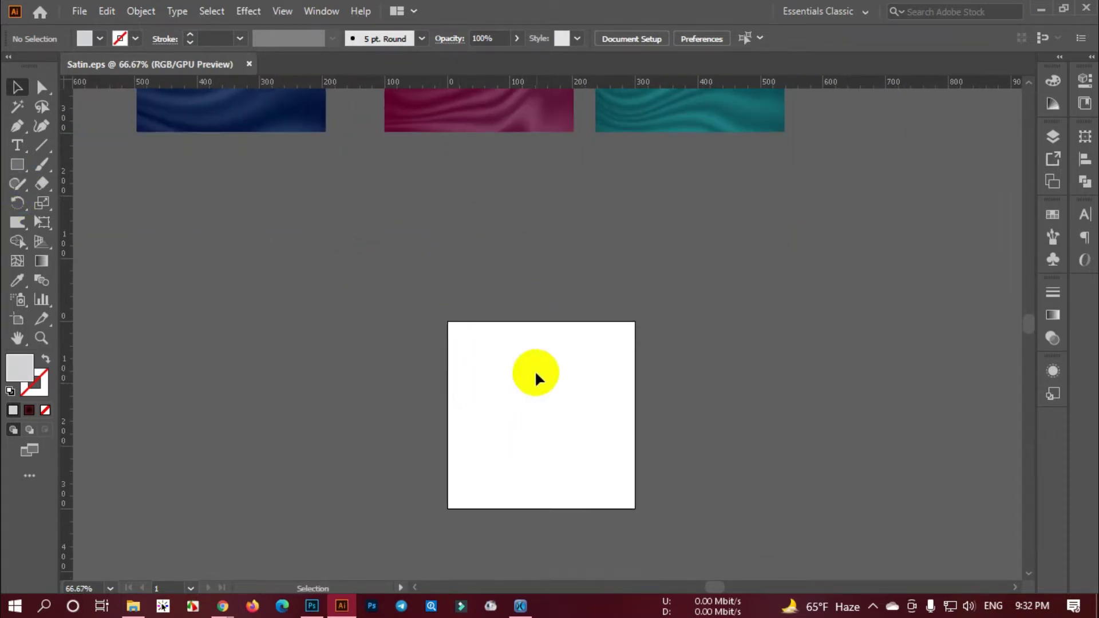
{"action": "left_click_drag", "start_coordinate": [18, 164], "coordinate": [90, 166]}
{"action": "left_click", "coordinate": [545, 385]}
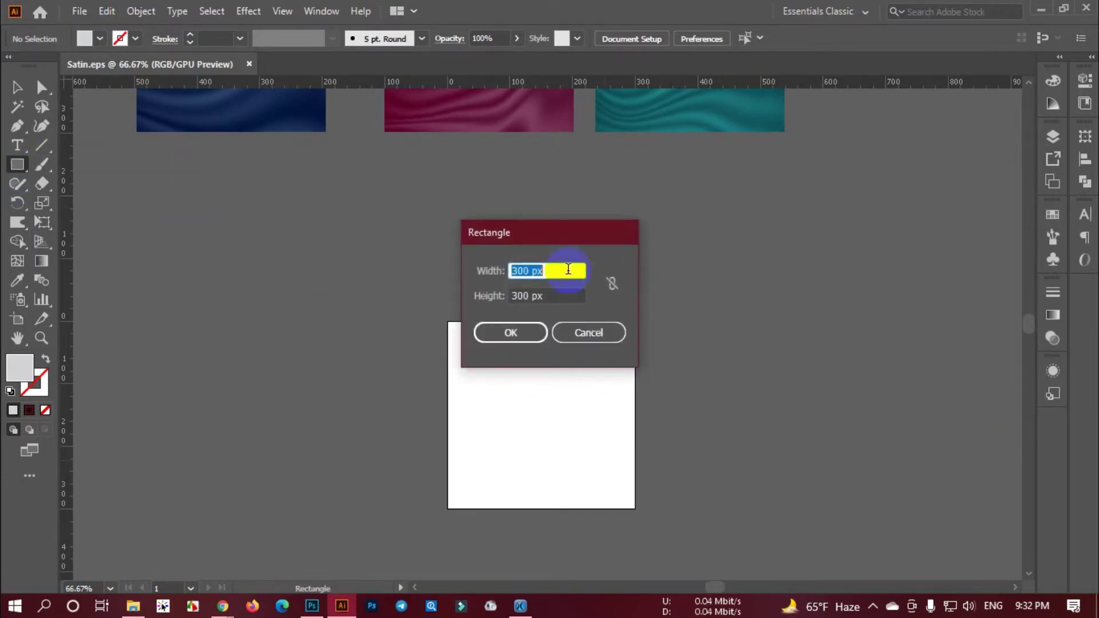
{"action": "left_click_drag", "start_coordinate": [542, 240], "coordinate": [559, 228]}
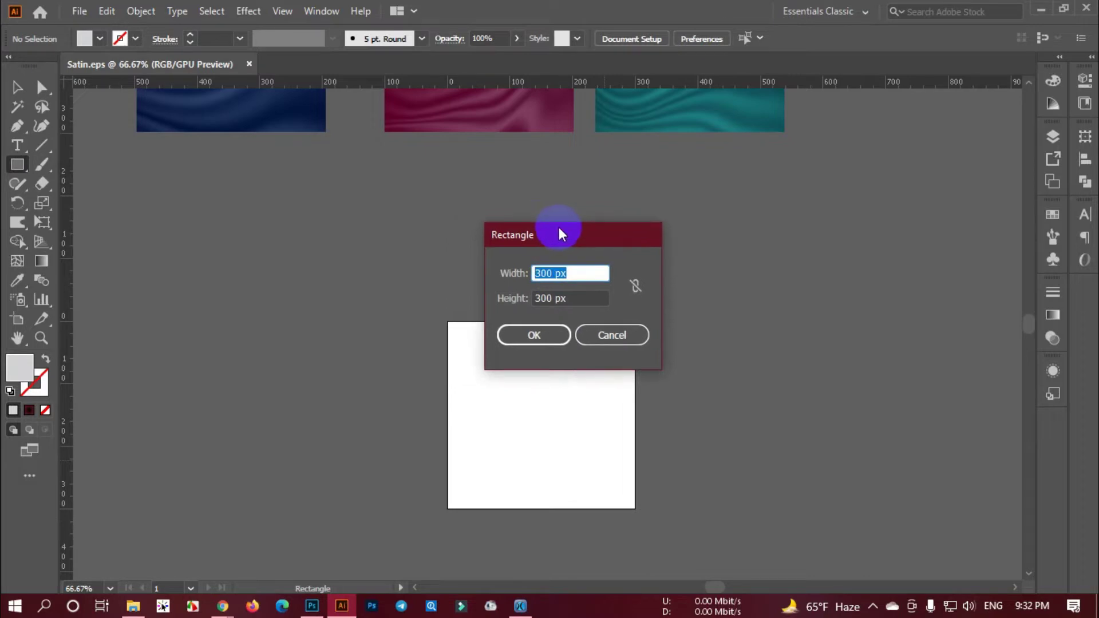
{"action": "left_click", "coordinate": [536, 336]}
- Move the grey rectangle up and to the left so that it overlaps most of the artboard
{"action": "left_click", "coordinate": [17, 87]}
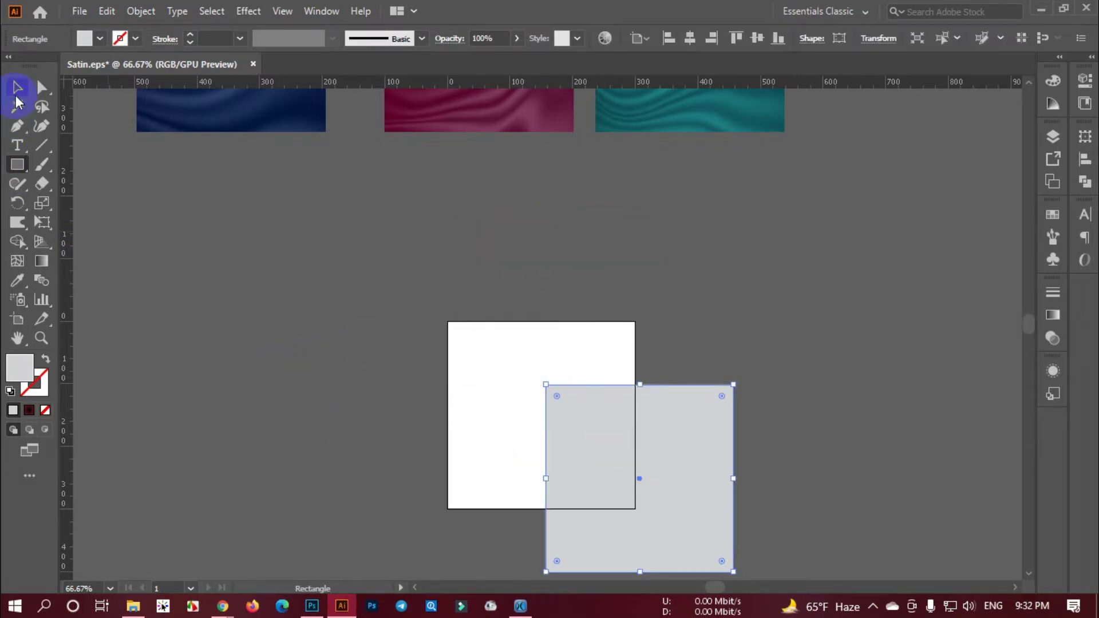
{"action": "left_click", "coordinate": [661, 350]}
{"action": "left_click_drag", "start_coordinate": [661, 350], "coordinate": [613, 297]}
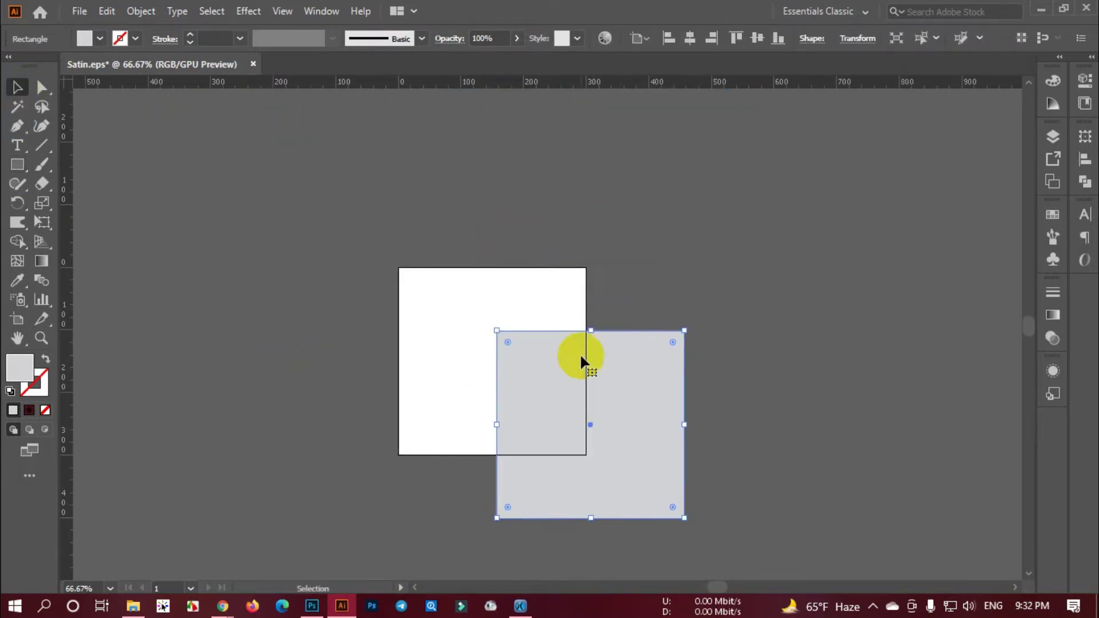
{"action": "left_click_drag", "start_coordinate": [577, 359], "coordinate": [514, 335]}
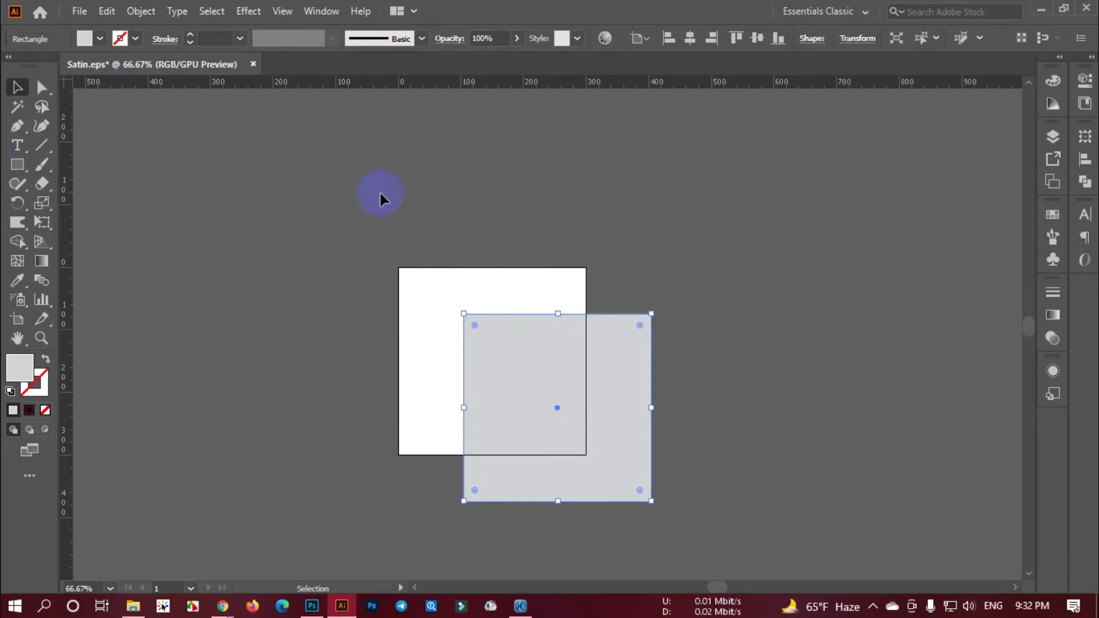
{"action": "left_click", "coordinate": [416, 183]}
{"action": "left_click", "coordinate": [538, 349]}
{"action": "left_click_drag", "start_coordinate": [538, 351], "coordinate": [518, 330]}
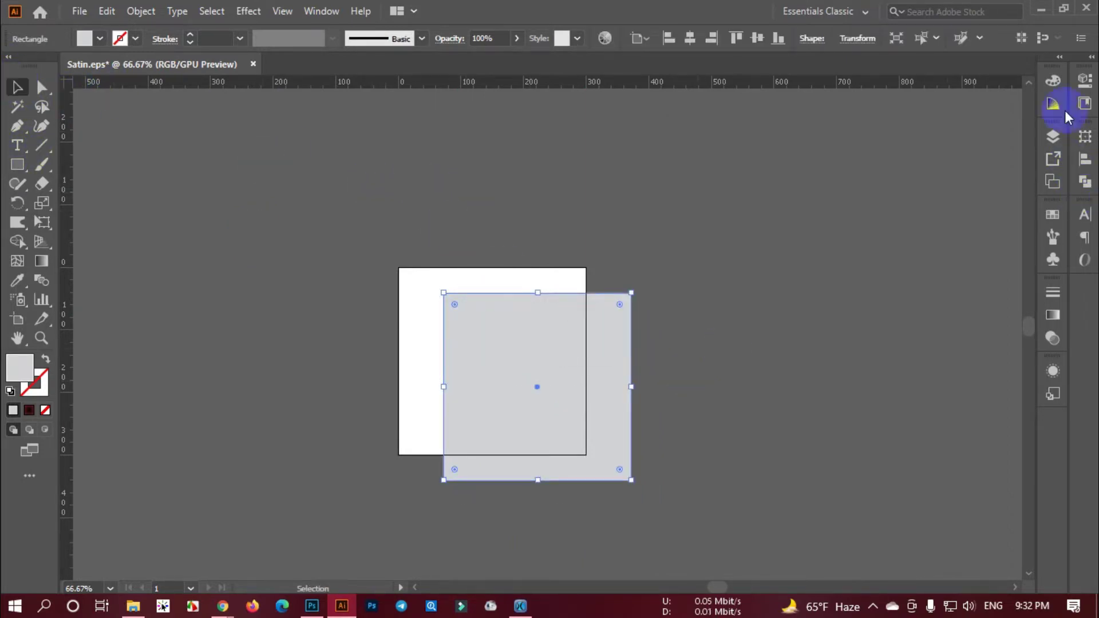
- Fill the rectangle with black (000000) and deselect it
{"action": "left_click", "coordinate": [1053, 80]}
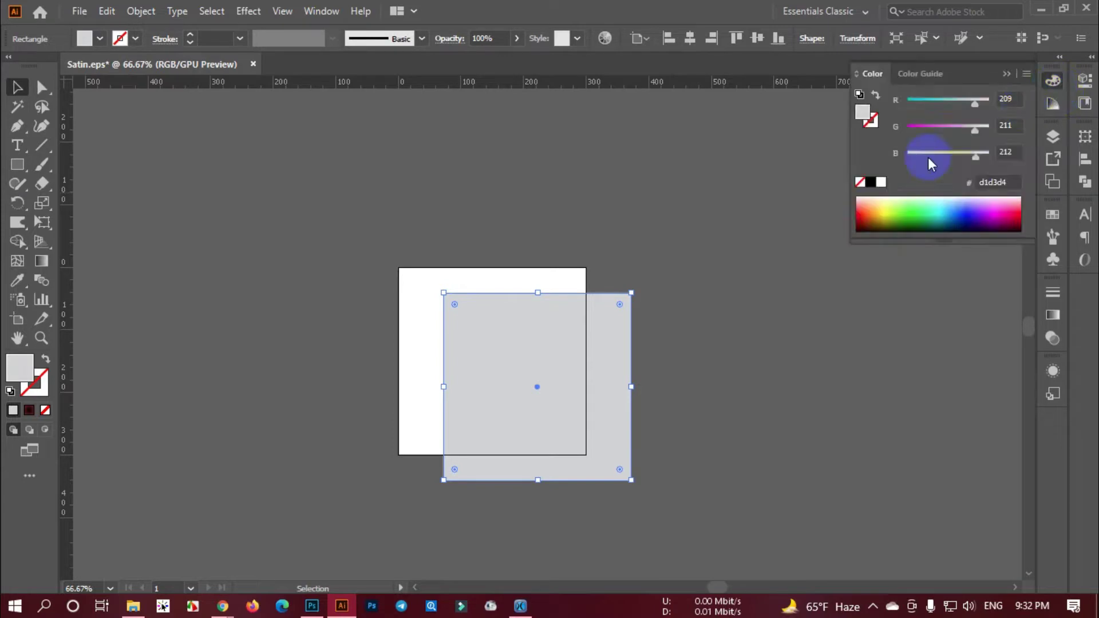
{"action": "left_click", "coordinate": [870, 184]}
{"action": "left_click", "coordinate": [300, 234]}
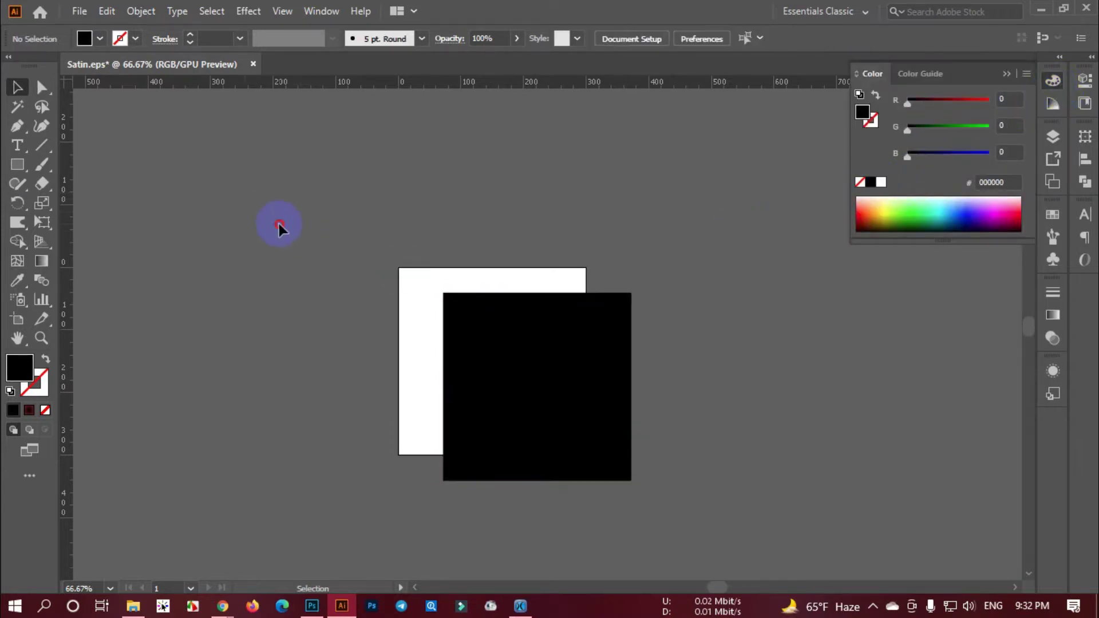
- Center the black square horizontally and vertically on the artboard, aligning to the artboard, and deselect it
{"action": "left_click_drag", "start_coordinate": [675, 374], "coordinate": [765, 417]}
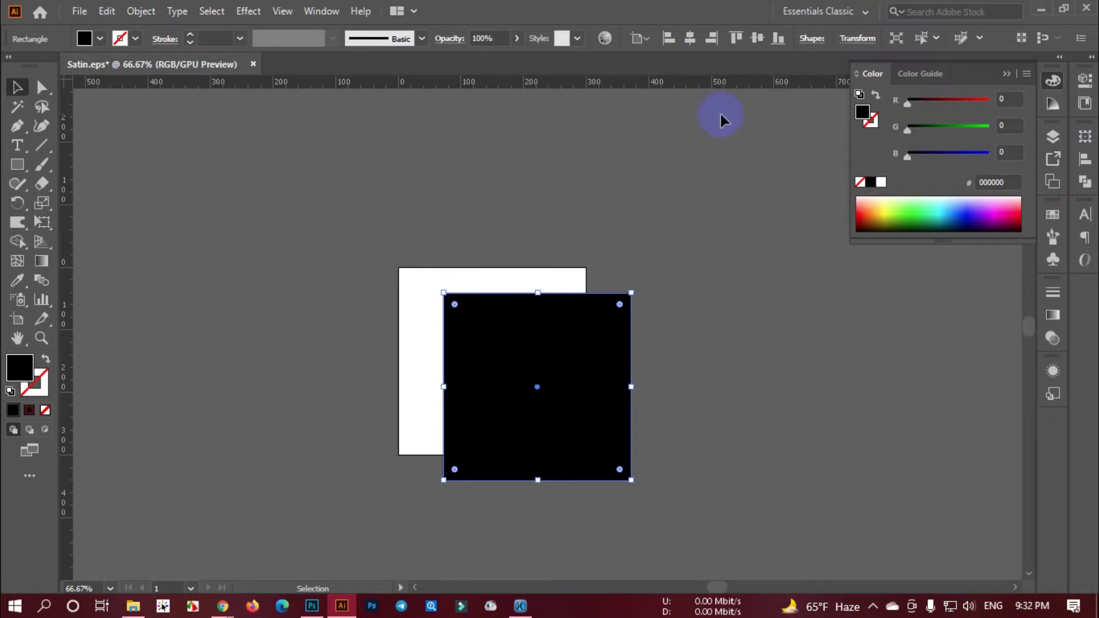
{"action": "left_click", "coordinate": [647, 43]}
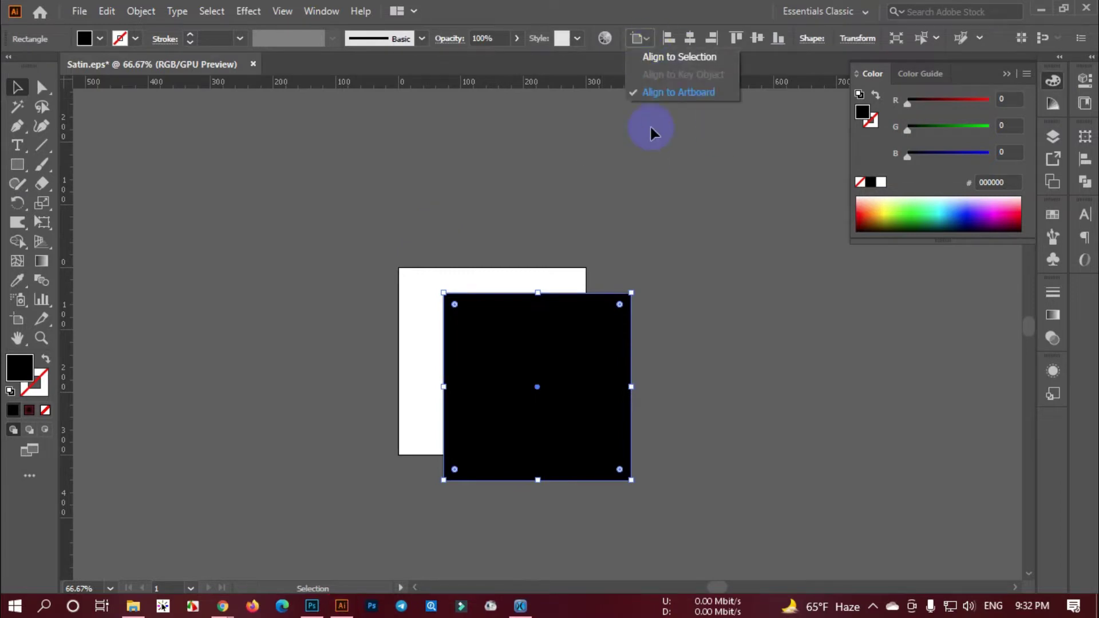
{"action": "left_click", "coordinate": [681, 93]}
{"action": "left_click", "coordinate": [690, 38]}
{"action": "left_click", "coordinate": [757, 37]}
{"action": "left_click", "coordinate": [716, 169]}
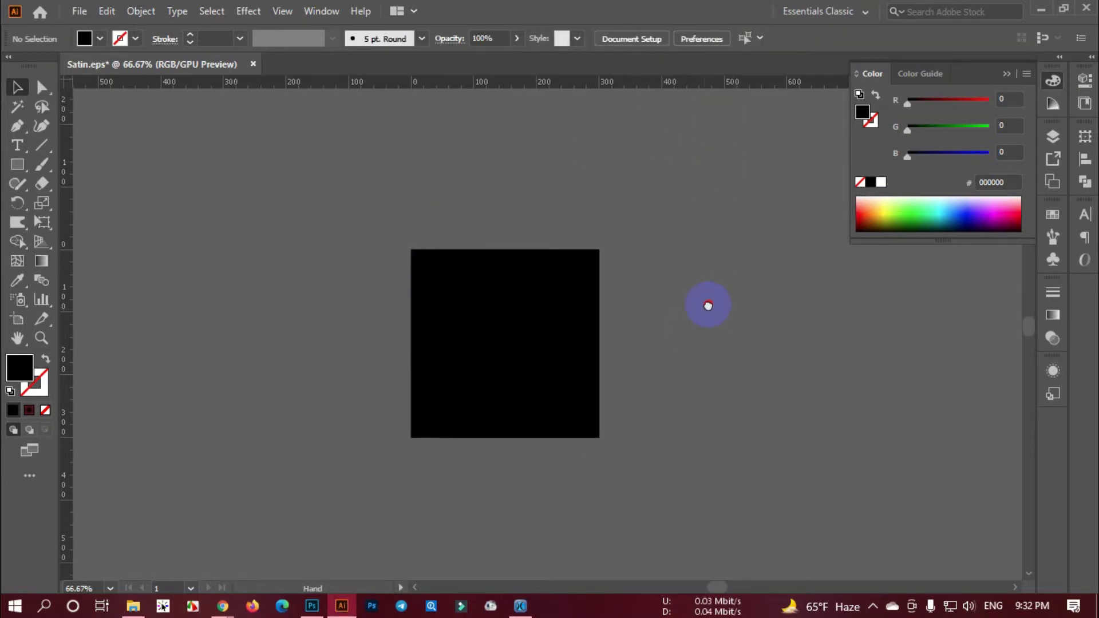
- Add seven vertical mesh lines along the square's top edge at about 36, 70, 105, 140, 180, 225 and 265 px
{"action": "key", "text": "ctrl+plus"}
{"action": "left_click", "coordinate": [351, 213]}
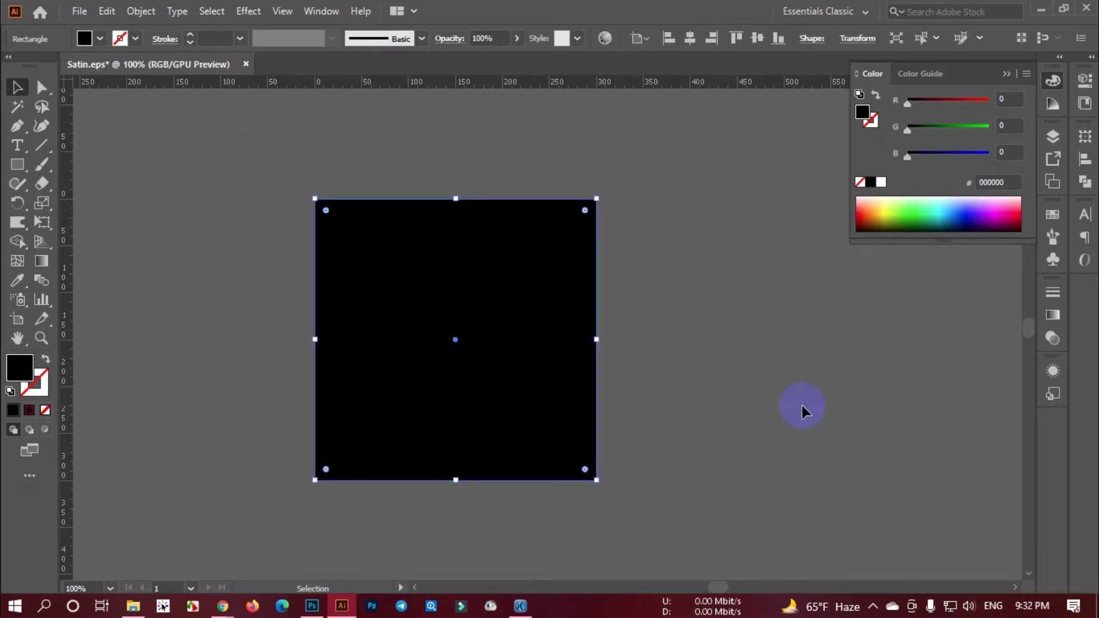
{"action": "left_click", "coordinate": [18, 262]}
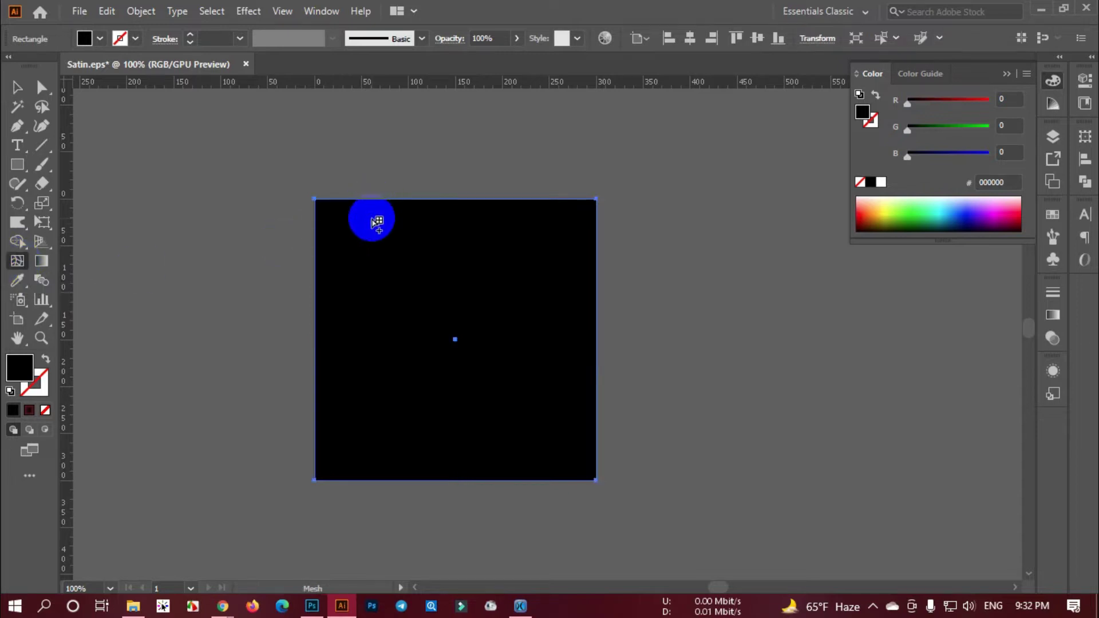
{"action": "scroll", "coordinate": [349, 216], "scroll_direction": "up", "scroll_amount": 2}
{"action": "scroll", "coordinate": [346, 218], "scroll_direction": "down", "scroll_amount": 2}
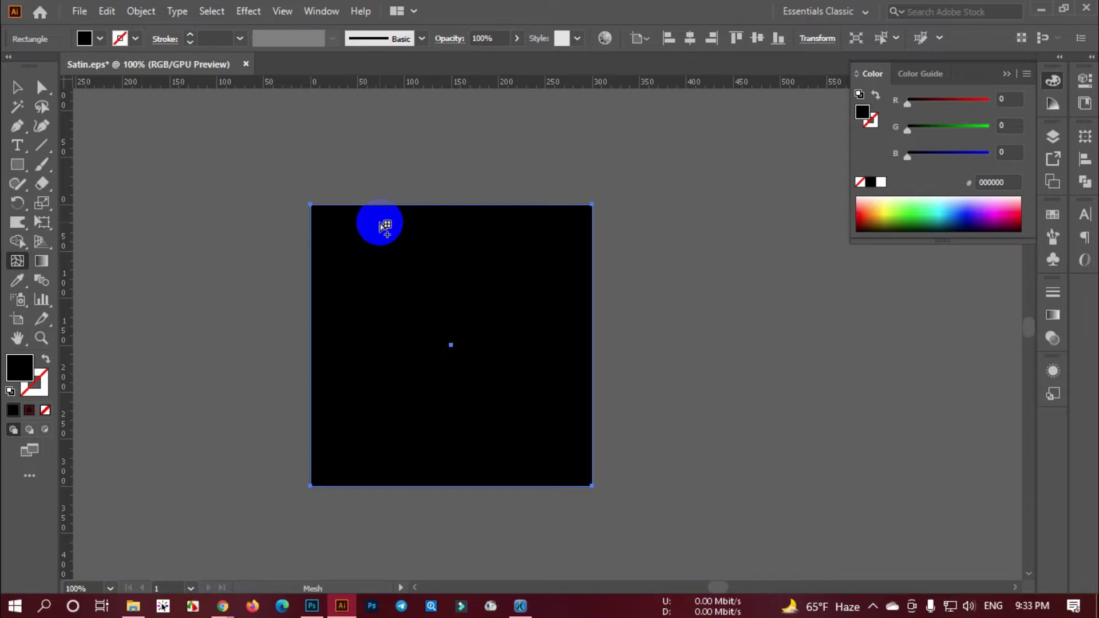
{"action": "scroll", "coordinate": [384, 225], "scroll_direction": "up", "scroll_amount": 2}
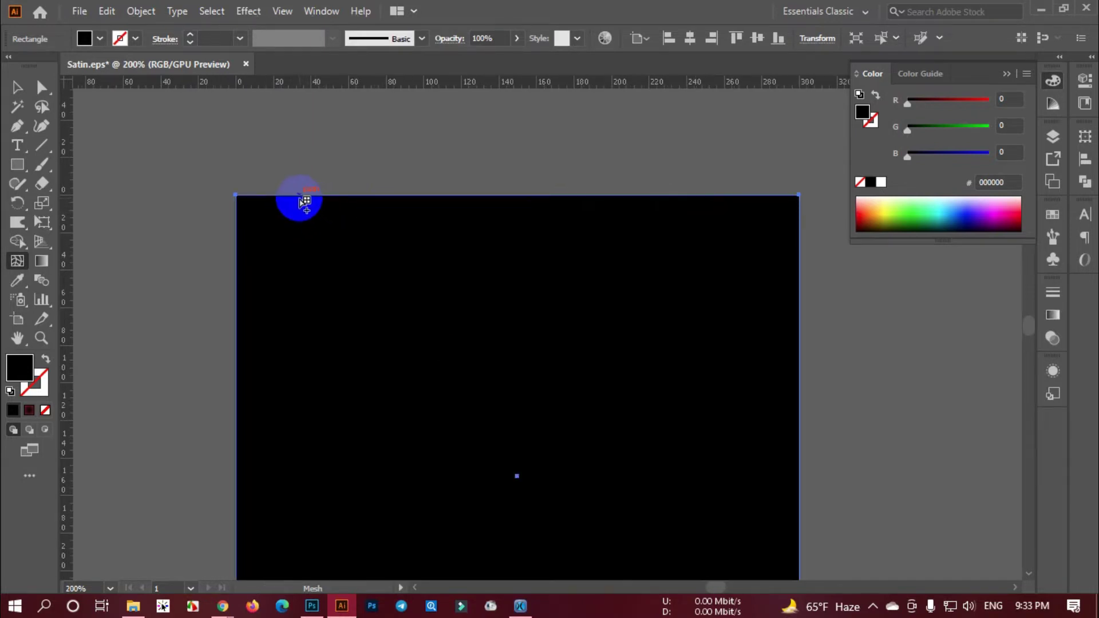
{"action": "scroll", "coordinate": [304, 202], "scroll_direction": "down", "scroll_amount": 1}
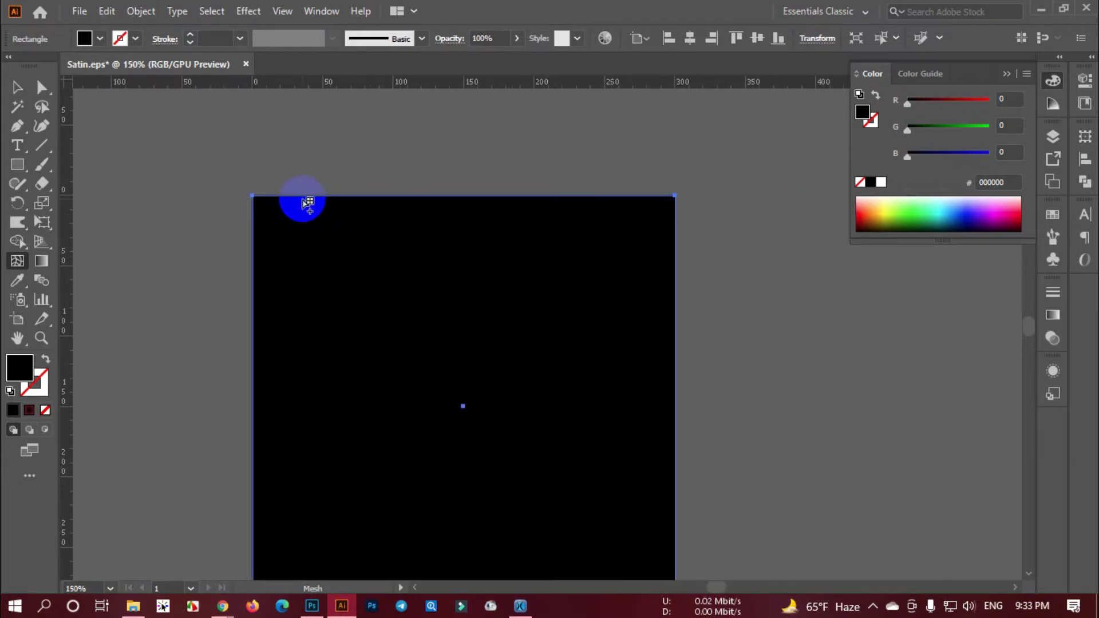
{"action": "left_click", "coordinate": [303, 197]}
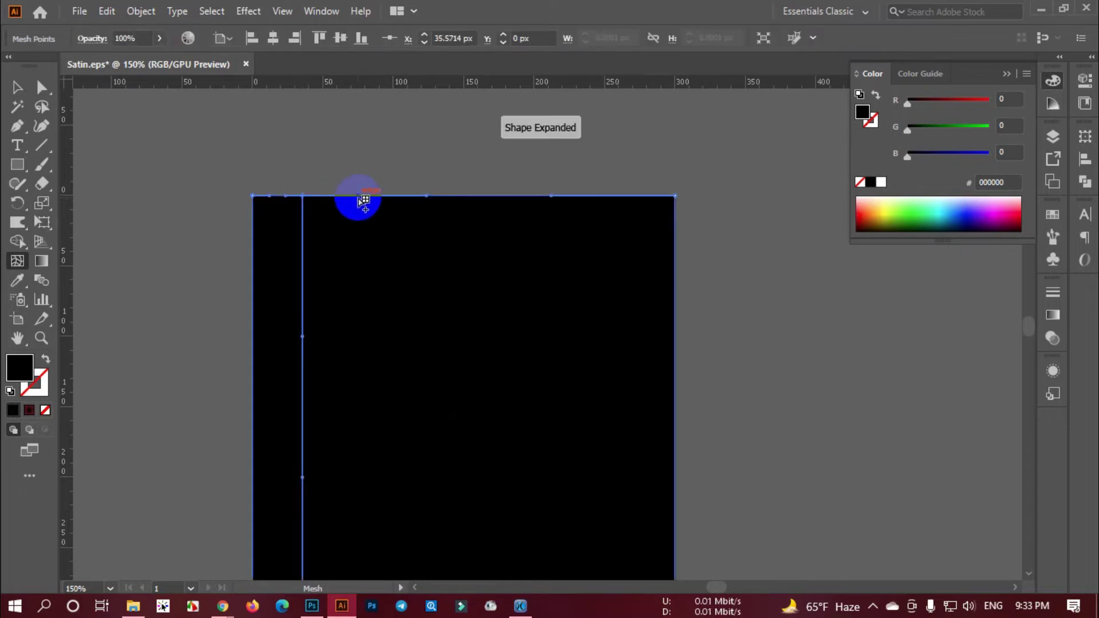
{"action": "left_click", "coordinate": [351, 197]}
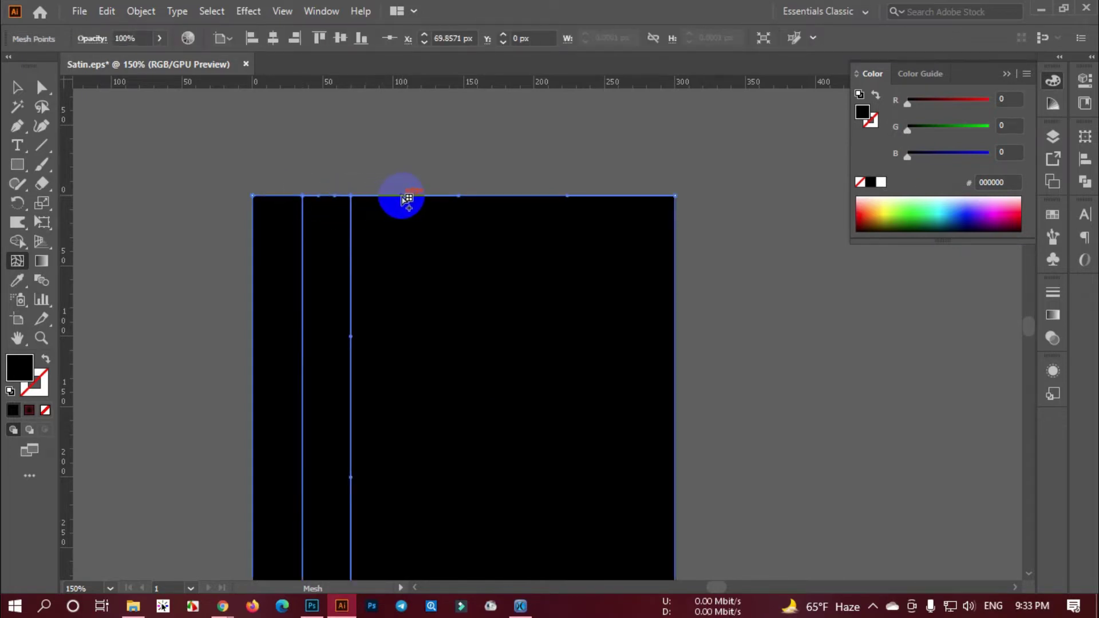
{"action": "left_click", "coordinate": [401, 197]}
{"action": "left_click", "coordinate": [450, 196]}
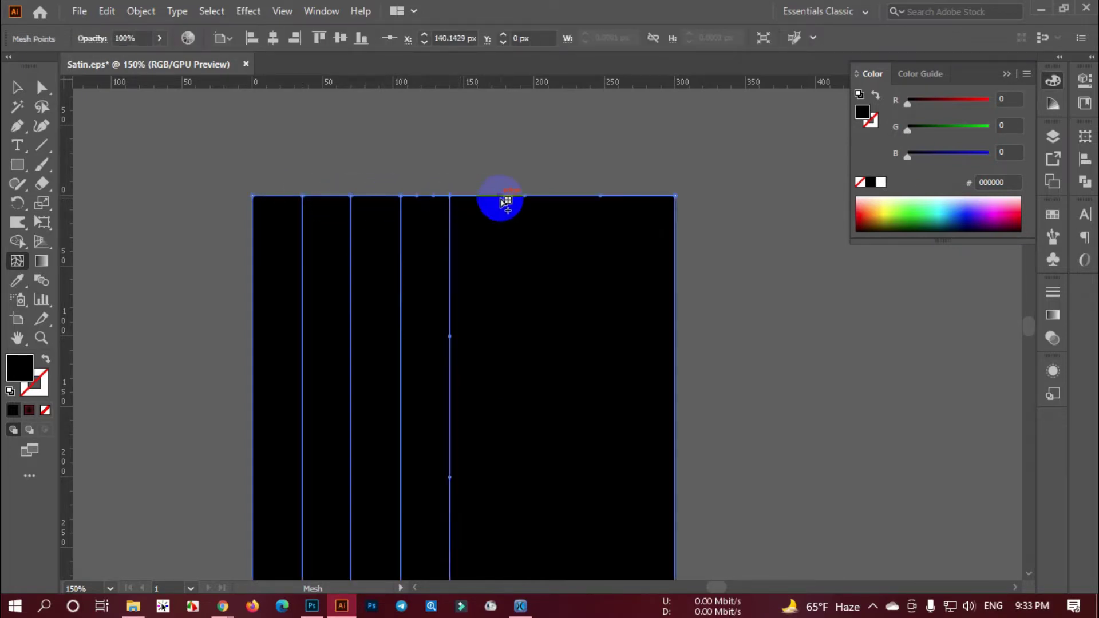
{"action": "left_click", "coordinate": [506, 197]}
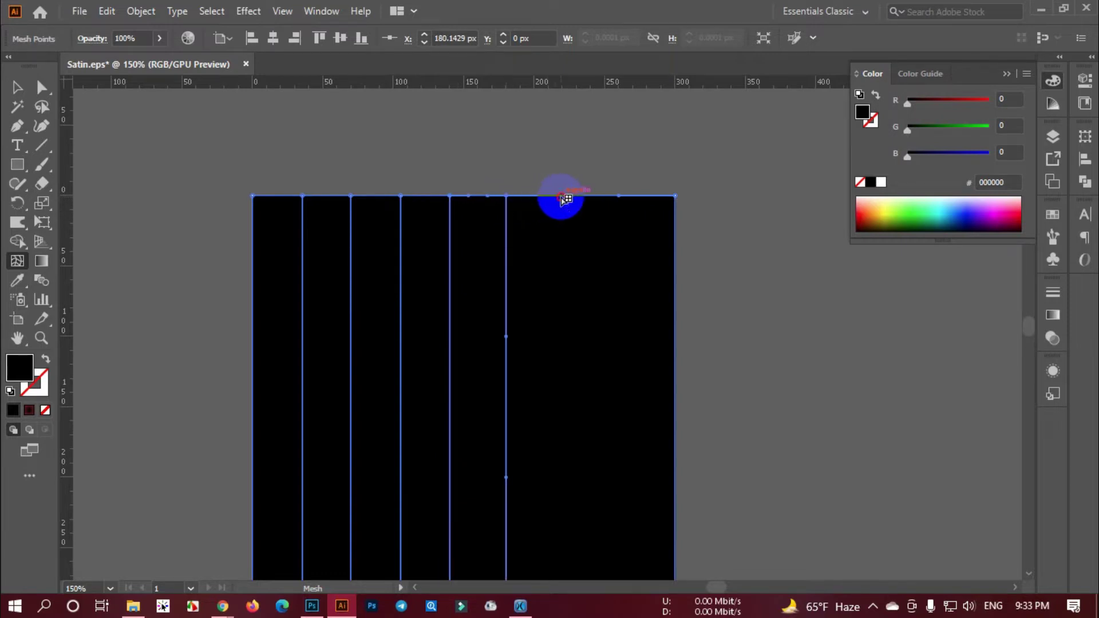
{"action": "left_click", "coordinate": [569, 196]}
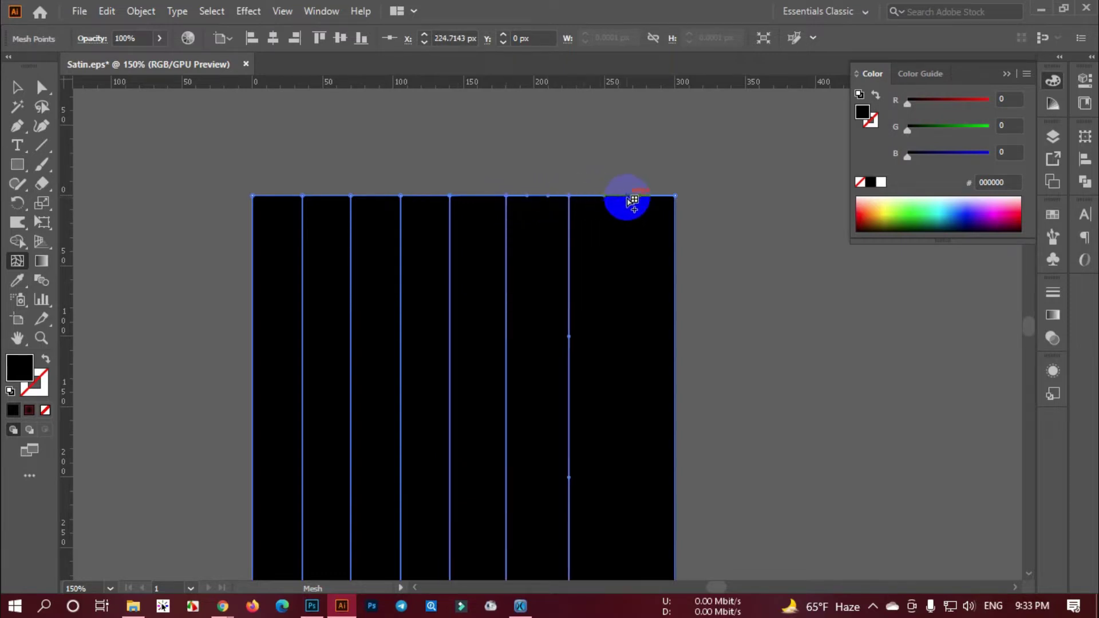
{"action": "left_click", "coordinate": [628, 197]}
{"action": "scroll", "coordinate": [582, 246], "scroll_direction": "down", "scroll_amount": 2}
{"action": "scroll", "coordinate": [527, 297], "scroll_direction": "up", "scroll_amount": 3}
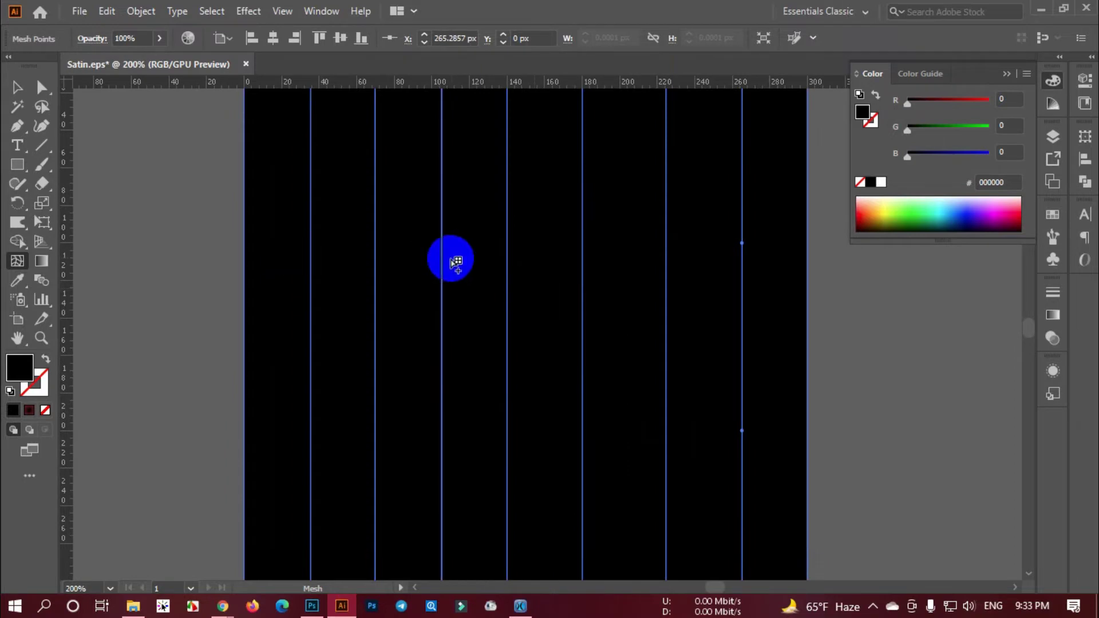
{"action": "scroll", "coordinate": [467, 265], "scroll_direction": "down", "scroll_amount": 2}
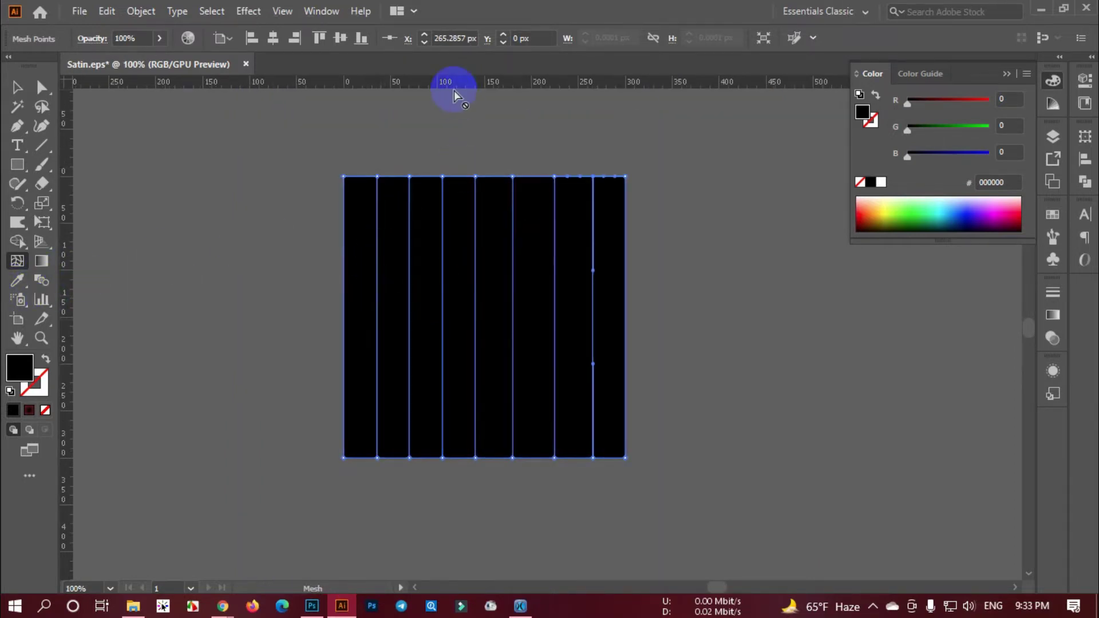
- Create a horizontal ruler guide and align it to the square's vertical center, using the square as key object
{"action": "left_click", "coordinate": [16, 87]}
{"action": "left_click_drag", "start_coordinate": [394, 83], "coordinate": [395, 150]}
{"action": "left_click", "coordinate": [298, 131]}
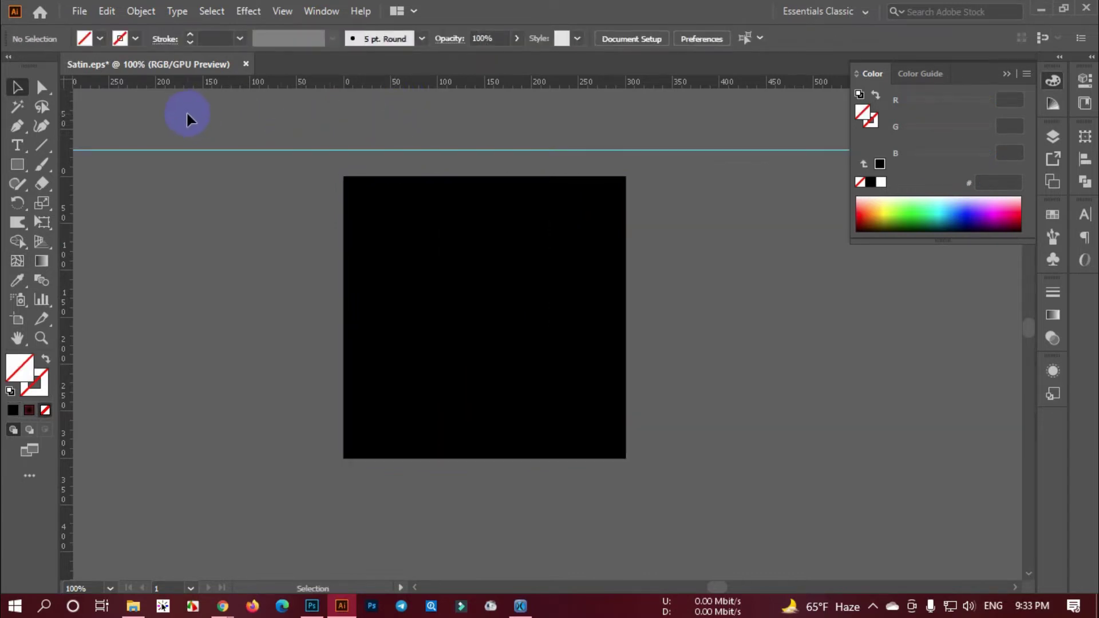
{"action": "left_click_drag", "start_coordinate": [300, 233], "coordinate": [440, 372]}
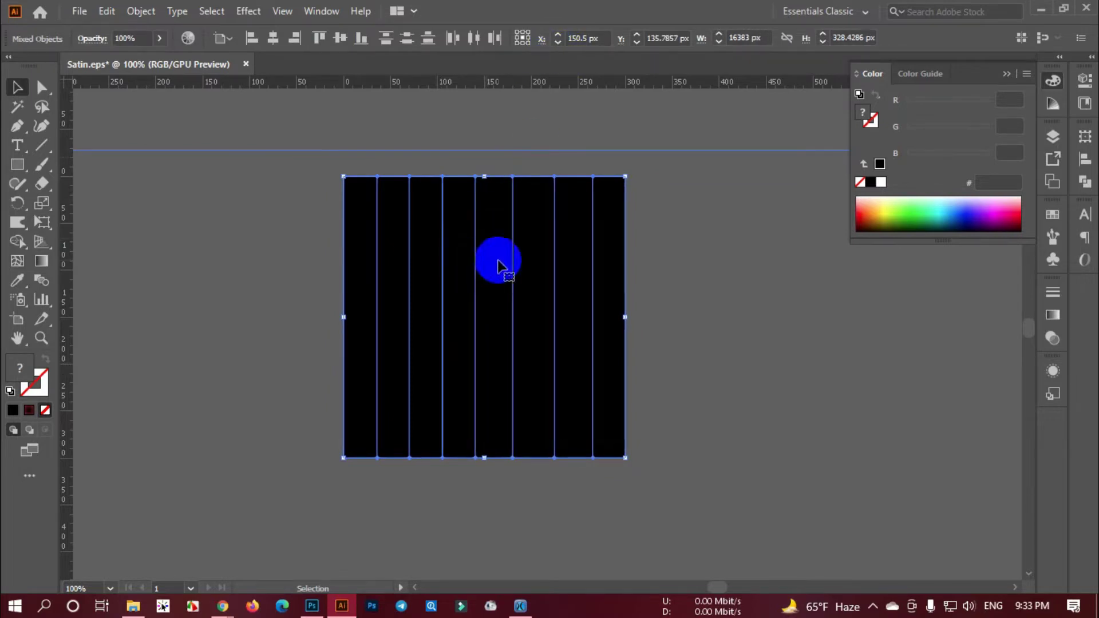
{"action": "left_click", "coordinate": [224, 38]}
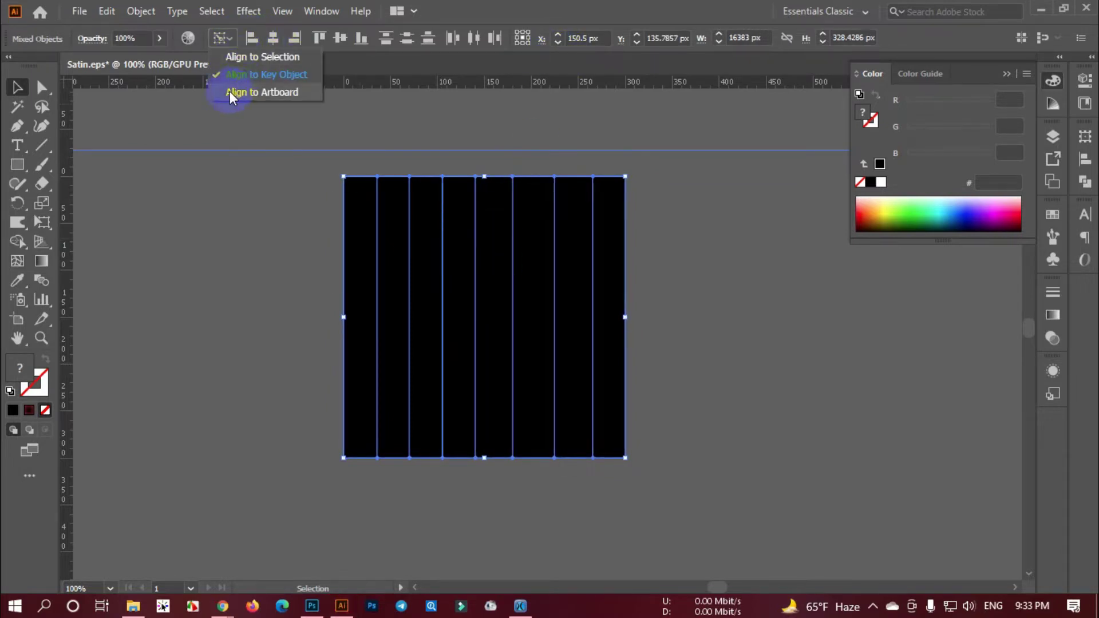
{"action": "left_click", "coordinate": [291, 75]}
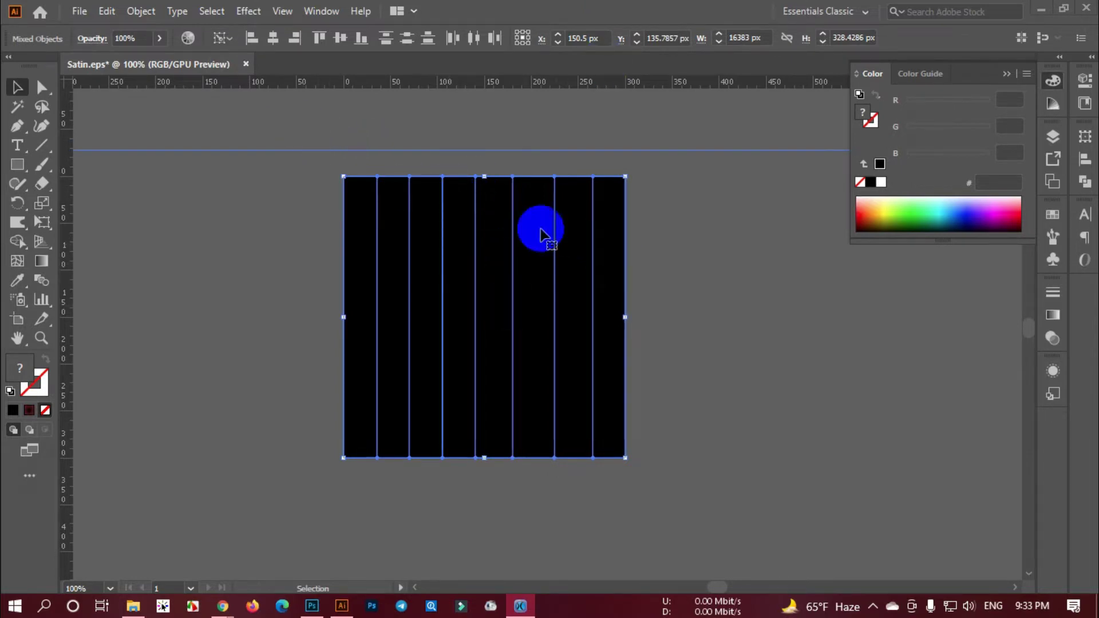
{"action": "left_click", "coordinate": [386, 38]}
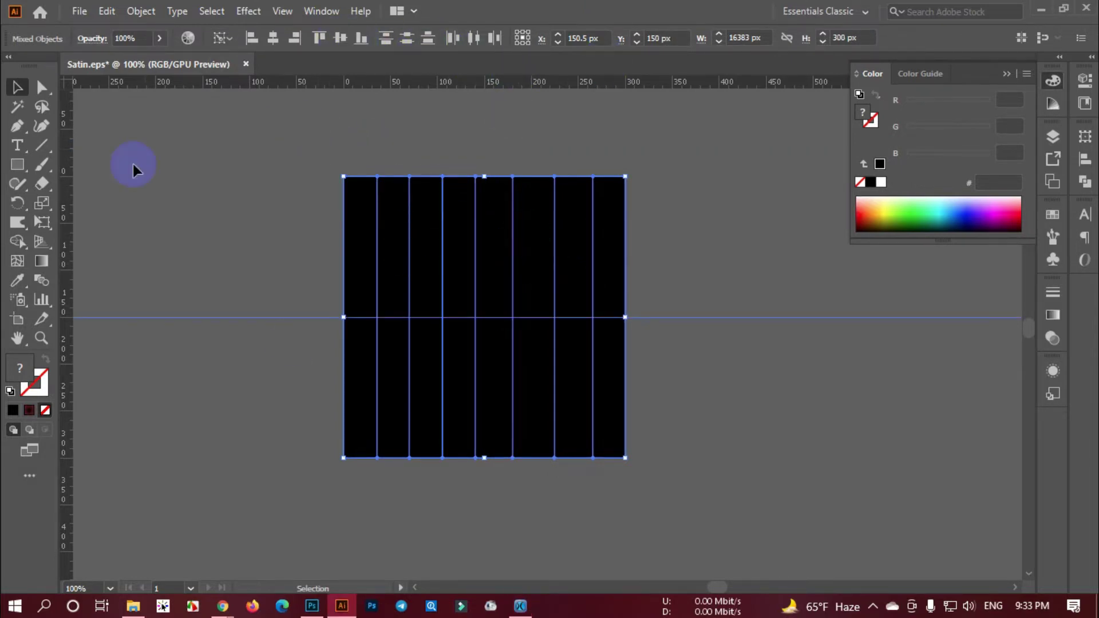
{"action": "left_click", "coordinate": [262, 237]}
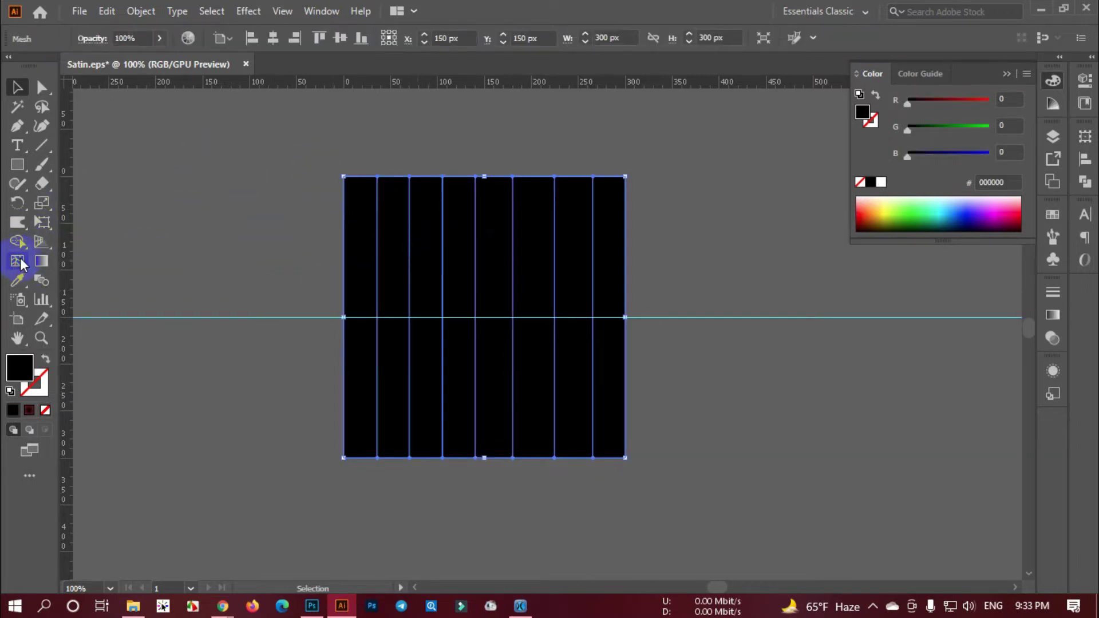
- Add a horizontal mesh line through the square's middle along the guide with the Mesh tool
{"action": "left_click", "coordinate": [19, 262]}
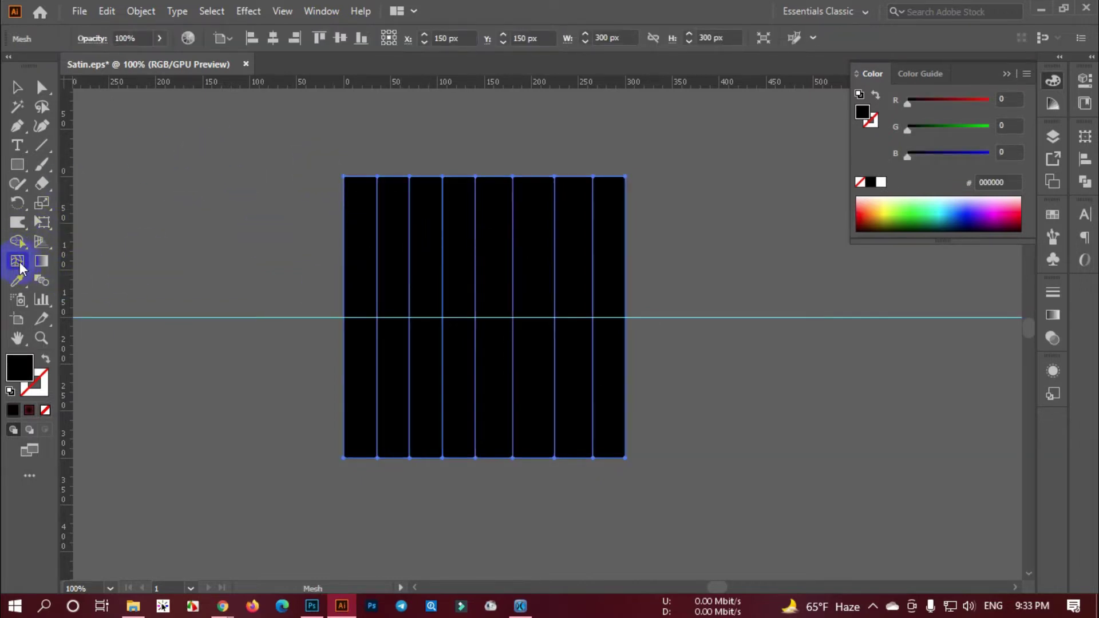
{"action": "scroll", "coordinate": [381, 325], "scroll_direction": "up", "scroll_amount": 3}
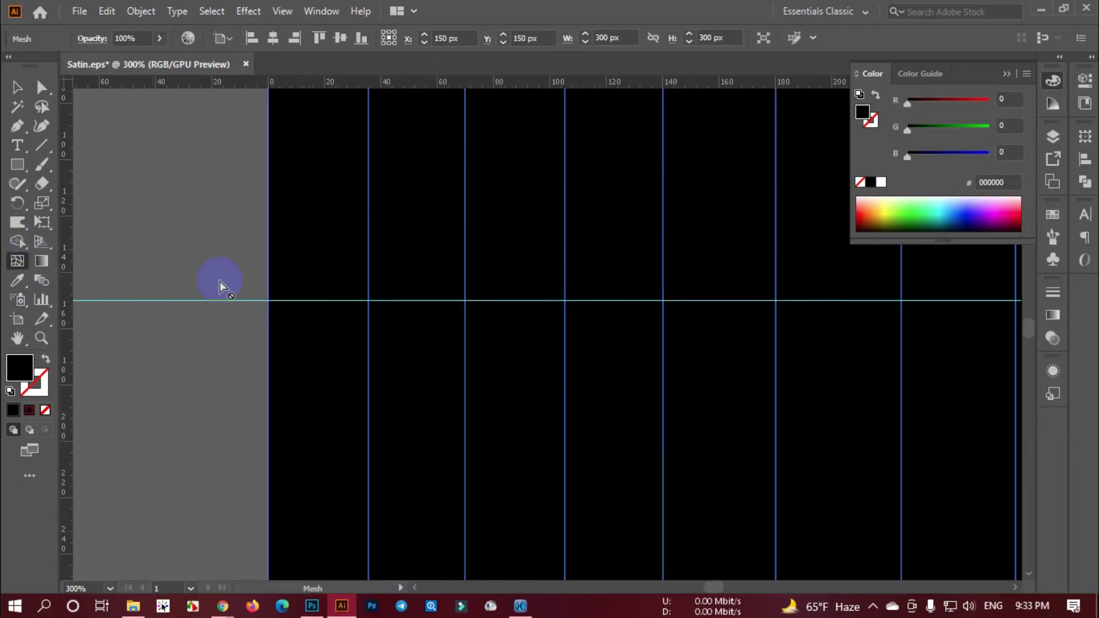
{"action": "left_click", "coordinate": [370, 300]}
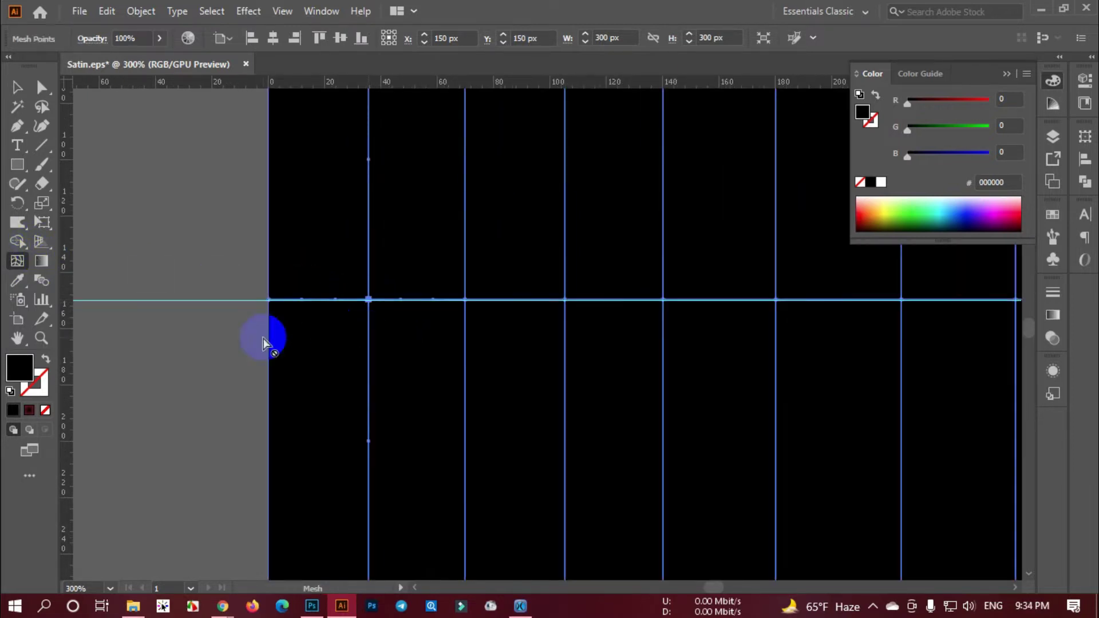
{"action": "scroll", "coordinate": [409, 343], "scroll_direction": "down", "scroll_amount": 3}
- Delete the horizontal guide and select the whole mesh square
{"action": "left_click", "coordinate": [17, 87]}
{"action": "left_click", "coordinate": [138, 194]}
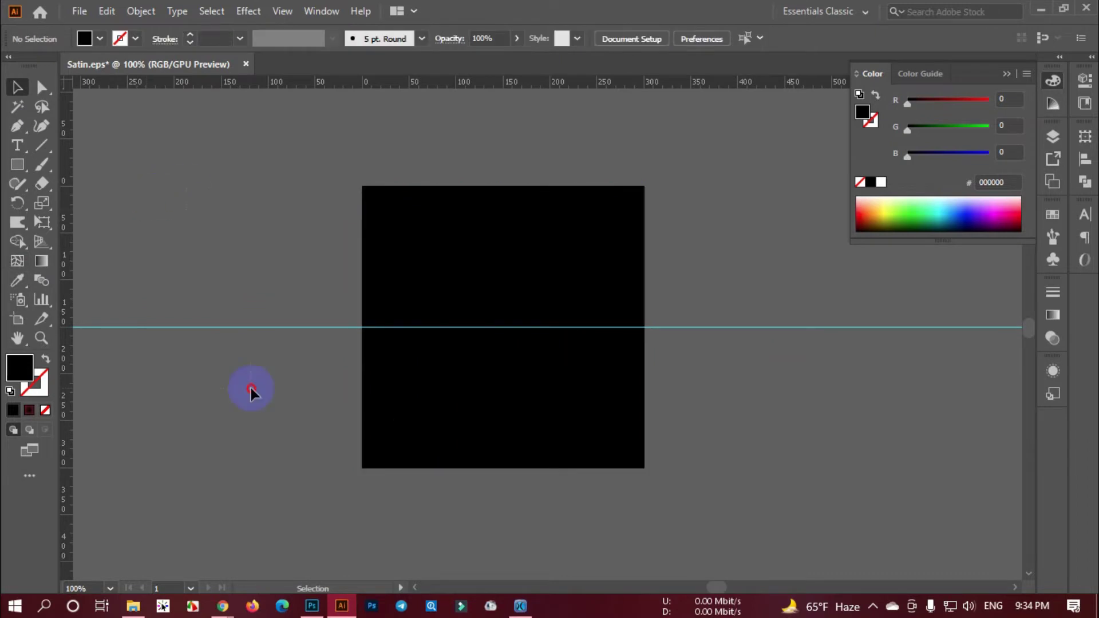
{"action": "left_click_drag", "start_coordinate": [280, 207], "coordinate": [720, 425]}
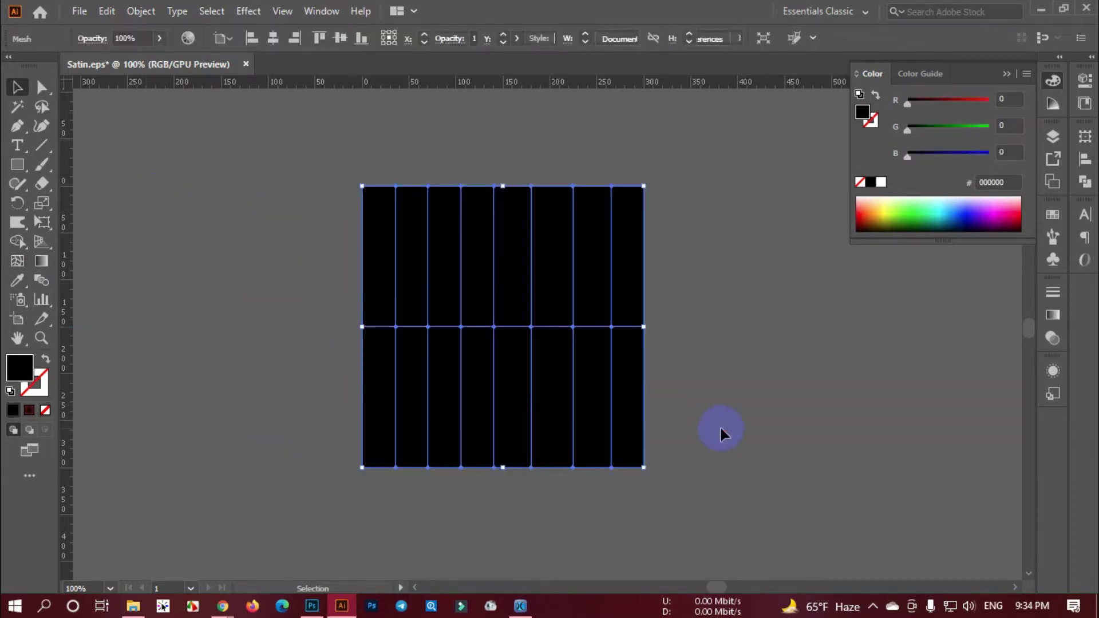
- Recolor the middle-row mesh points on the first, third, fifth and seventh inner vertical lines to grayscale K 69%
{"action": "left_click", "coordinate": [43, 89]}
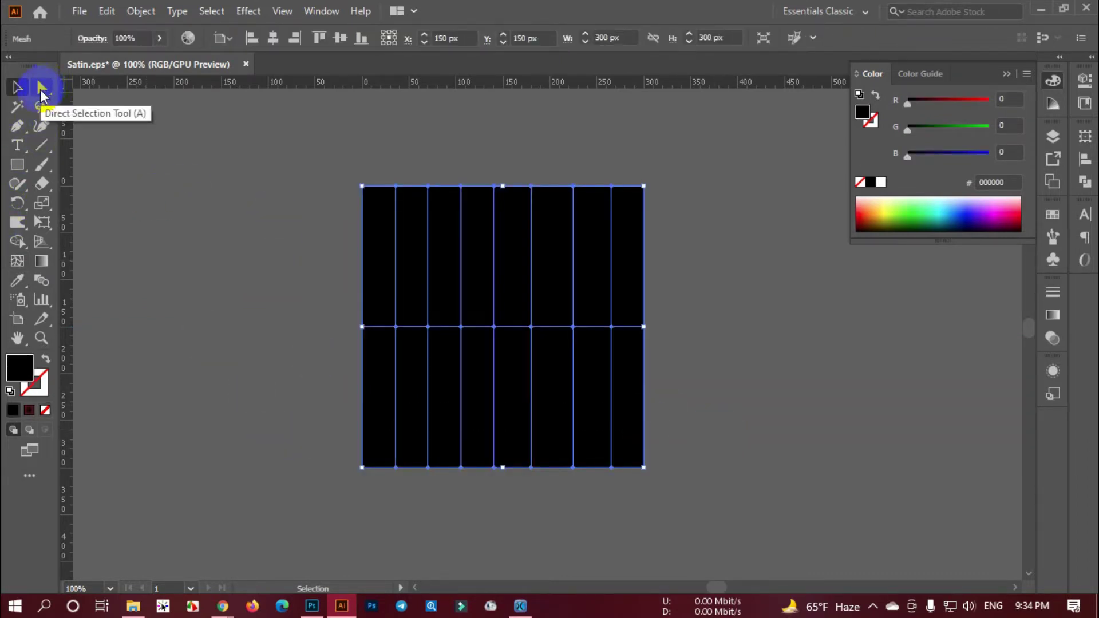
{"action": "scroll", "coordinate": [417, 335], "scroll_direction": "up", "scroll_amount": 3}
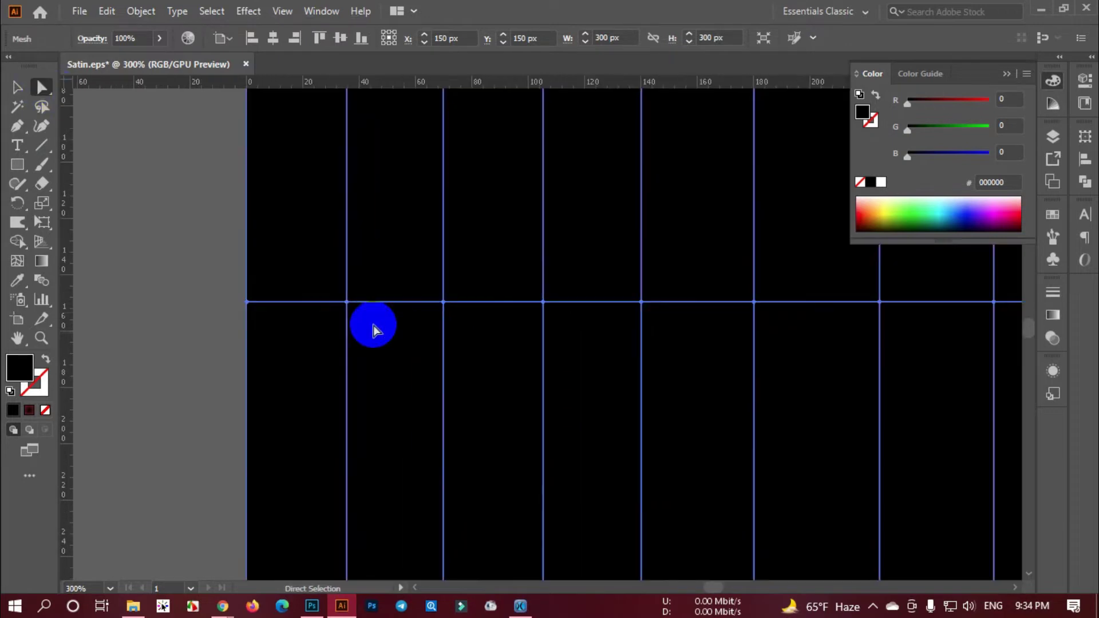
{"action": "left_click", "coordinate": [347, 302]}
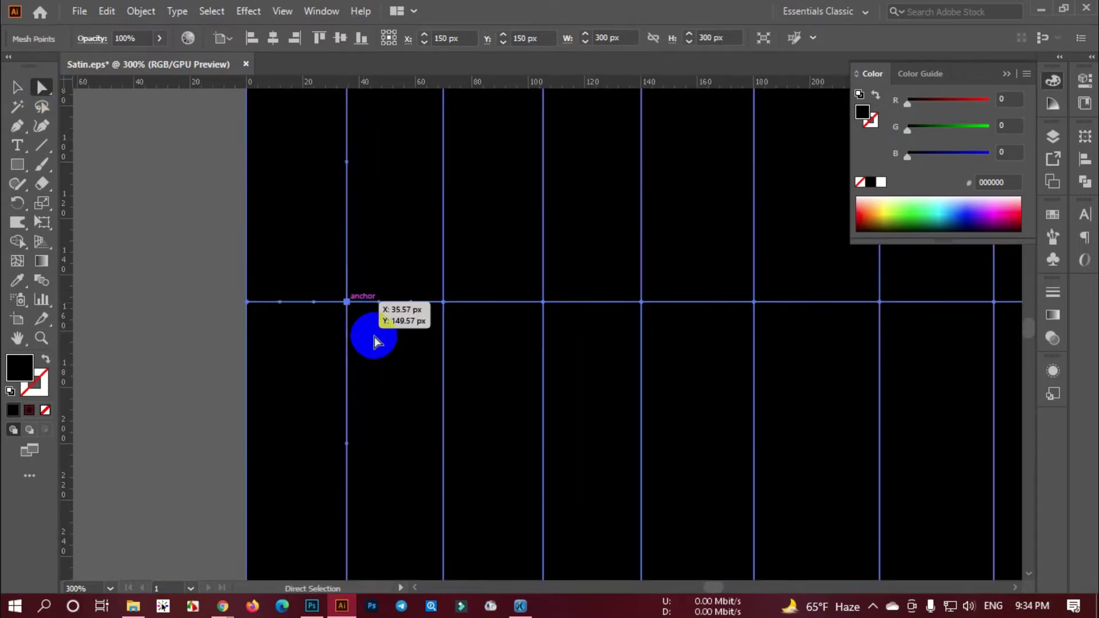
{"action": "left_click", "coordinate": [753, 302]}
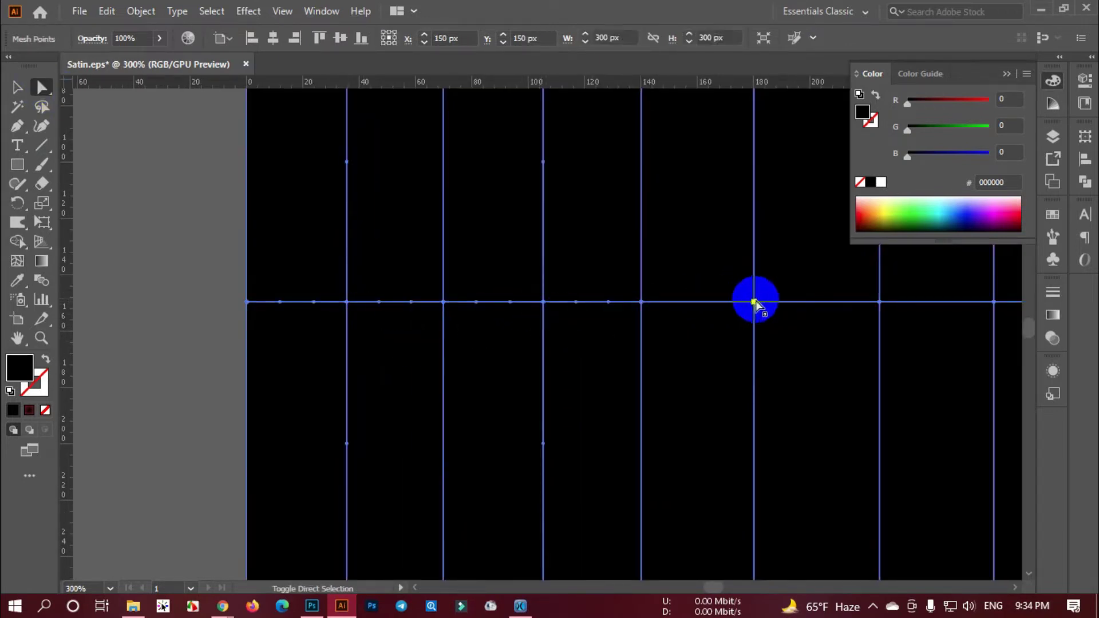
{"action": "scroll", "coordinate": [491, 373], "scroll_direction": "down", "scroll_amount": 2}
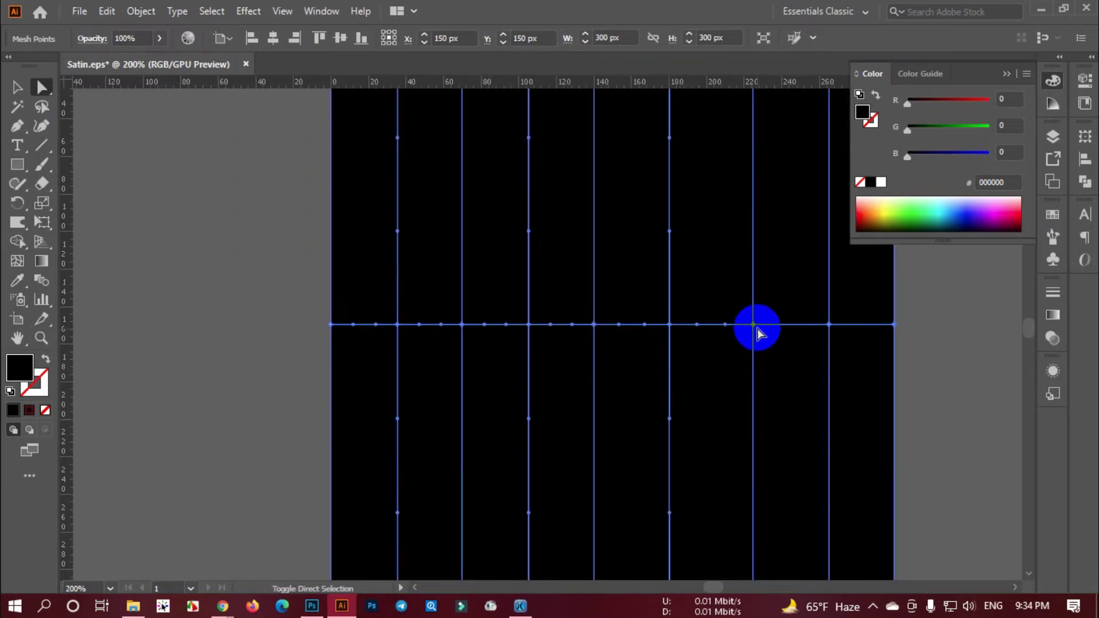
{"action": "left_click", "coordinate": [829, 324]}
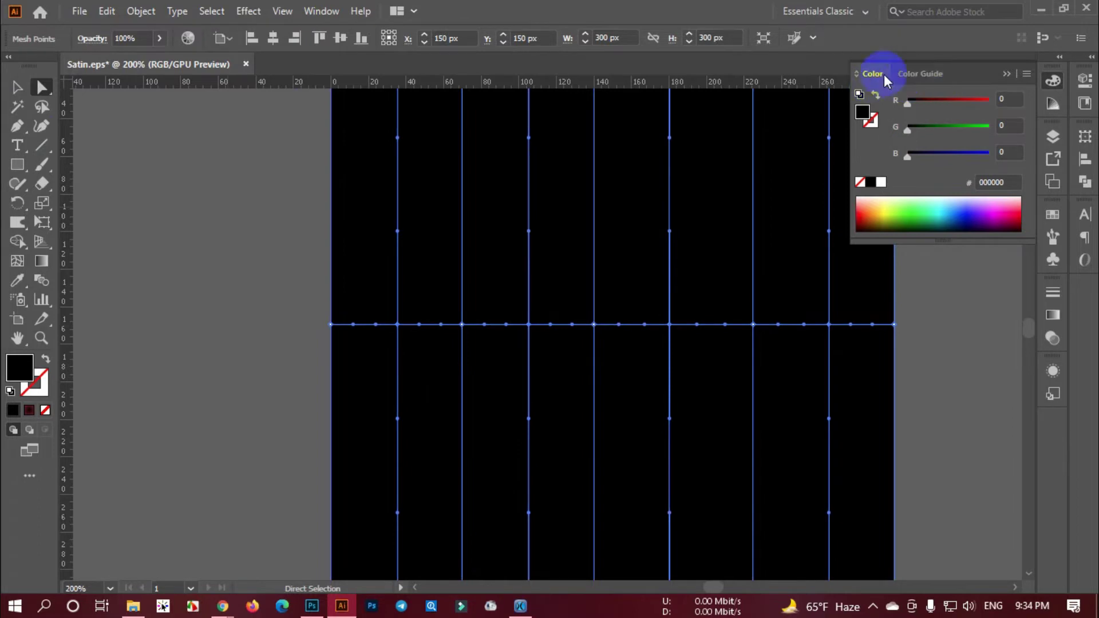
{"action": "left_click", "coordinate": [1025, 75]}
{"action": "left_click", "coordinate": [907, 103]}
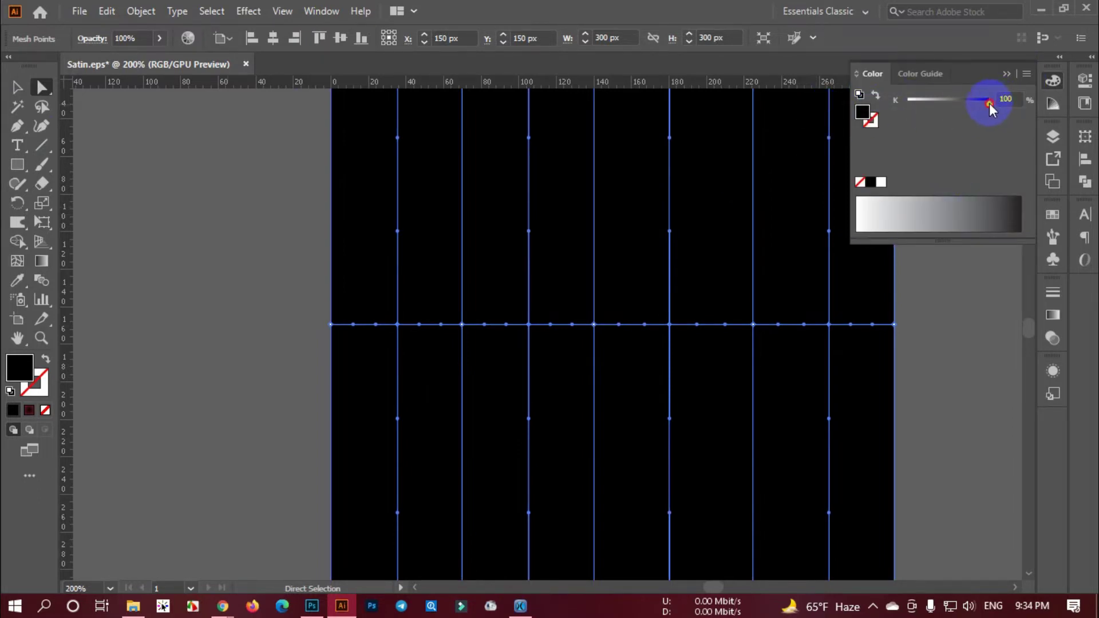
{"action": "left_click_drag", "start_coordinate": [989, 103], "coordinate": [961, 104]}
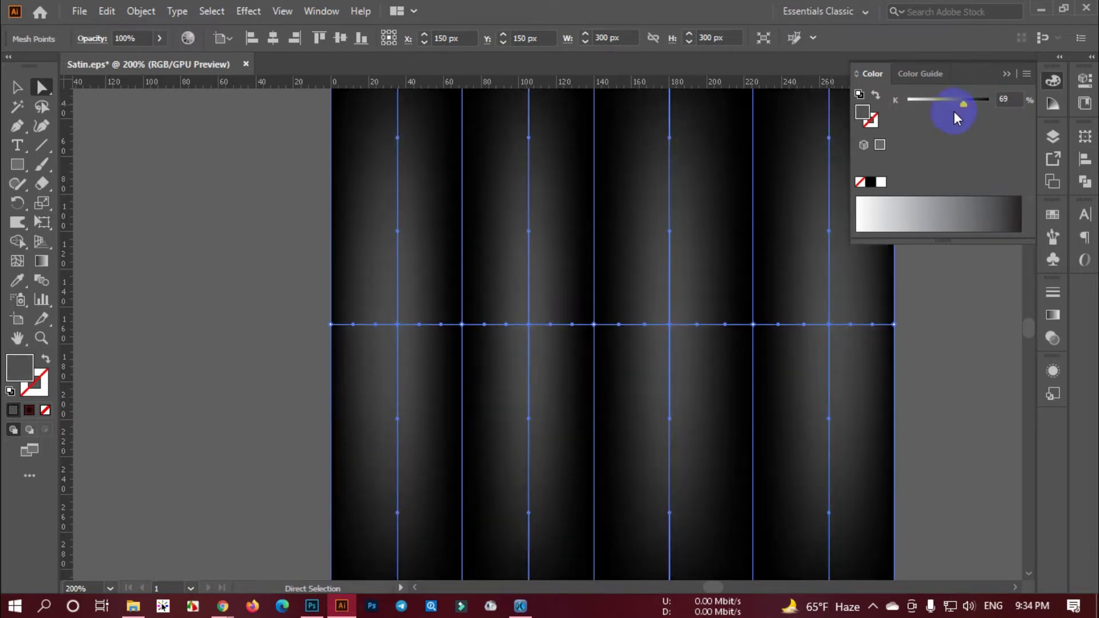
{"action": "left_click", "coordinate": [17, 87]}
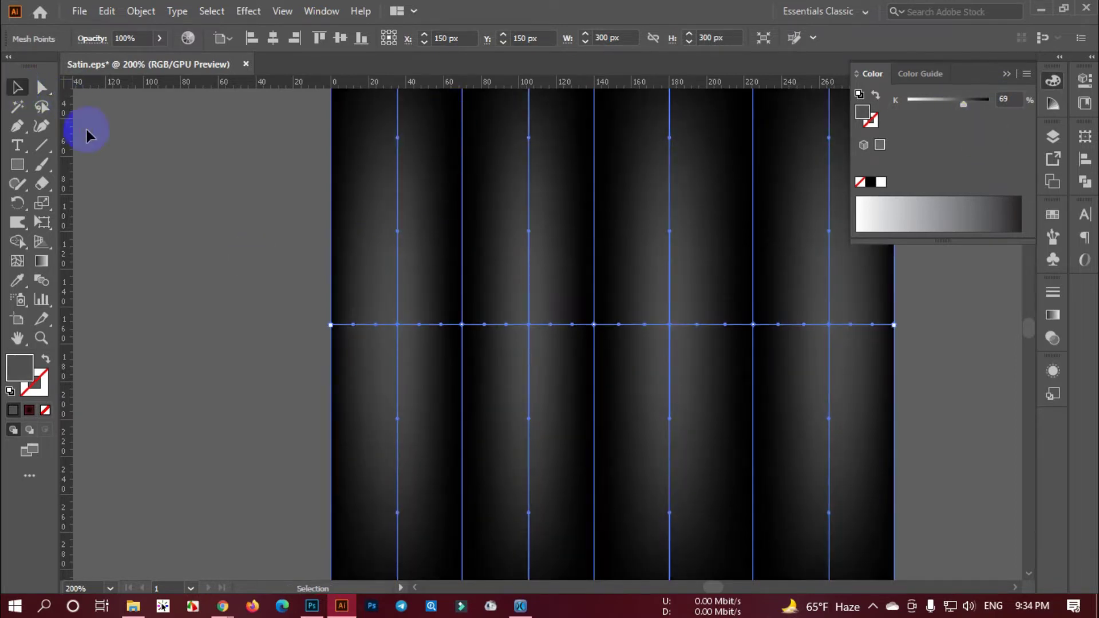
- Deselect the mesh square and examine its four light folds and the finished satin samples above it
{"action": "left_click", "coordinate": [114, 152]}
{"action": "scroll", "coordinate": [337, 252], "scroll_direction": "down", "scroll_amount": 2}
{"action": "scroll", "coordinate": [435, 267], "scroll_direction": "up", "scroll_amount": 2}
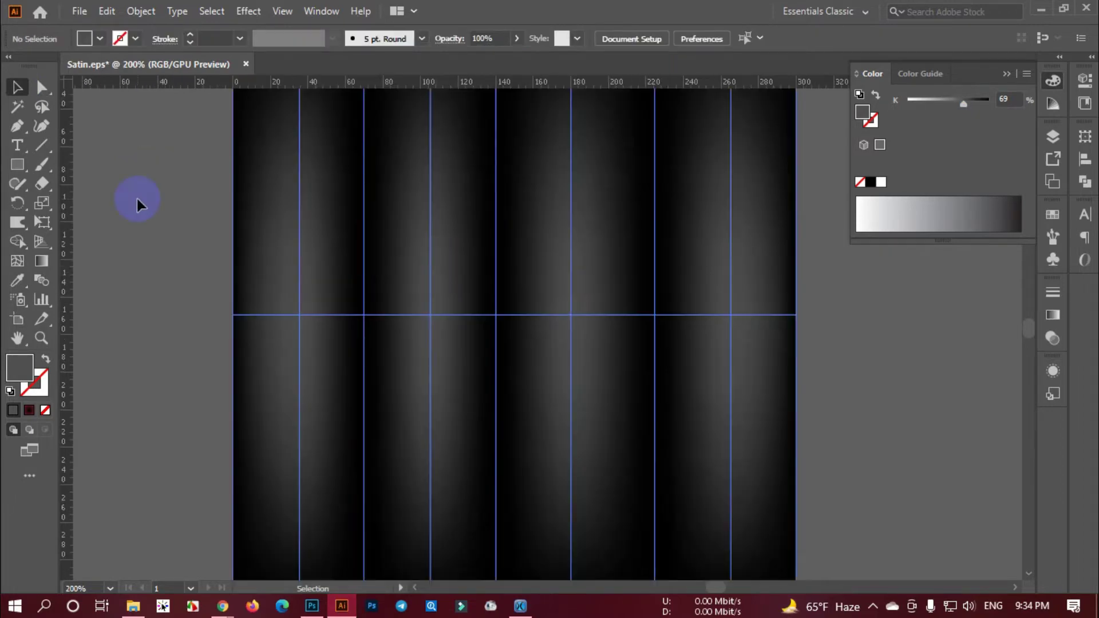
{"action": "scroll", "coordinate": [332, 283], "scroll_direction": "down", "scroll_amount": 3}
{"action": "left_click_drag", "start_coordinate": [232, 214], "coordinate": [581, 345]}
{"action": "left_click", "coordinate": [583, 346]}
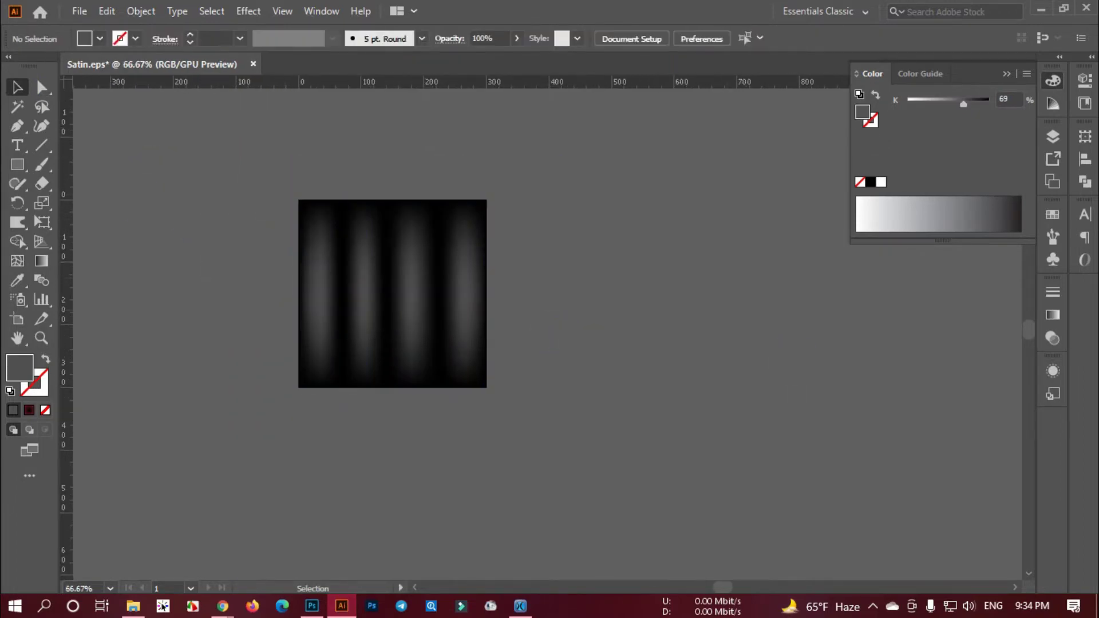
{"action": "scroll", "coordinate": [575, 268], "scroll_direction": "up", "scroll_amount": 3}
{"action": "scroll", "coordinate": [589, 278], "scroll_direction": "down", "scroll_amount": 2}
{"action": "scroll", "coordinate": [559, 263], "scroll_direction": "up", "scroll_amount": 2}
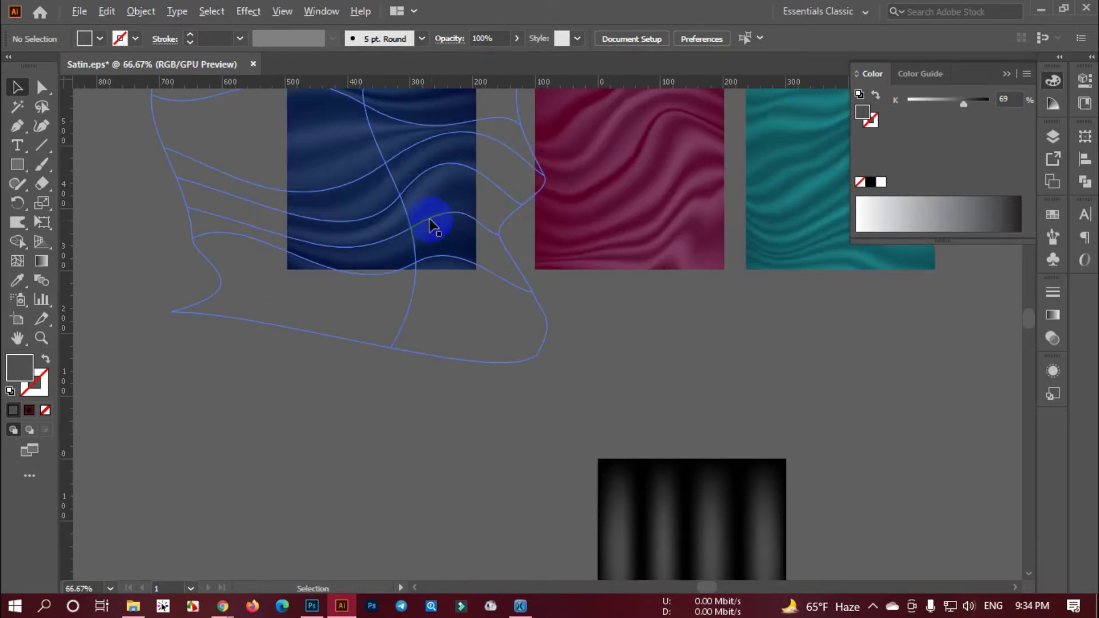
{"action": "scroll", "coordinate": [489, 191], "scroll_direction": "down", "scroll_amount": 1}
{"action": "scroll", "coordinate": [630, 508], "scroll_direction": "up", "scroll_amount": 3}
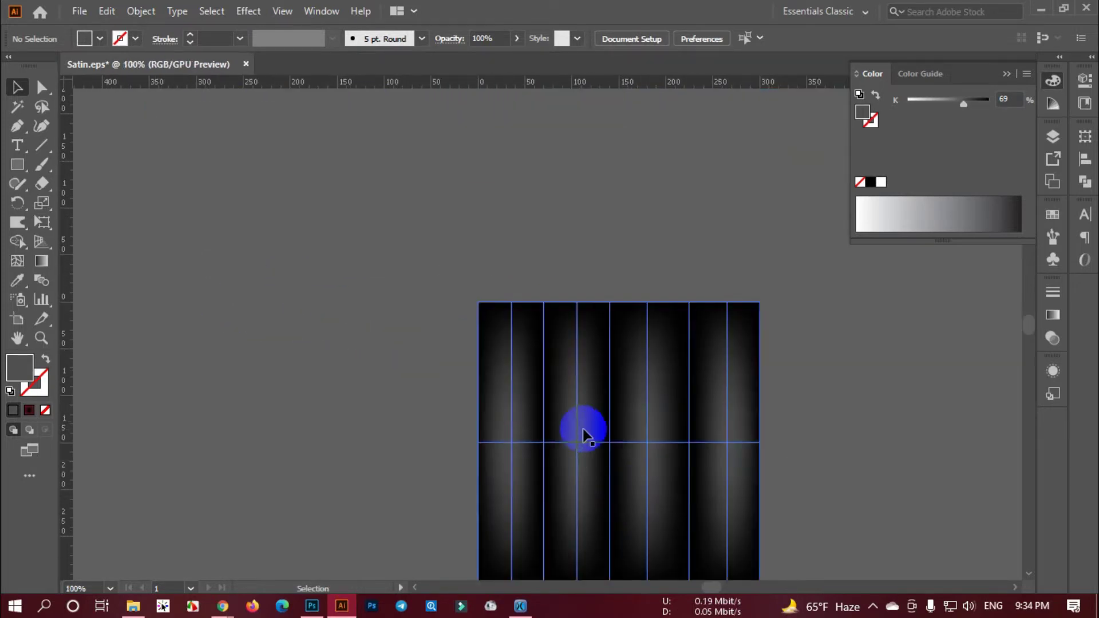
{"action": "scroll", "coordinate": [628, 407], "scroll_direction": "up", "scroll_amount": 3}
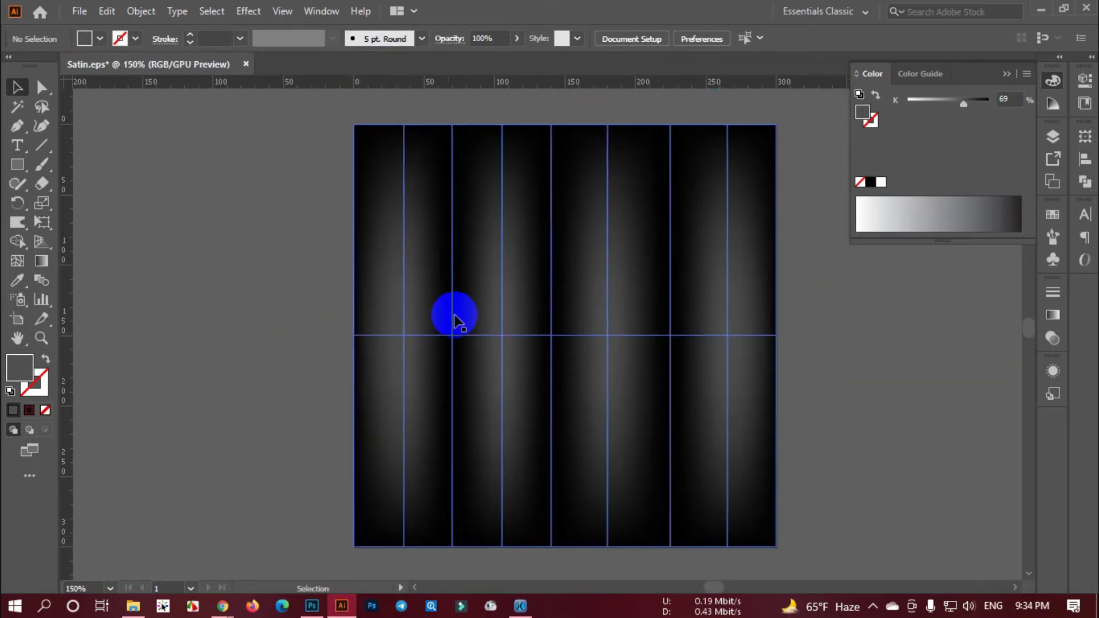
{"action": "scroll", "coordinate": [521, 315], "scroll_direction": "down", "scroll_amount": 2}
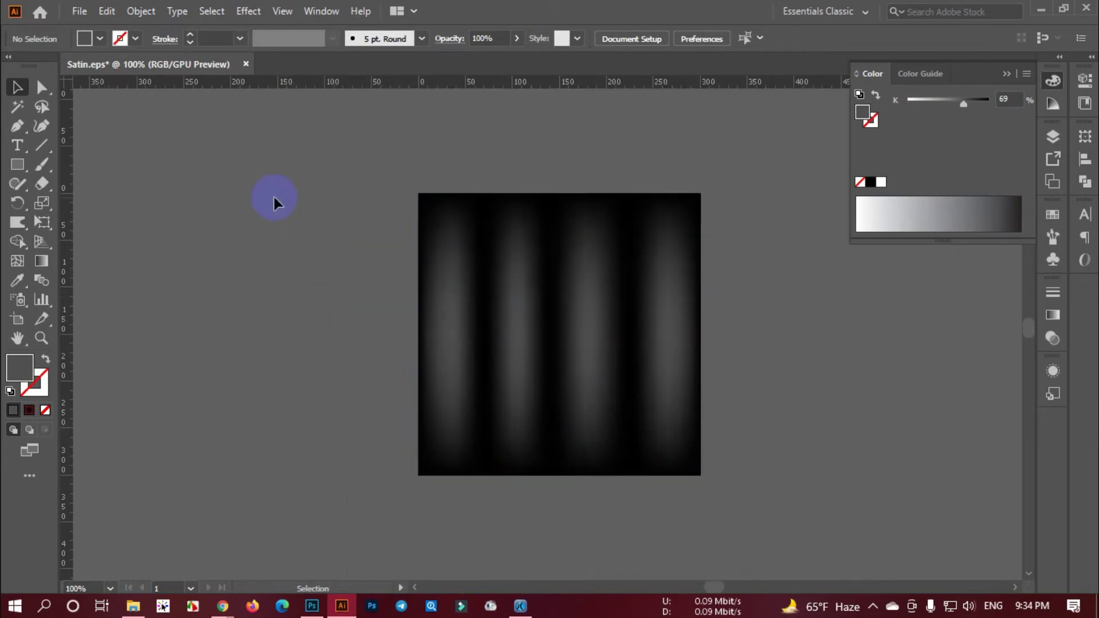
{"action": "scroll", "coordinate": [606, 292], "scroll_direction": "up", "scroll_amount": 3}
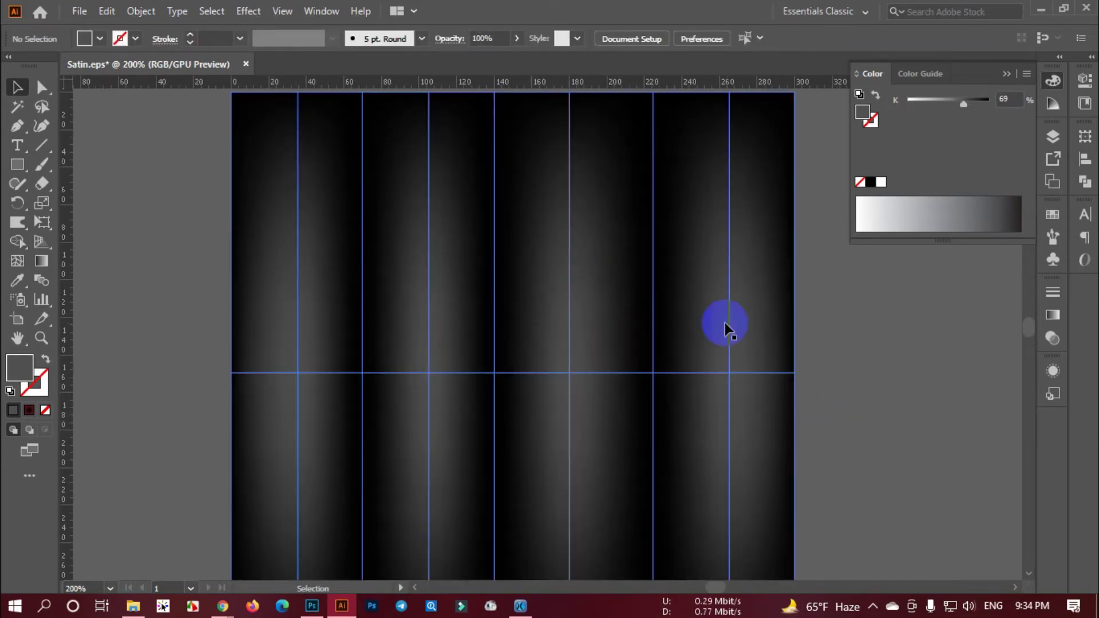
{"action": "scroll", "coordinate": [716, 343], "scroll_direction": "down", "scroll_amount": 3}
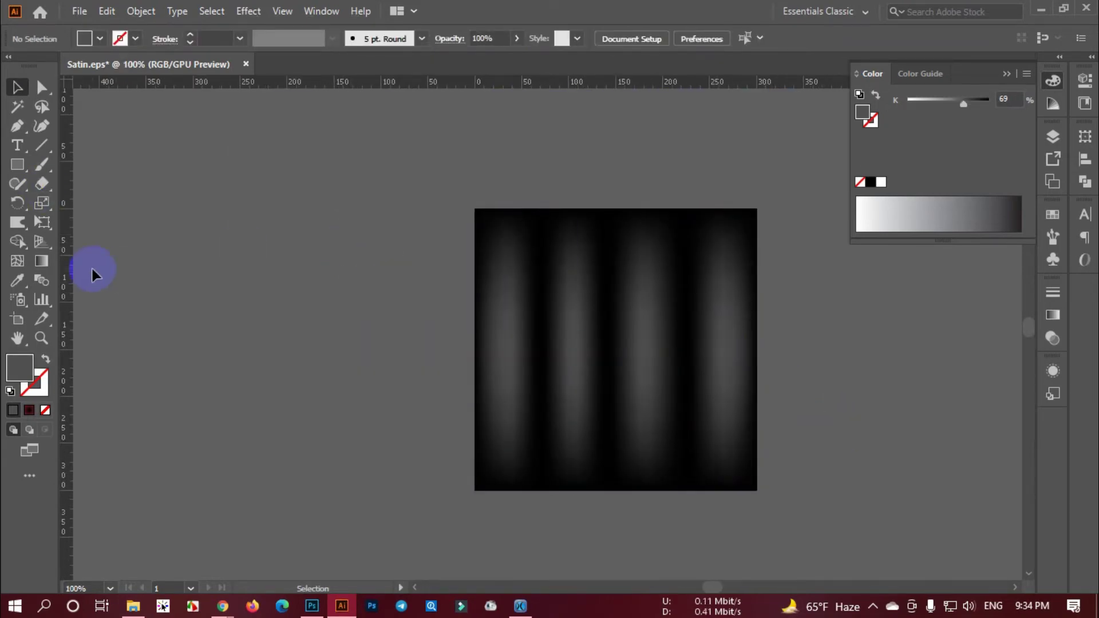
- Add a vertical mesh line at about X 11 px with the Mesh tool and color its middle point K 77%
{"action": "left_click_drag", "start_coordinate": [352, 223], "coordinate": [811, 408]}
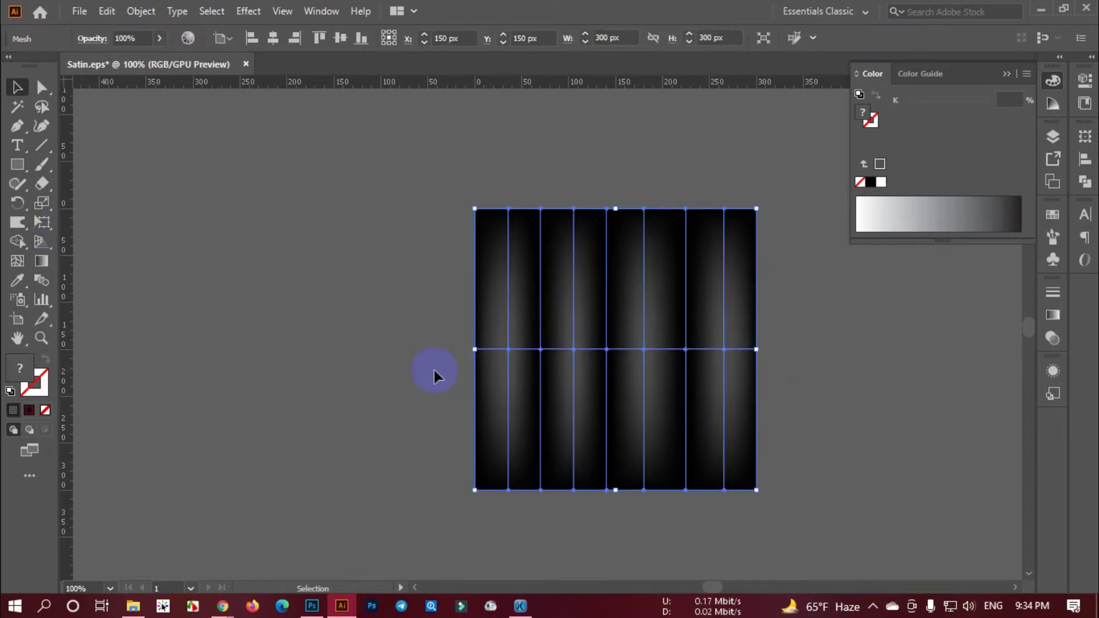
{"action": "scroll", "coordinate": [519, 362], "scroll_direction": "up", "scroll_amount": 2}
{"action": "left_click", "coordinate": [20, 260]}
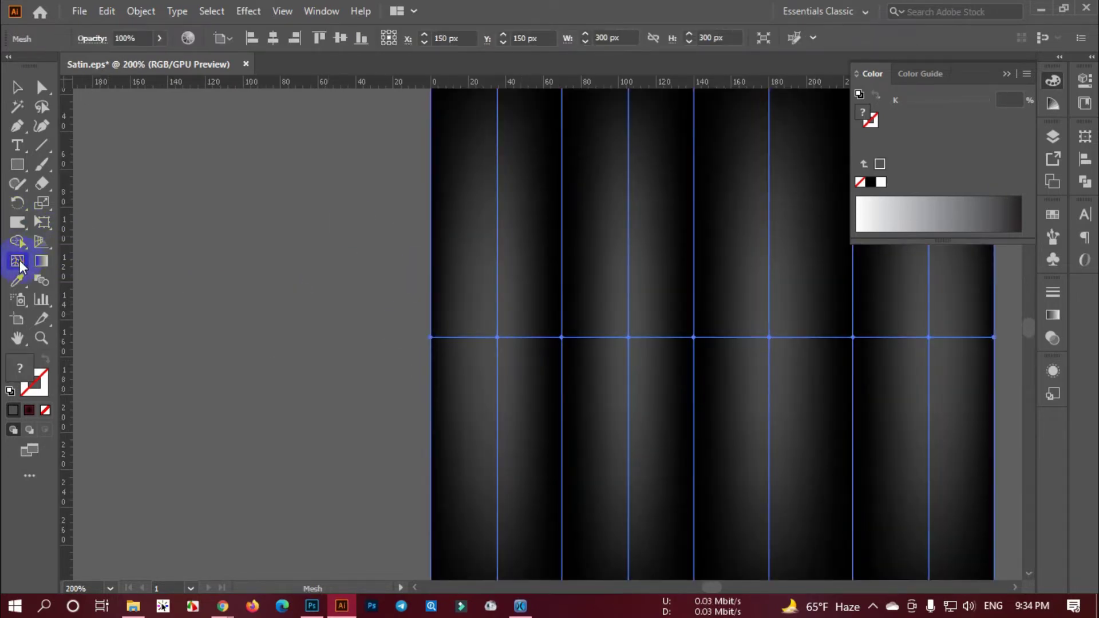
{"action": "scroll", "coordinate": [517, 356], "scroll_direction": "up", "scroll_amount": 2}
{"action": "left_click_drag", "start_coordinate": [567, 344], "coordinate": [480, 354]}
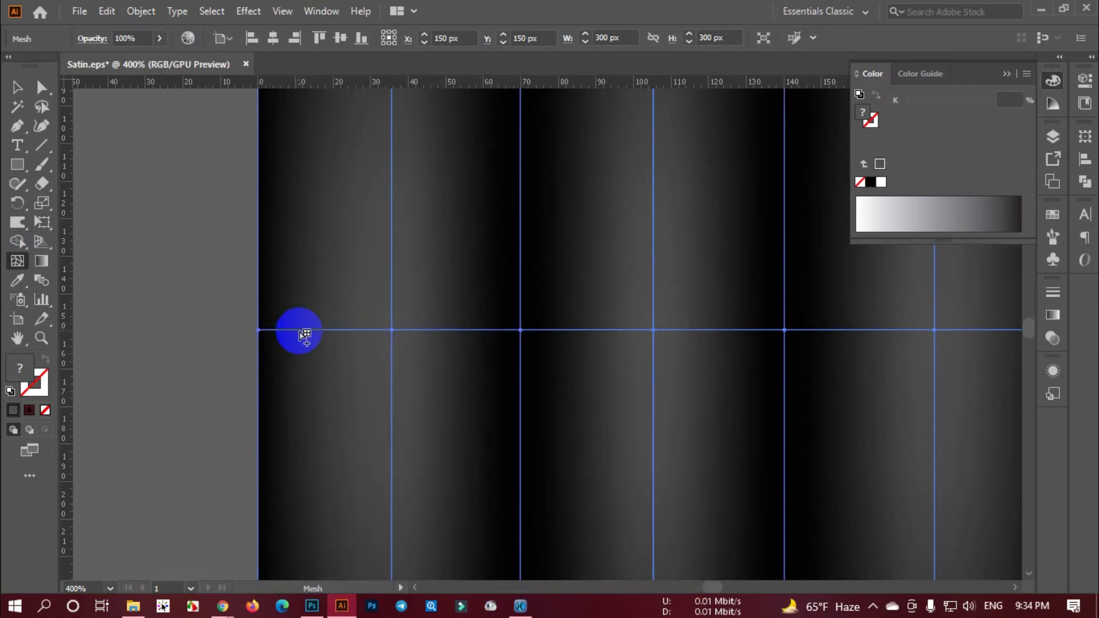
{"action": "left_click", "coordinate": [299, 330]}
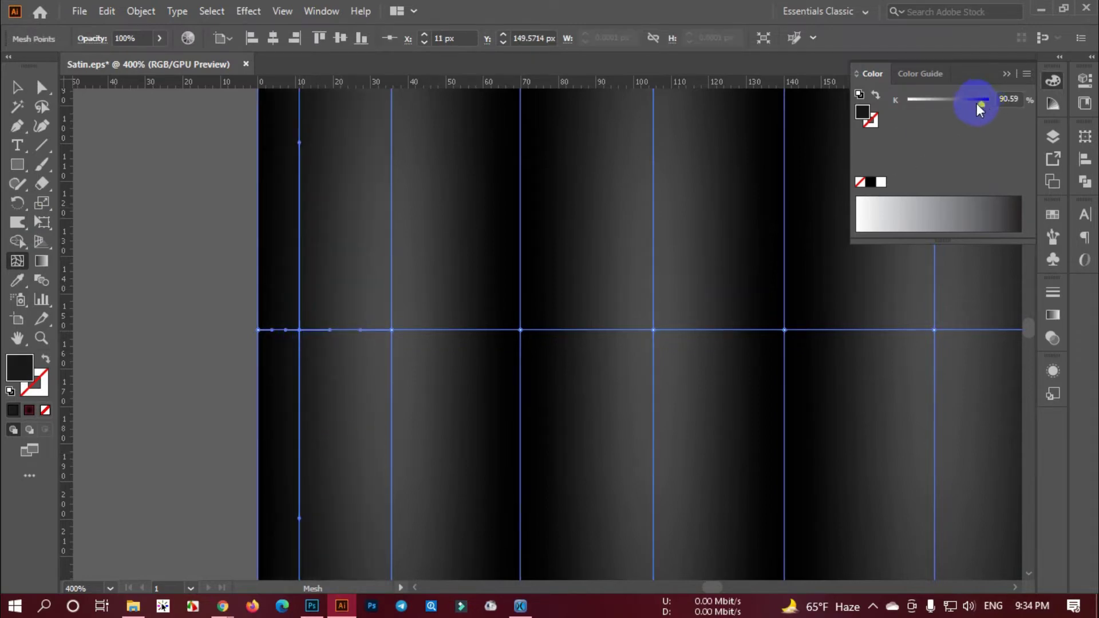
{"action": "mouse_move", "coordinate": [976, 102]}
{"action": "left_mouse_down"}
{"action": "mouse_move", "coordinate": [954, 101]}
{"action": "mouse_move", "coordinate": [970, 101]}
{"action": "left_mouse_up"}
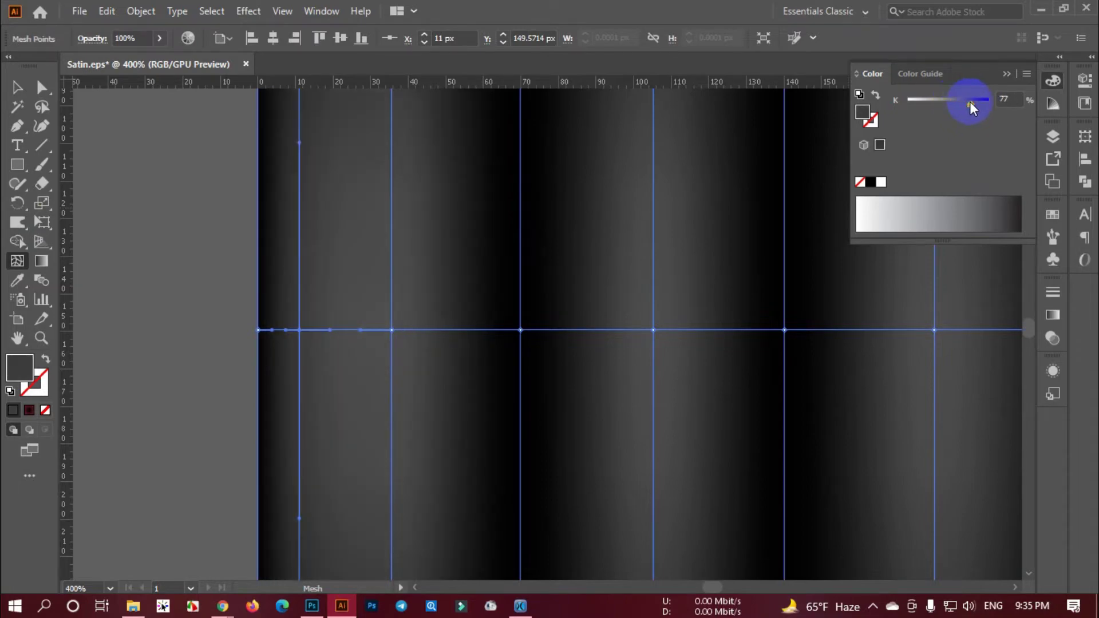
- Add a vertical mesh line at about X 21.7 px and color its middle point K 88%
{"action": "left_click", "coordinate": [340, 331]}
{"action": "left_click_drag", "start_coordinate": [968, 105], "coordinate": [981, 103]}
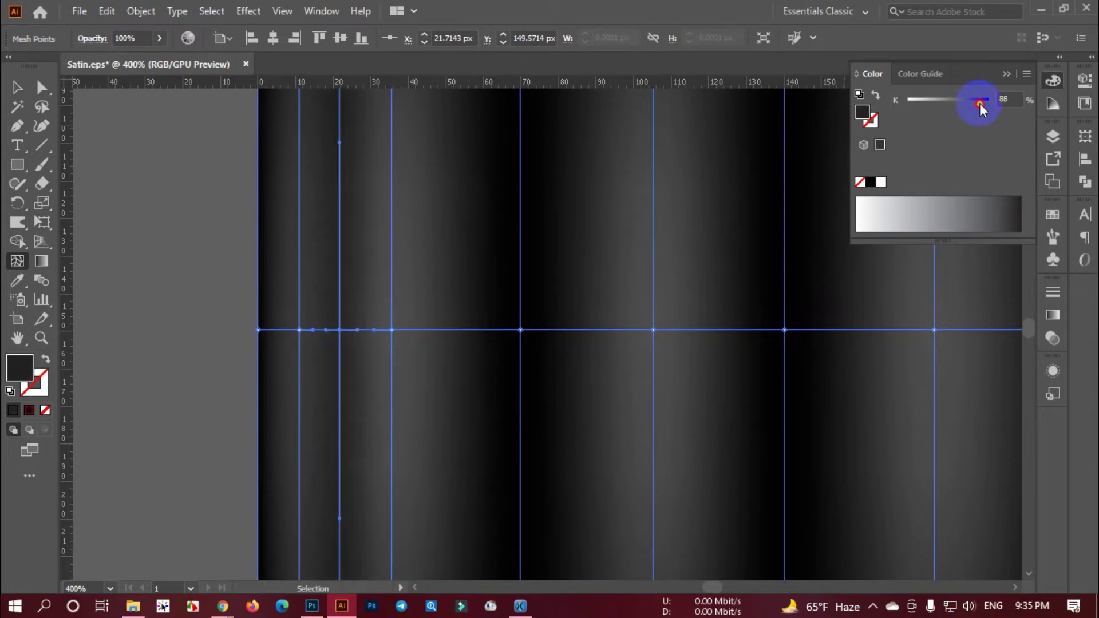
{"action": "left_click", "coordinate": [389, 331]}
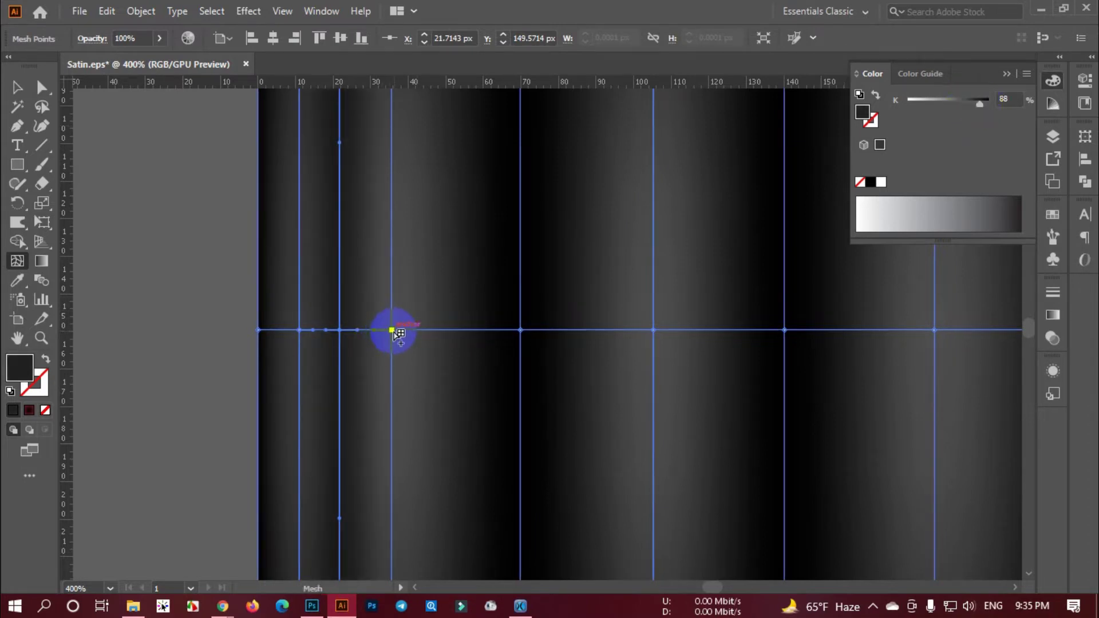
- Add vertical mesh lines at about X 44.4 px and 55.1 px, coloring their middle points K 93% and K 69% respectively
{"action": "left_click", "coordinate": [425, 331]}
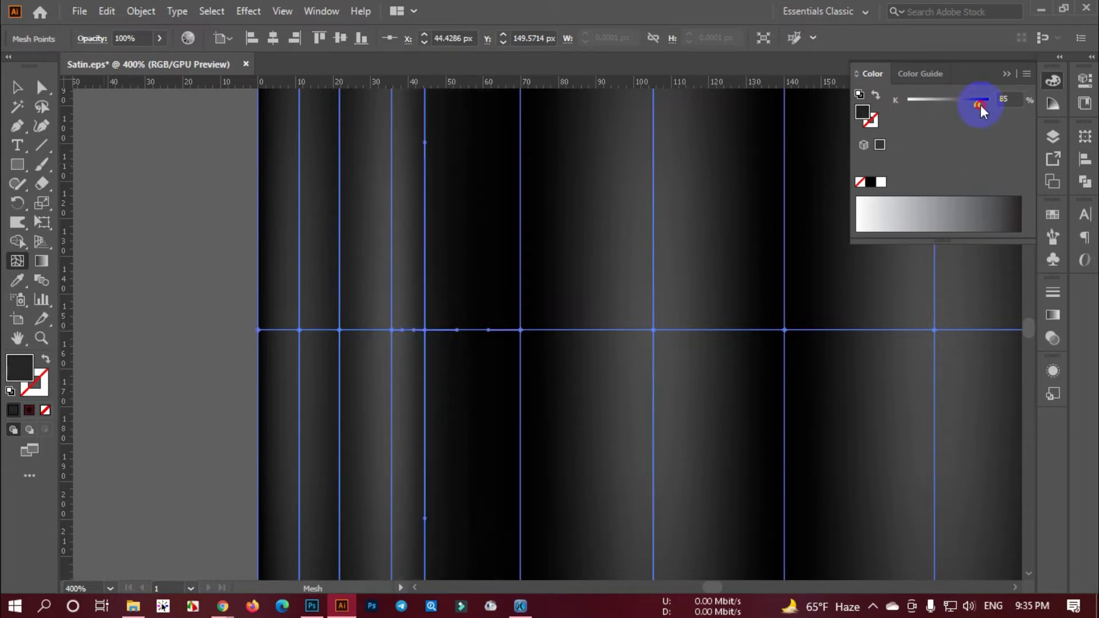
{"action": "left_click_drag", "start_coordinate": [981, 105], "coordinate": [987, 103]}
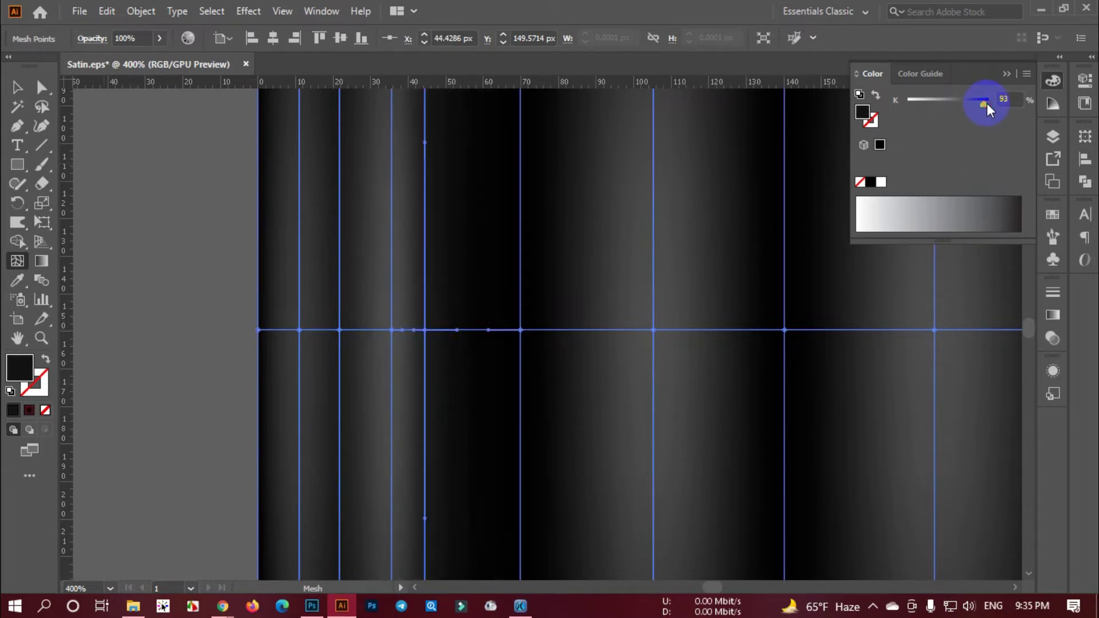
{"action": "left_click", "coordinate": [465, 330]}
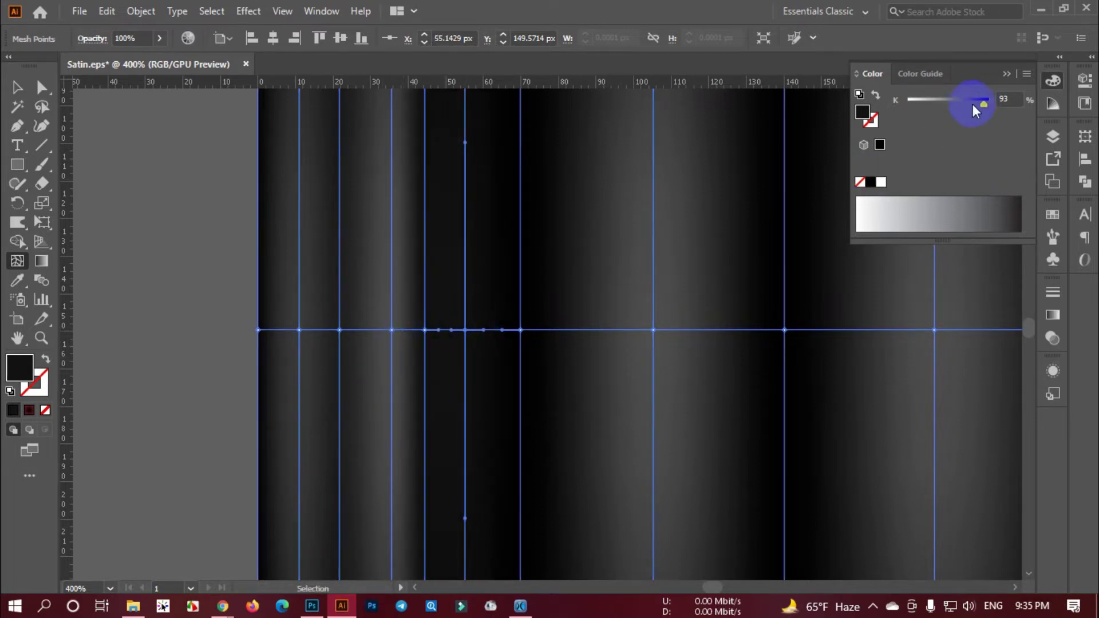
{"action": "left_click_drag", "start_coordinate": [973, 104], "coordinate": [961, 105]}
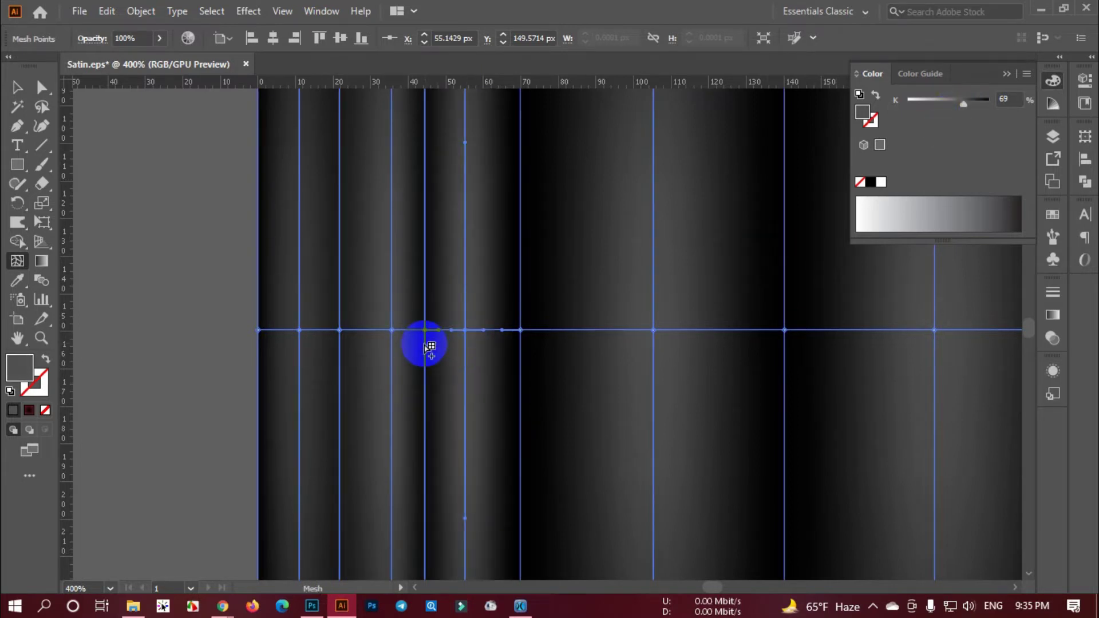
- Add a vertical mesh line at about X 63.4 px along the middle row and darken its middle point
{"action": "scroll", "coordinate": [414, 361], "scroll_direction": "down", "scroll_amount": 2}
{"action": "scroll", "coordinate": [467, 336], "scroll_direction": "up", "scroll_amount": 3}
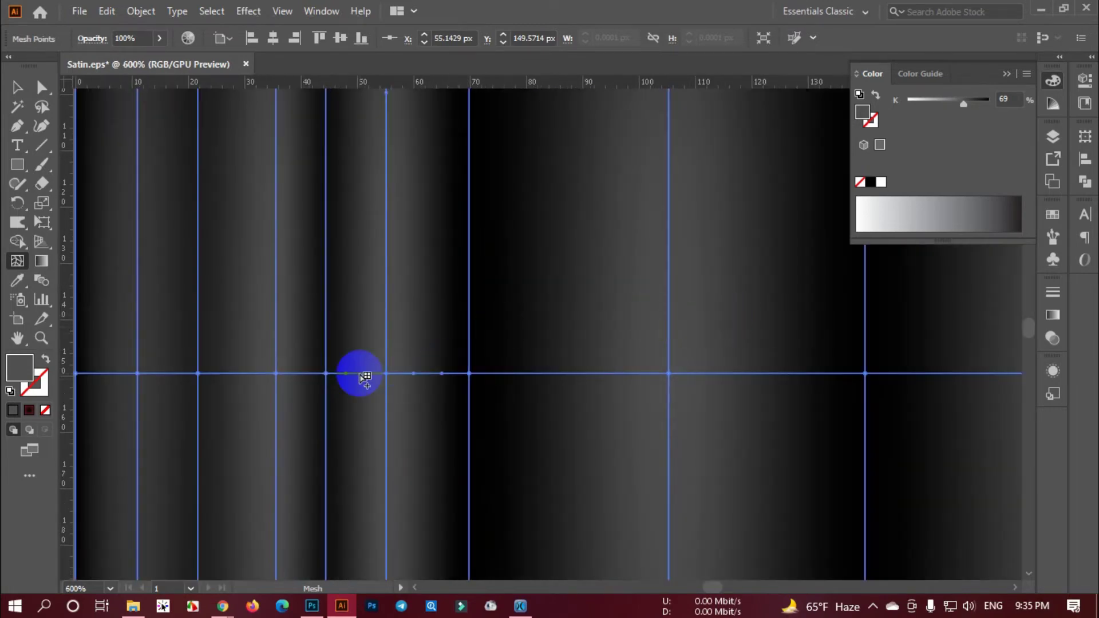
{"action": "scroll", "coordinate": [466, 356], "scroll_direction": "down", "scroll_amount": 2}
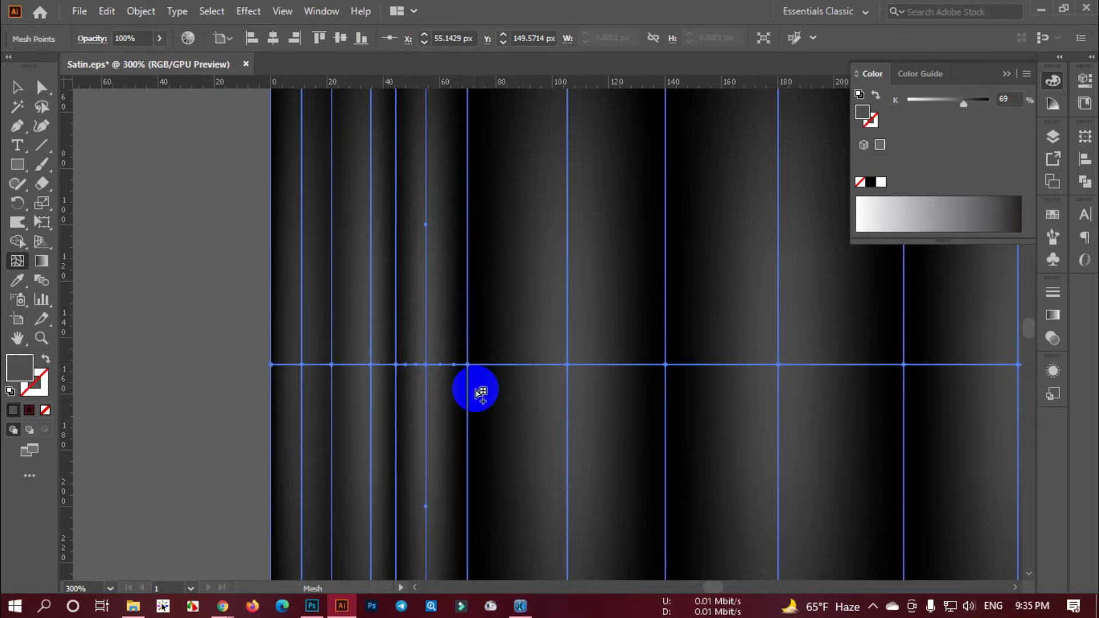
{"action": "scroll", "coordinate": [458, 381], "scroll_direction": "up", "scroll_amount": 1}
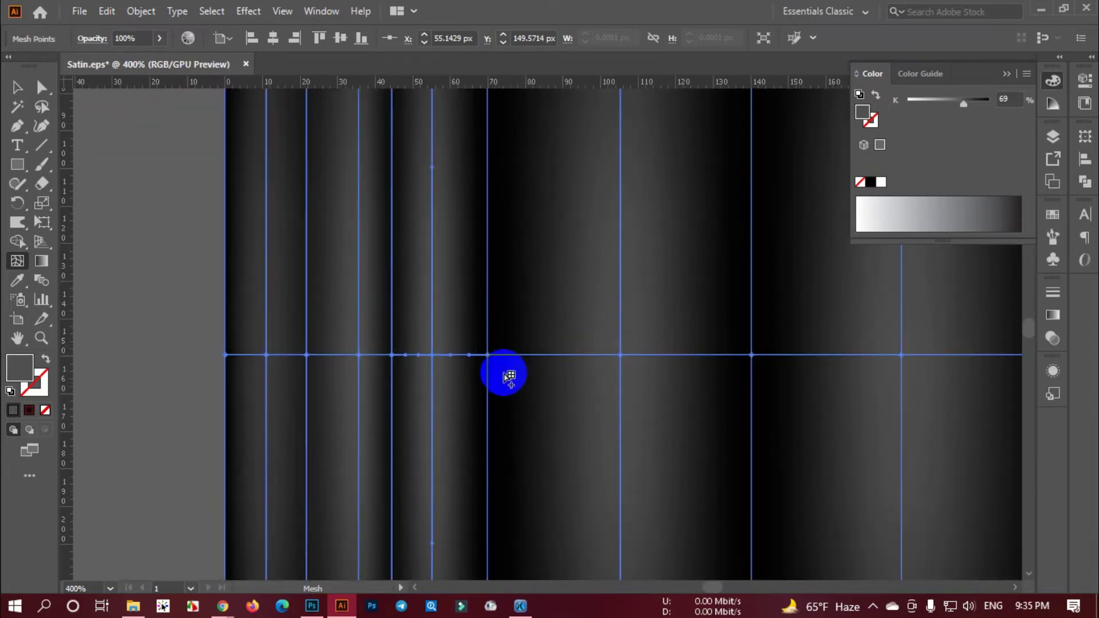
{"action": "scroll", "coordinate": [425, 368], "scroll_direction": "up", "scroll_amount": 2}
{"action": "scroll", "coordinate": [450, 369], "scroll_direction": "down", "scroll_amount": 2}
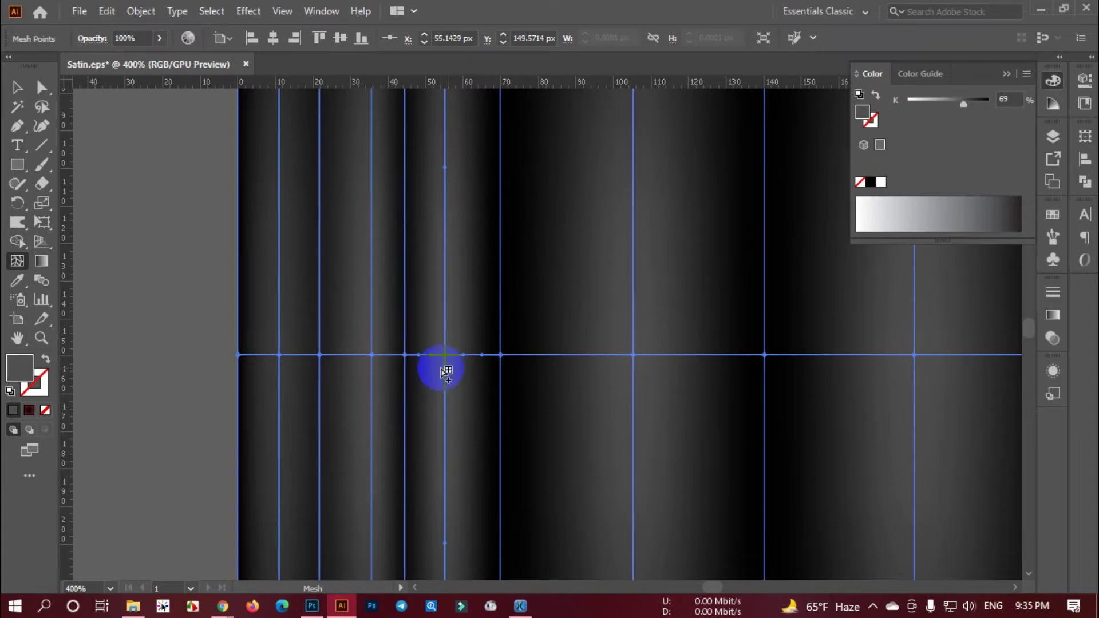
{"action": "scroll", "coordinate": [484, 363], "scroll_direction": "up", "scroll_amount": 1}
{"action": "left_click_drag", "start_coordinate": [367, 358], "coordinate": [477, 359]}
{"action": "left_click", "coordinate": [976, 114]}
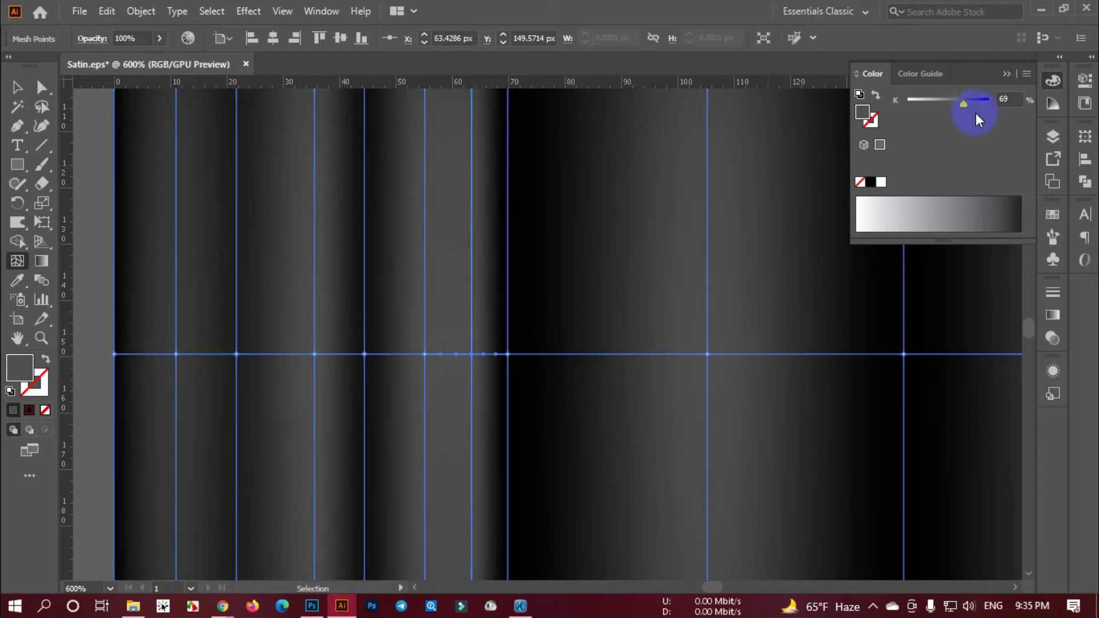
- Recolor the existing middle-row point at X 69.9 px to K 64% and add a darker vertical mesh line at about X 77 px
{"action": "mouse_move", "coordinate": [962, 99]}
{"action": "left_mouse_down"}
{"action": "mouse_move", "coordinate": [989, 100]}
{"action": "mouse_move", "coordinate": [960, 103]}
{"action": "left_mouse_up"}
{"action": "left_click", "coordinate": [507, 354]}
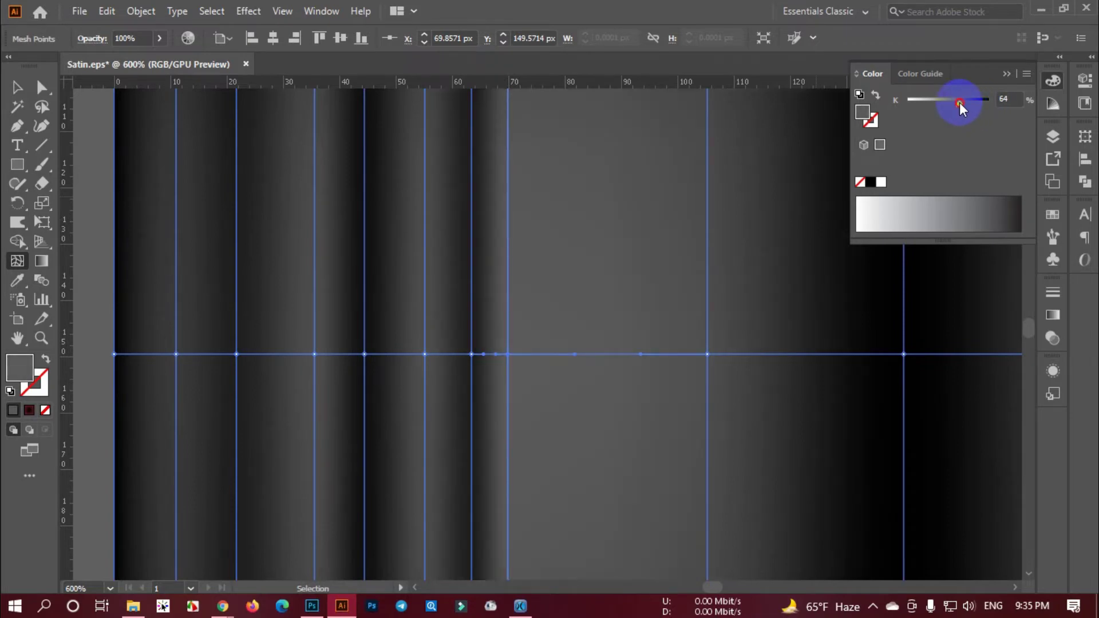
{"action": "left_click", "coordinate": [546, 354]}
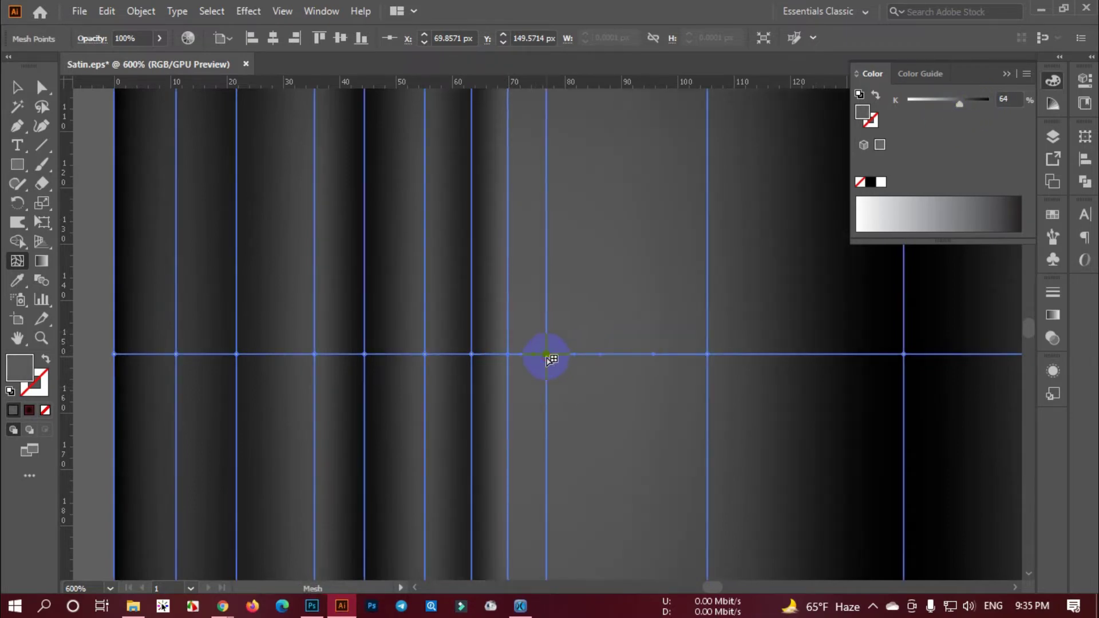
{"action": "left_click_drag", "start_coordinate": [959, 104], "coordinate": [985, 103]}
- Examine the folds across the whole mesh square, both with its mesh lines selected and deselected
{"action": "scroll", "coordinate": [380, 345], "scroll_direction": "down", "scroll_amount": 3, "text": "alt"}
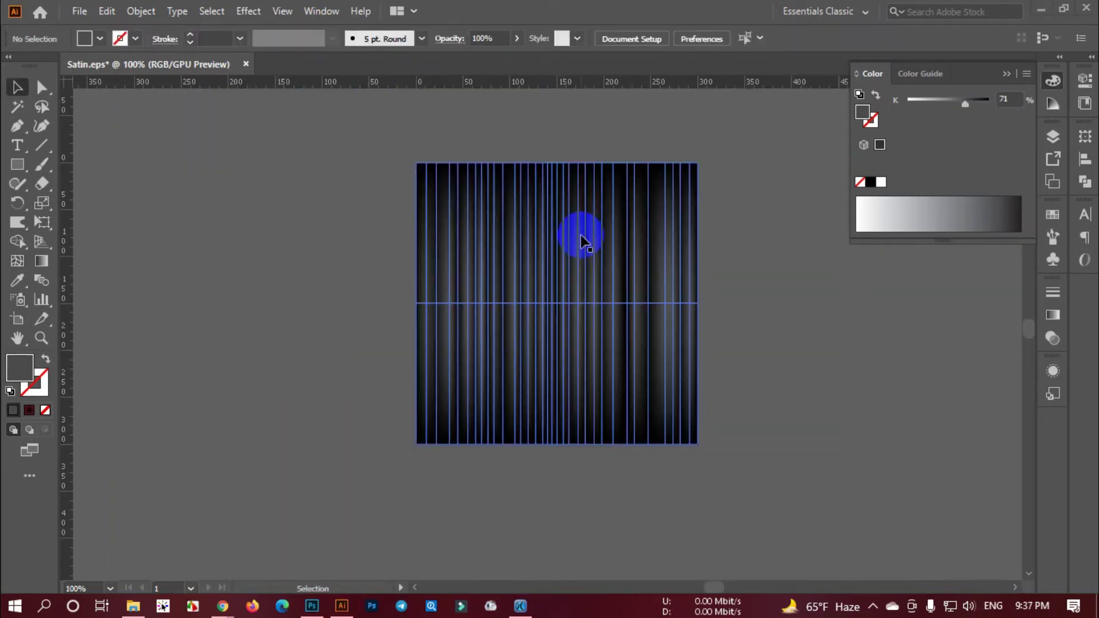
{"action": "scroll", "coordinate": [579, 235], "scroll_direction": "up", "scroll_amount": 2, "text": "alt"}
{"action": "scroll", "coordinate": [617, 295], "scroll_direction": "down", "scroll_amount": 1, "text": "alt"}
{"action": "scroll", "coordinate": [302, 242], "scroll_direction": "down", "scroll_amount": 1, "text": "alt"}
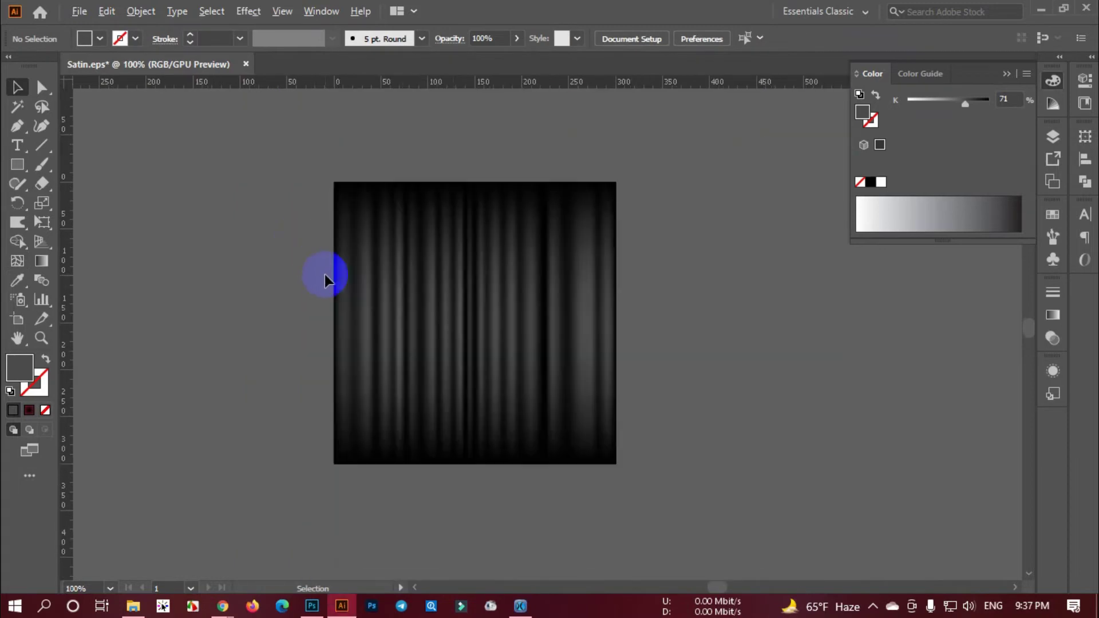
{"action": "scroll", "coordinate": [456, 309], "scroll_direction": "up", "scroll_amount": 2, "text": "alt"}
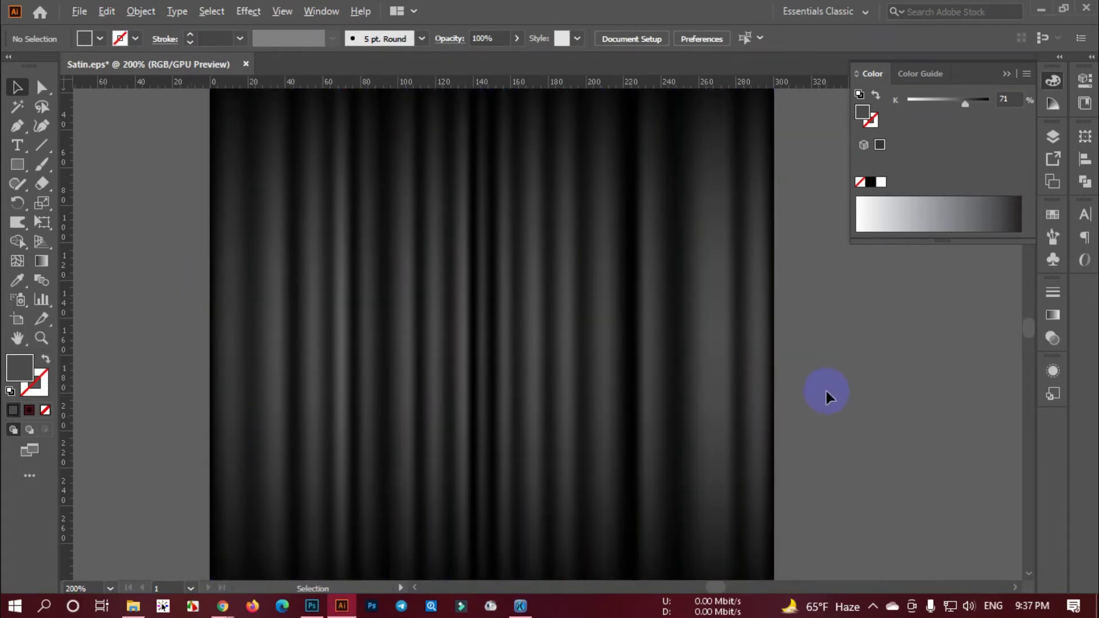
{"action": "scroll", "coordinate": [826, 390], "scroll_direction": "down", "scroll_amount": 1, "text": "alt"}
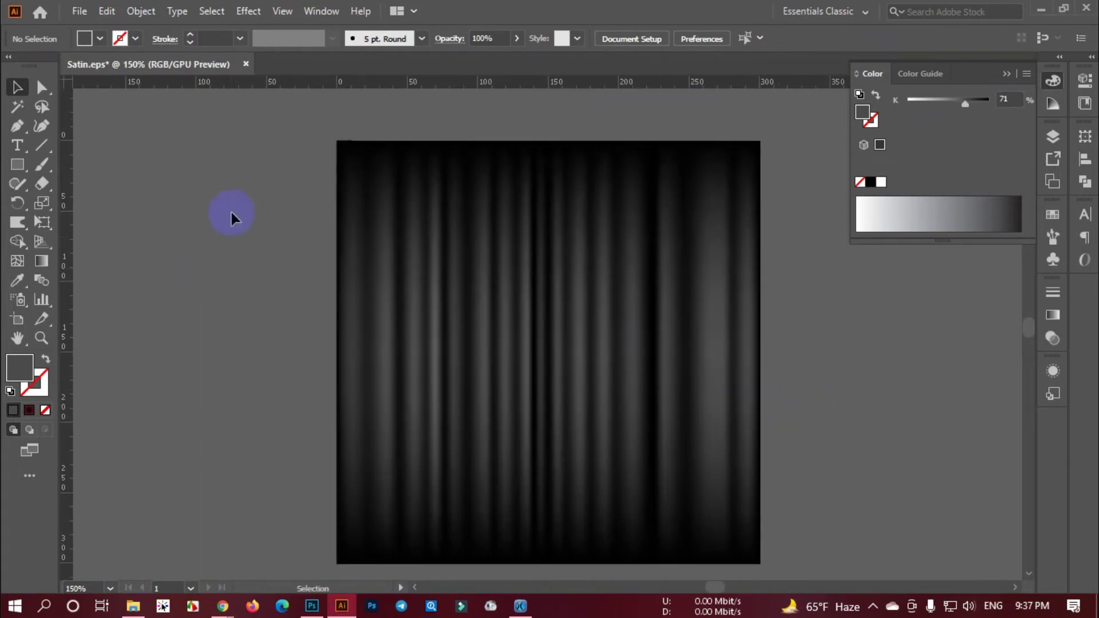
{"action": "left_click_drag", "start_coordinate": [231, 209], "coordinate": [789, 420]}
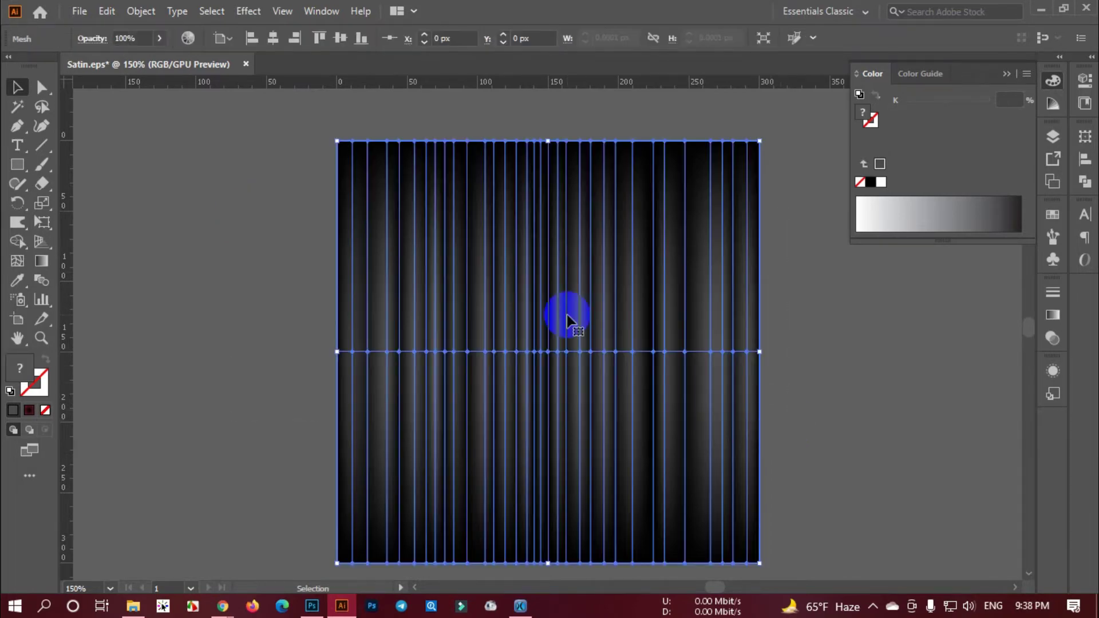
{"action": "left_click_drag", "start_coordinate": [218, 160], "coordinate": [771, 388]}
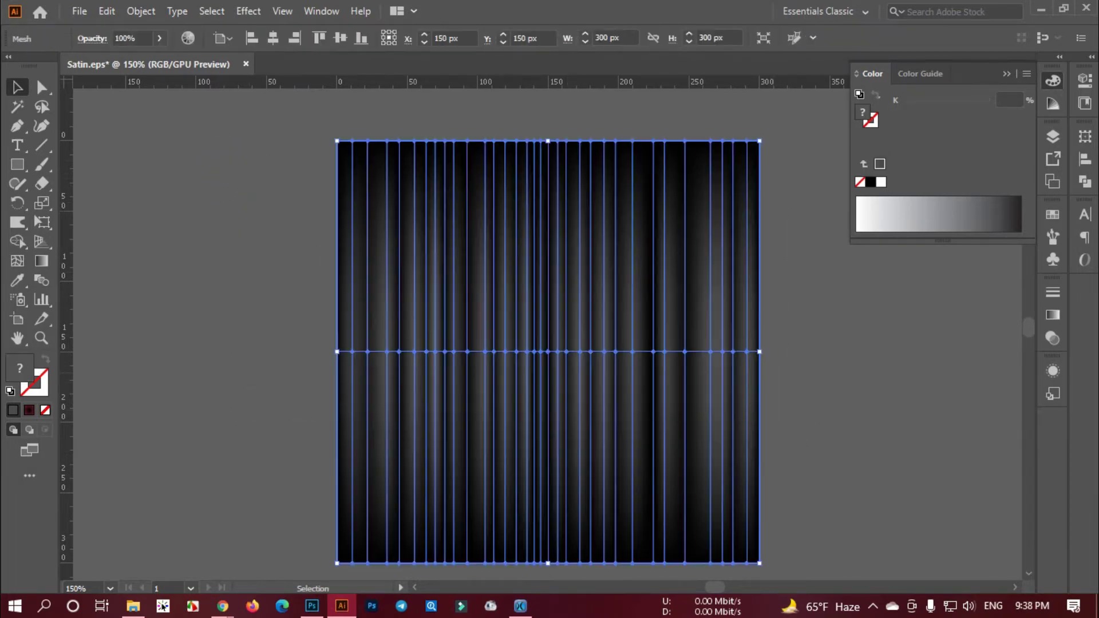
{"action": "scroll", "coordinate": [456, 370], "scroll_direction": "up", "scroll_amount": 1}
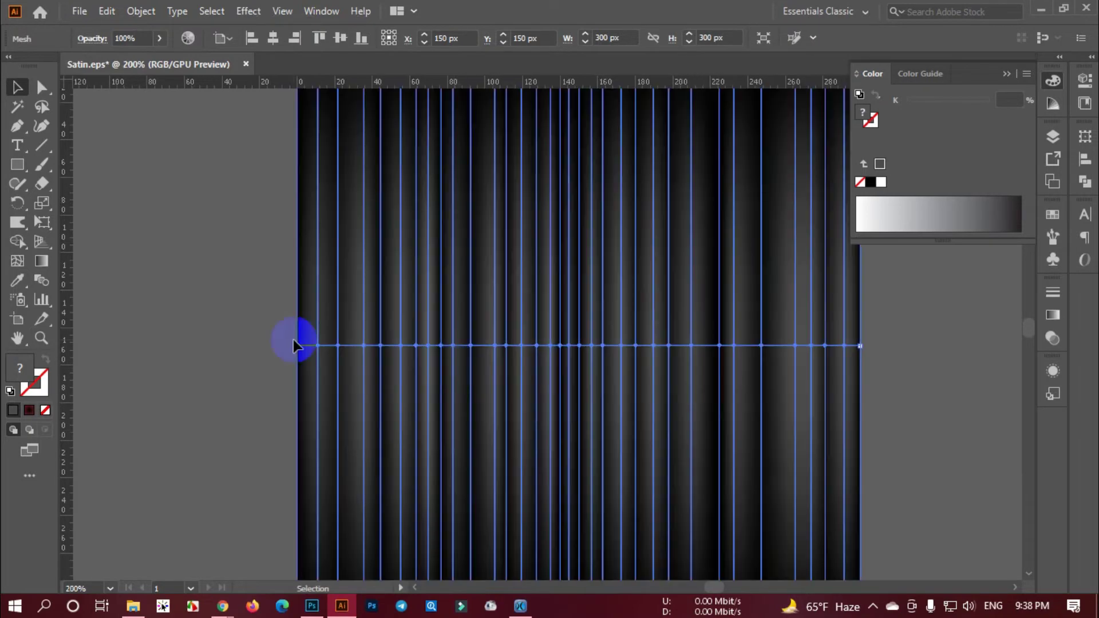
{"action": "left_click", "coordinate": [257, 331]}
{"action": "key", "text": "ctrl+minus"}
{"action": "key", "text": "ctrl+minus"}
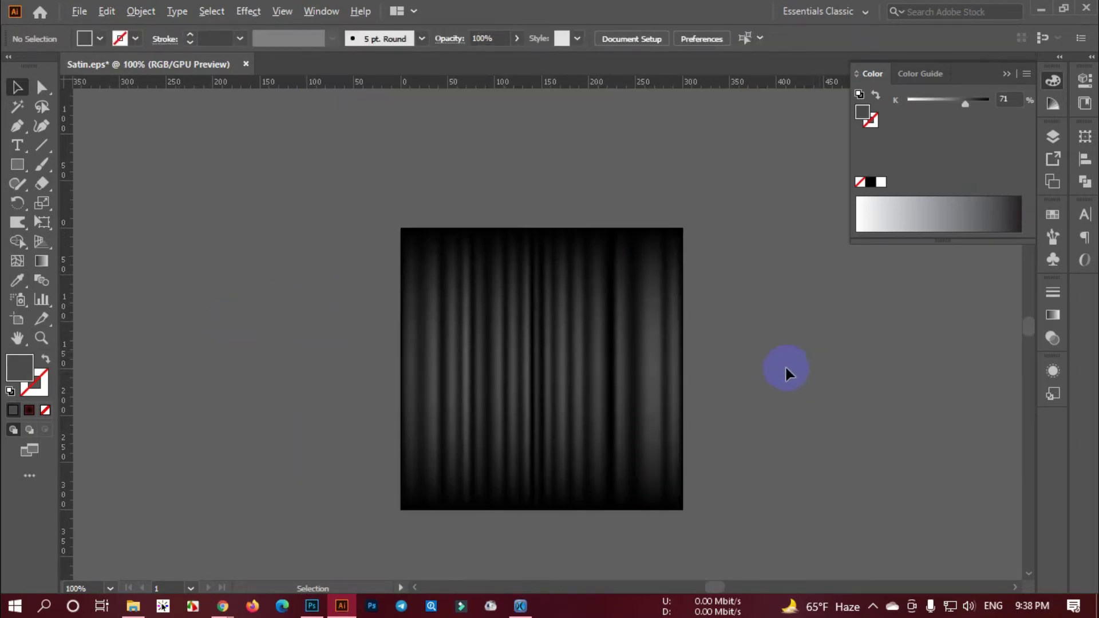
- Inspect the finished vertical folds at 100%, 150% and 200% zoom, selecting and deselecting the mesh square
{"action": "left_click_drag", "start_coordinate": [298, 218], "coordinate": [704, 377]}
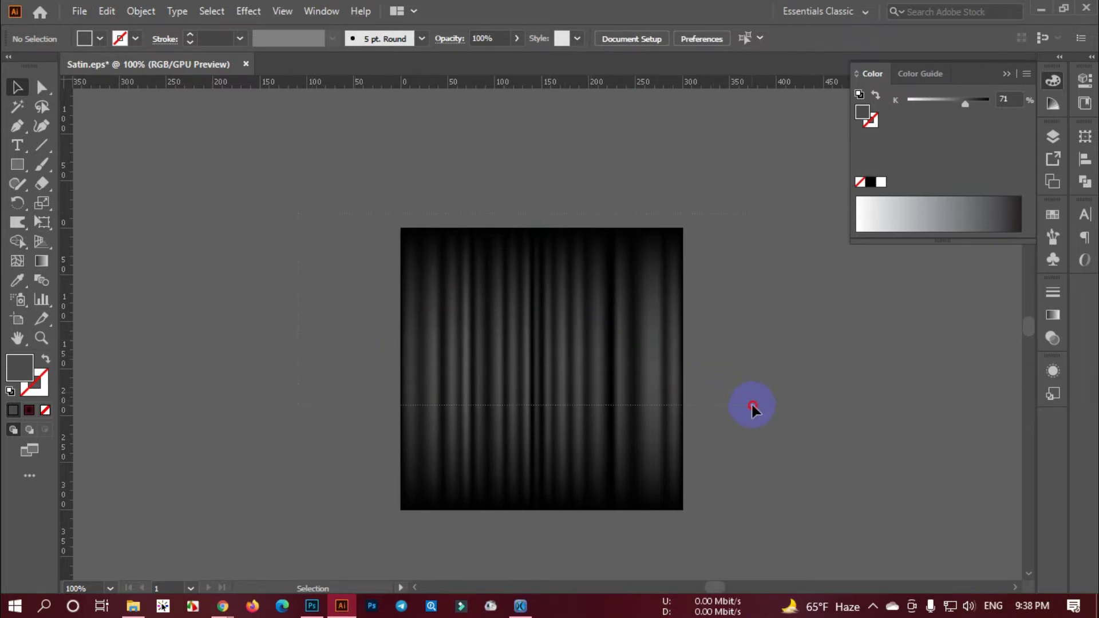
{"action": "left_click_drag", "start_coordinate": [752, 408], "coordinate": [750, 408]}
{"action": "left_click", "coordinate": [181, 221]}
{"action": "left_click", "coordinate": [454, 307]}
{"action": "scroll", "coordinate": [467, 299], "scroll_direction": "up", "scroll_amount": 2}
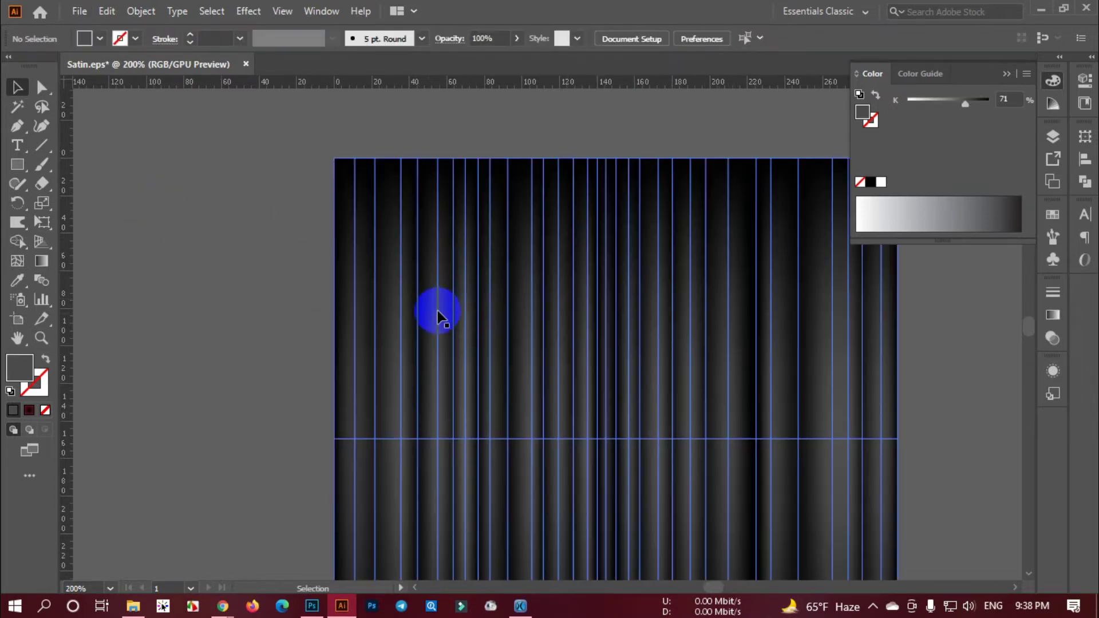
{"action": "left_click", "coordinate": [234, 318]}
{"action": "scroll", "coordinate": [280, 338], "scroll_direction": "down", "scroll_amount": 1}
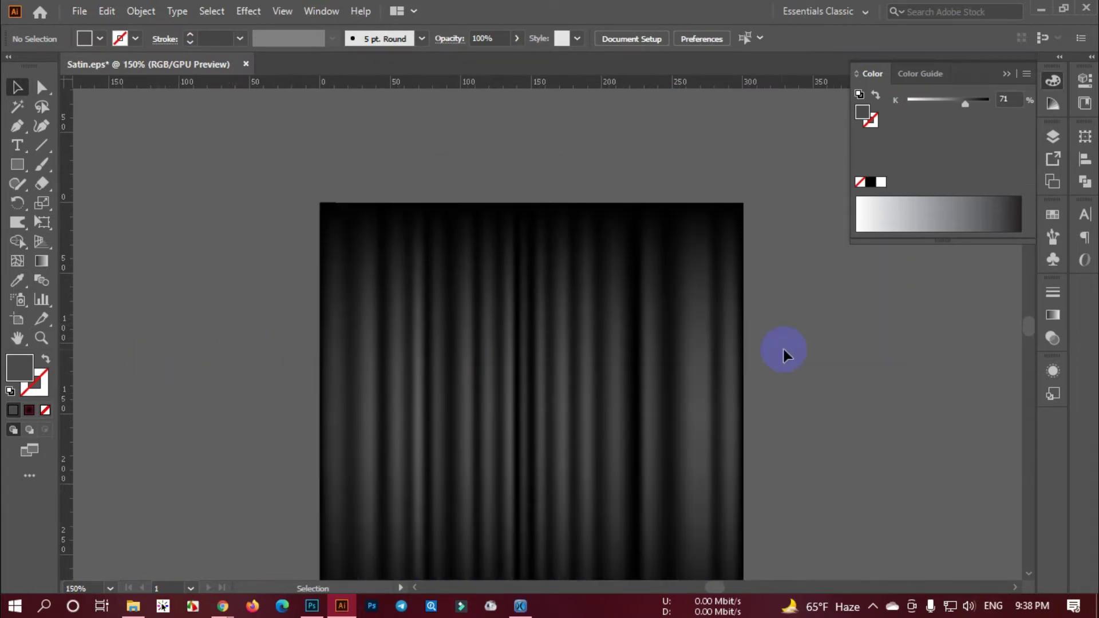
{"action": "left_click_drag", "start_coordinate": [811, 385], "coordinate": [788, 326]}
{"action": "left_click", "coordinate": [542, 326]}
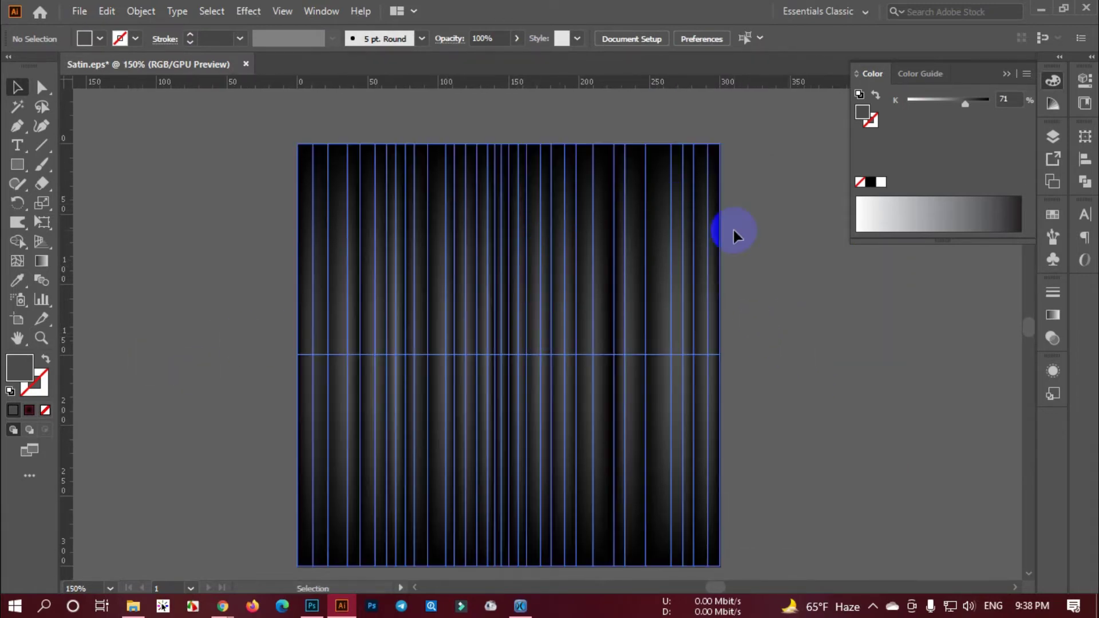
{"action": "left_click", "coordinate": [744, 244]}
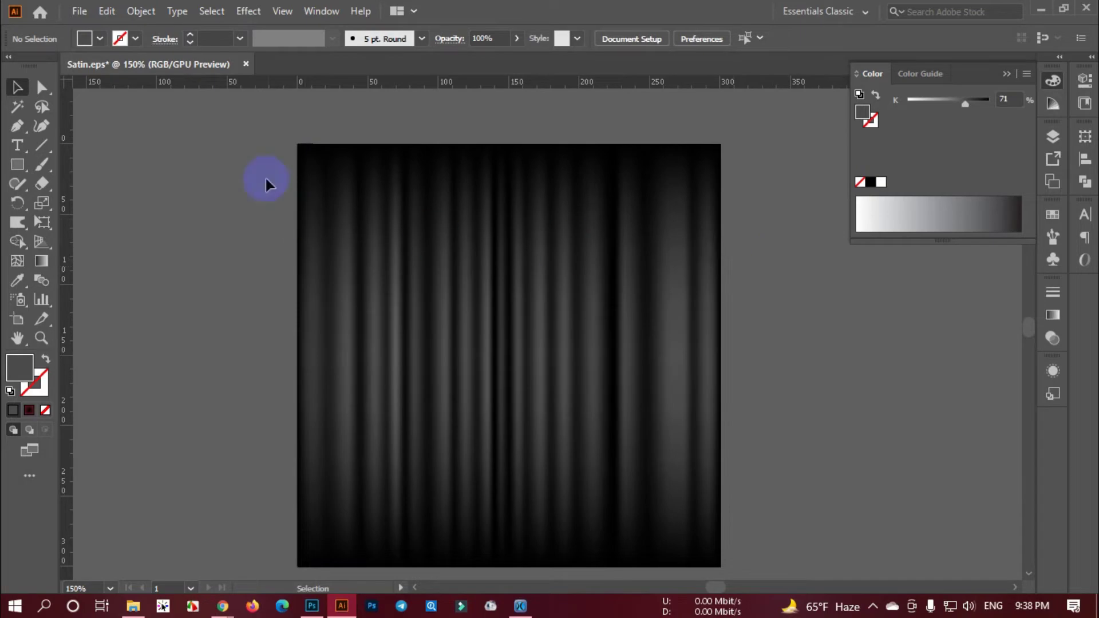
- Apply an envelope mesh with 1 row and 1 column to the whole gradient mesh square
{"action": "left_click_drag", "start_coordinate": [277, 155], "coordinate": [787, 338]}
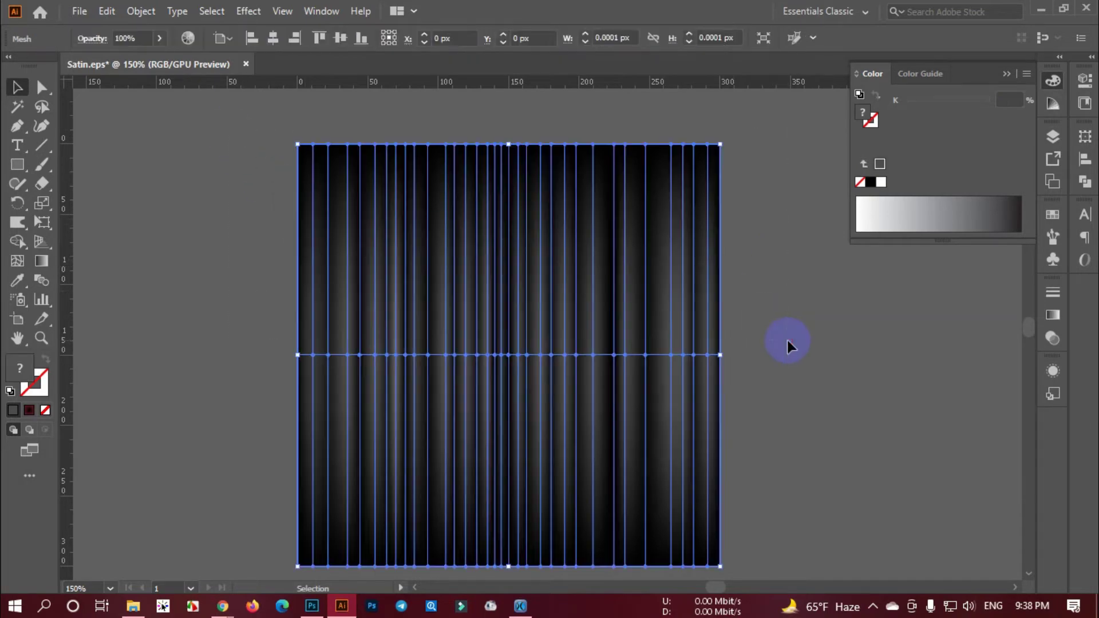
{"action": "left_click", "coordinate": [140, 11]}
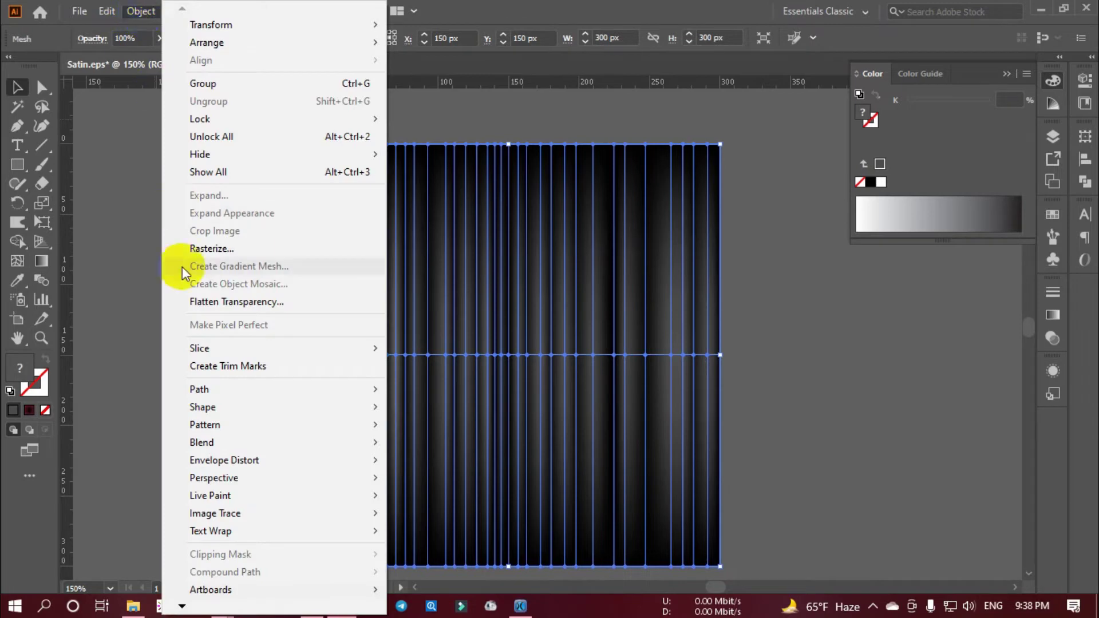
{"action": "mouse_move", "coordinate": [235, 467]}
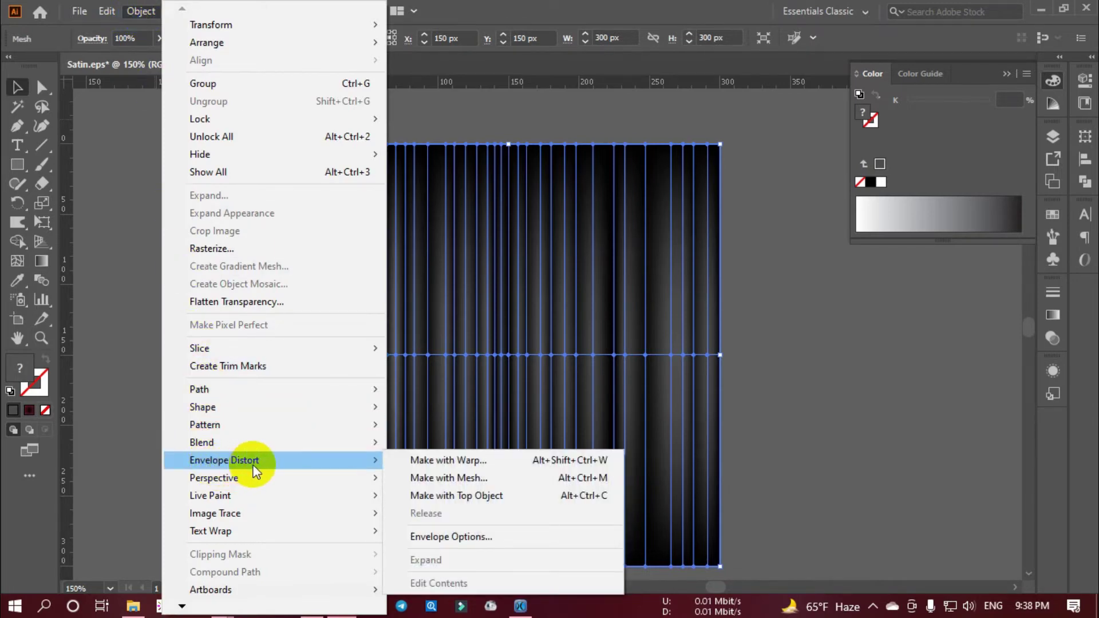
{"action": "left_click", "coordinate": [465, 480]}
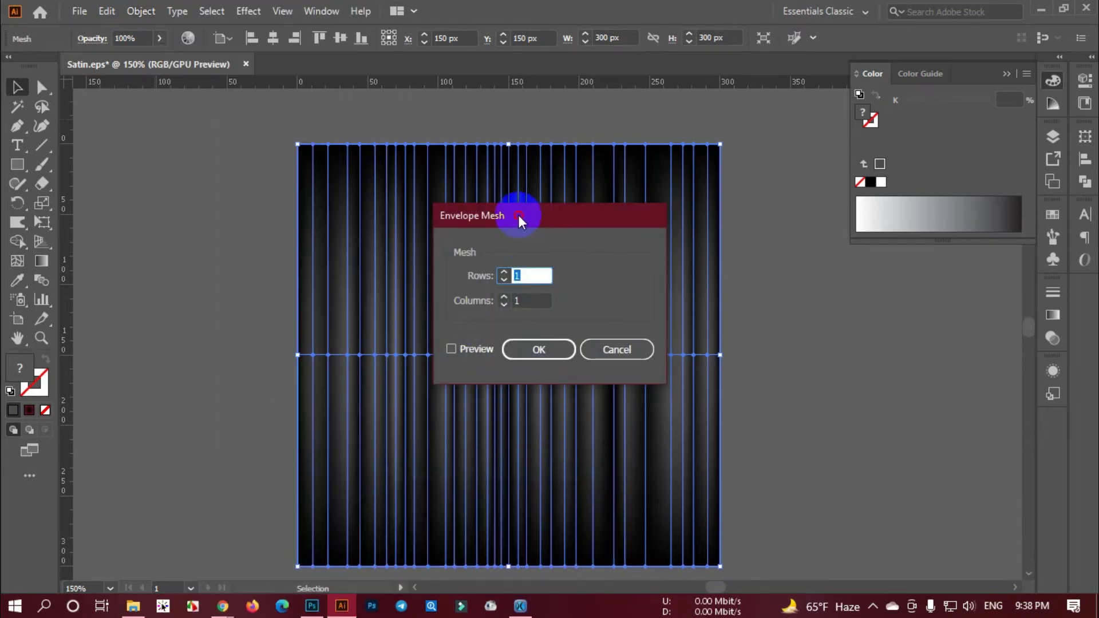
{"action": "left_click_drag", "start_coordinate": [518, 215], "coordinate": [571, 219]}
{"action": "left_click", "coordinate": [505, 353]}
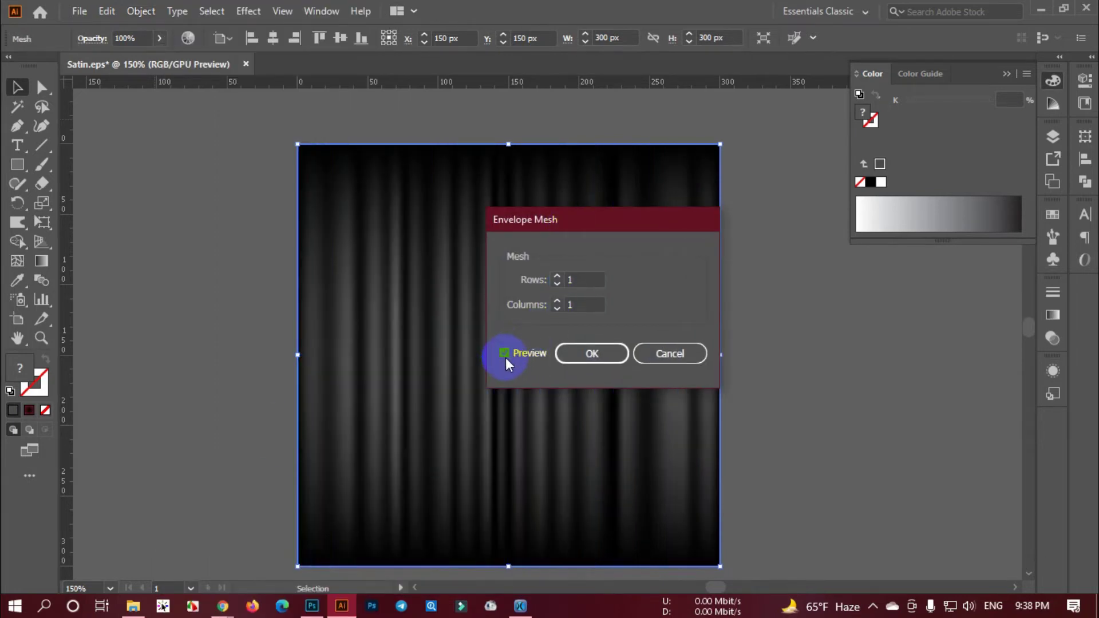
{"action": "left_click", "coordinate": [504, 353]}
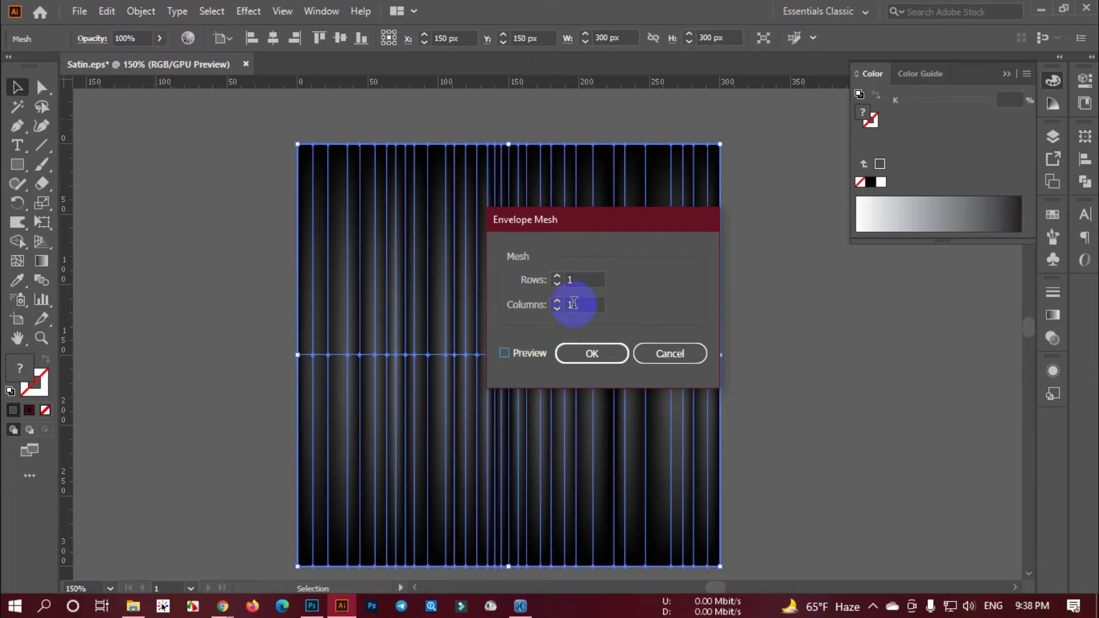
{"action": "left_click", "coordinate": [568, 279]}
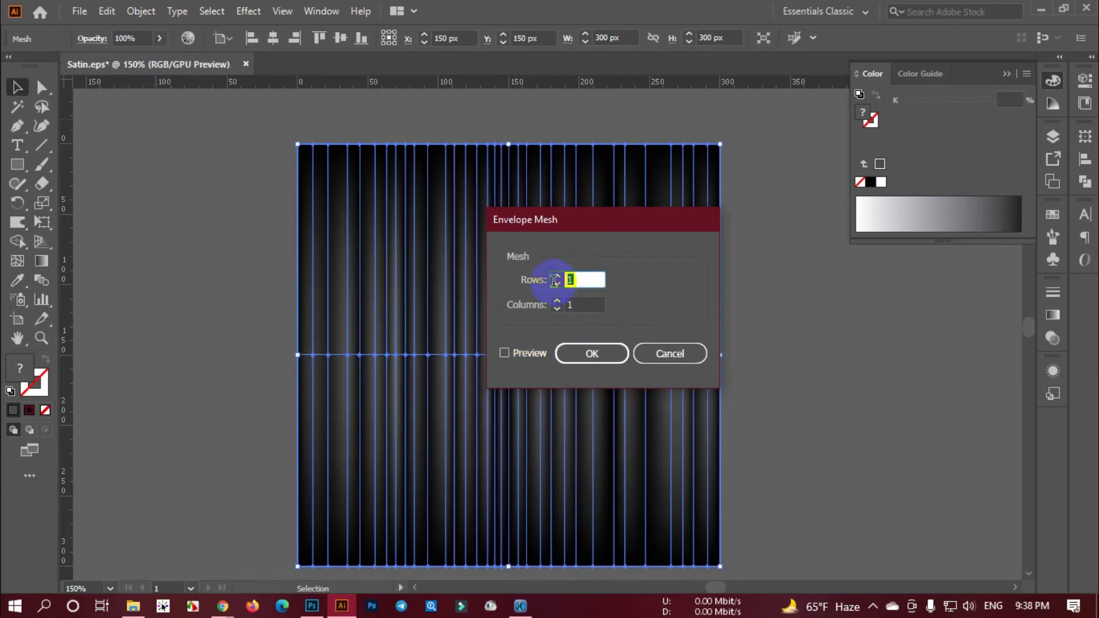
{"action": "left_click", "coordinate": [594, 307]}
{"action": "left_click", "coordinate": [592, 354]}
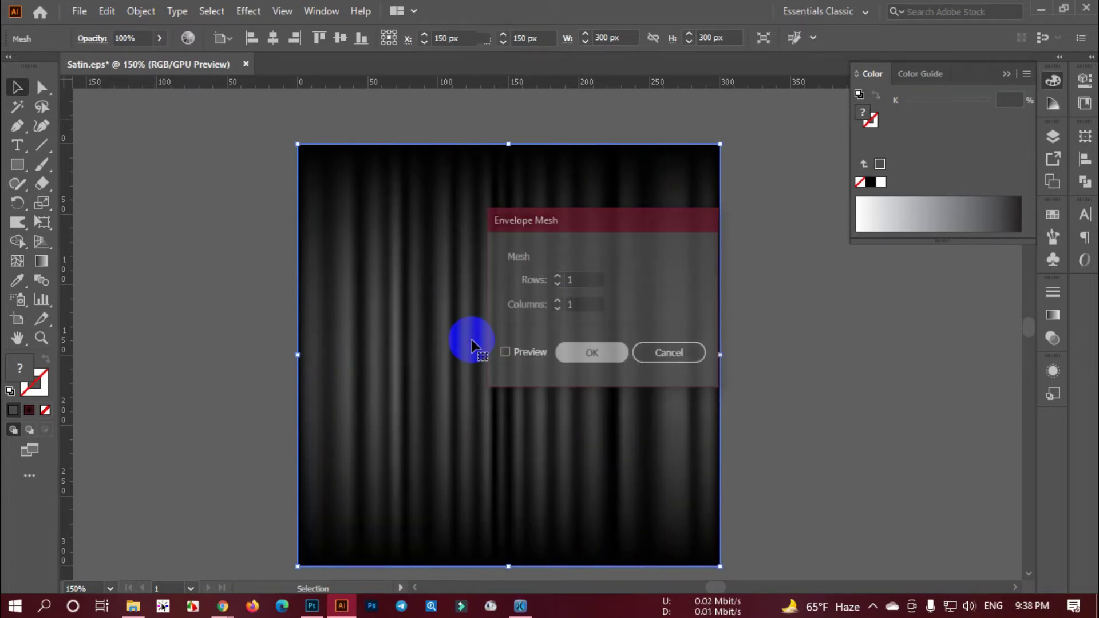
{"action": "left_click", "coordinate": [228, 130]}
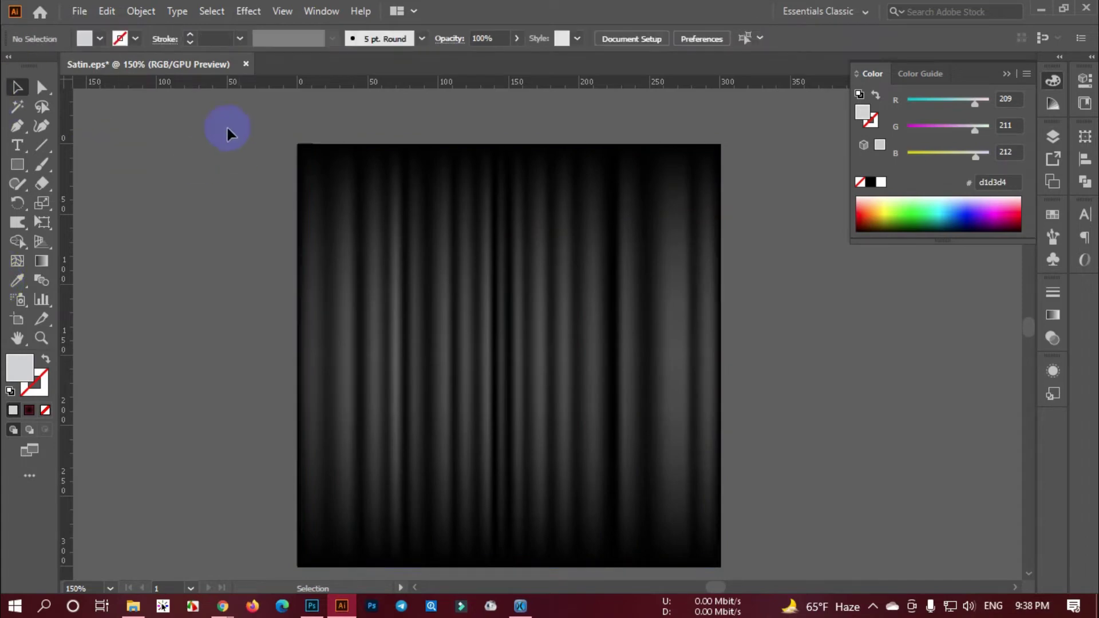
- Rotate the enveloped square 90° clockwise so its folds run horizontally
{"action": "left_click", "coordinate": [694, 263]}
{"action": "scroll", "coordinate": [729, 138], "scroll_direction": "down", "scroll_amount": 2}
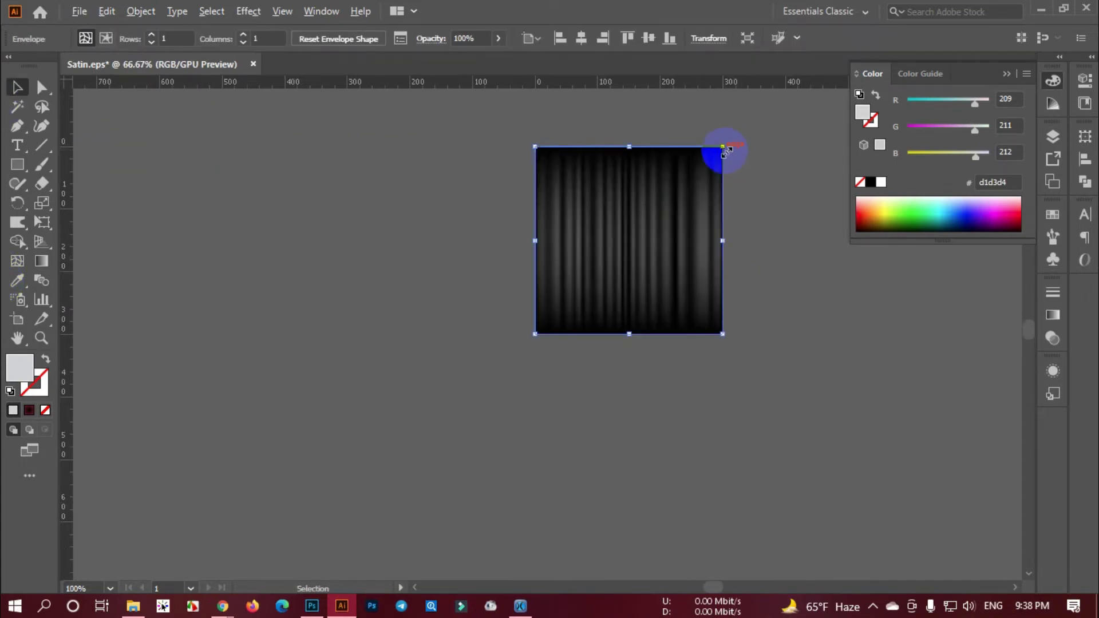
{"action": "left_click_drag", "start_coordinate": [731, 140], "coordinate": [729, 378]}
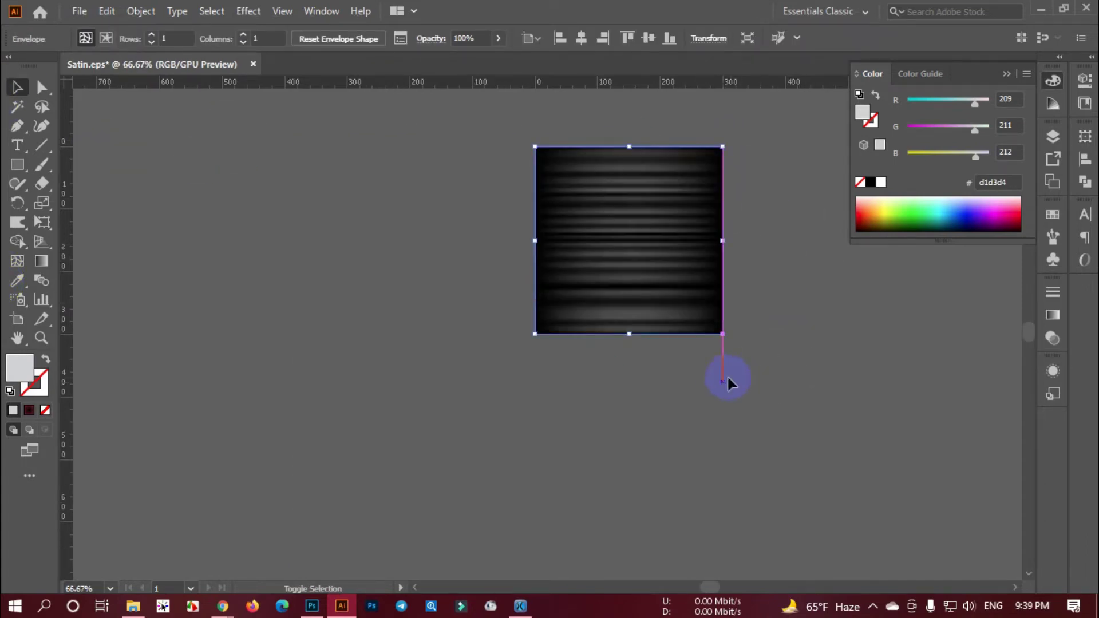
{"action": "scroll", "coordinate": [771, 214], "scroll_direction": "up", "scroll_amount": 2}
{"action": "left_click", "coordinate": [267, 128]}
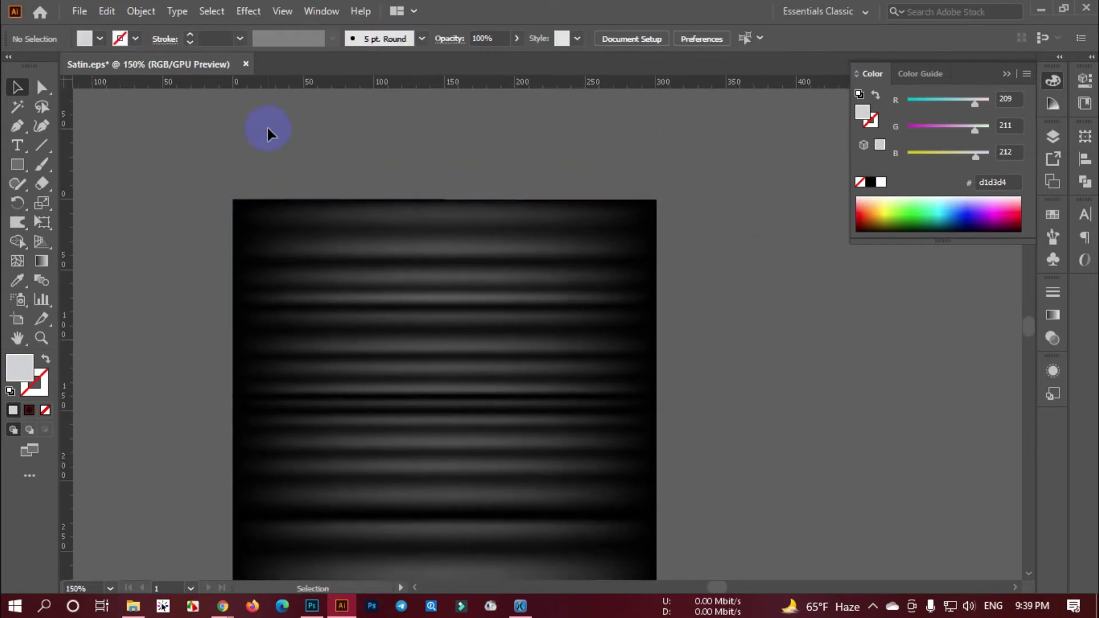
- Examine the horizontal folds of the rotated square at full size and up close
{"action": "key", "text": "ctrl+a"}
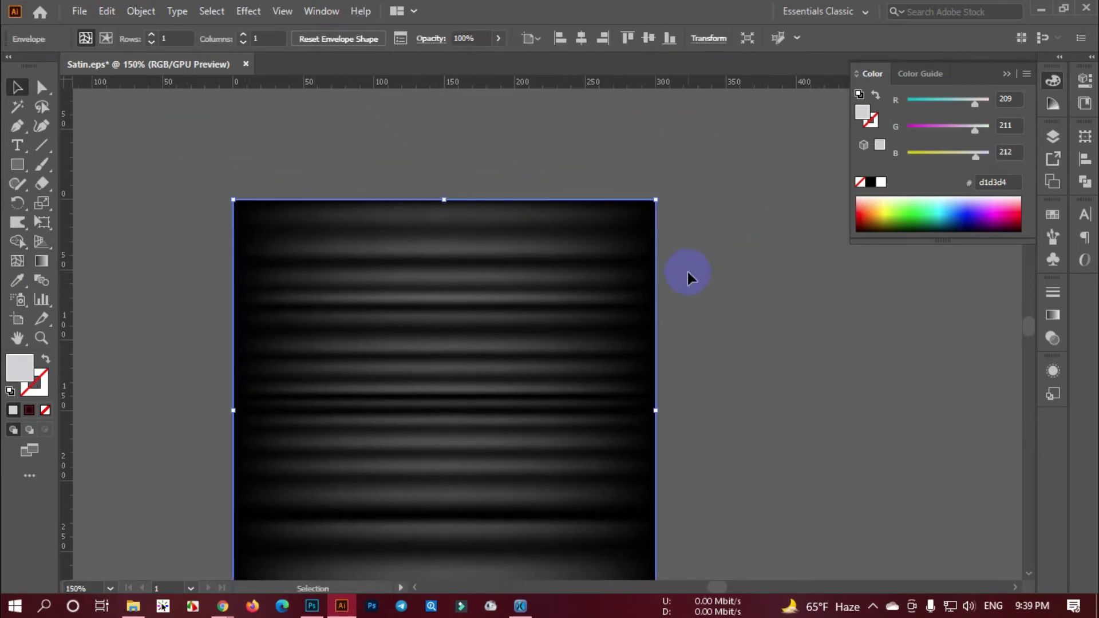
{"action": "scroll", "coordinate": [741, 298], "scroll_direction": "down", "scroll_amount": 1}
{"action": "left_click", "coordinate": [401, 202]}
{"action": "left_click_drag", "start_coordinate": [709, 283], "coordinate": [707, 285]}
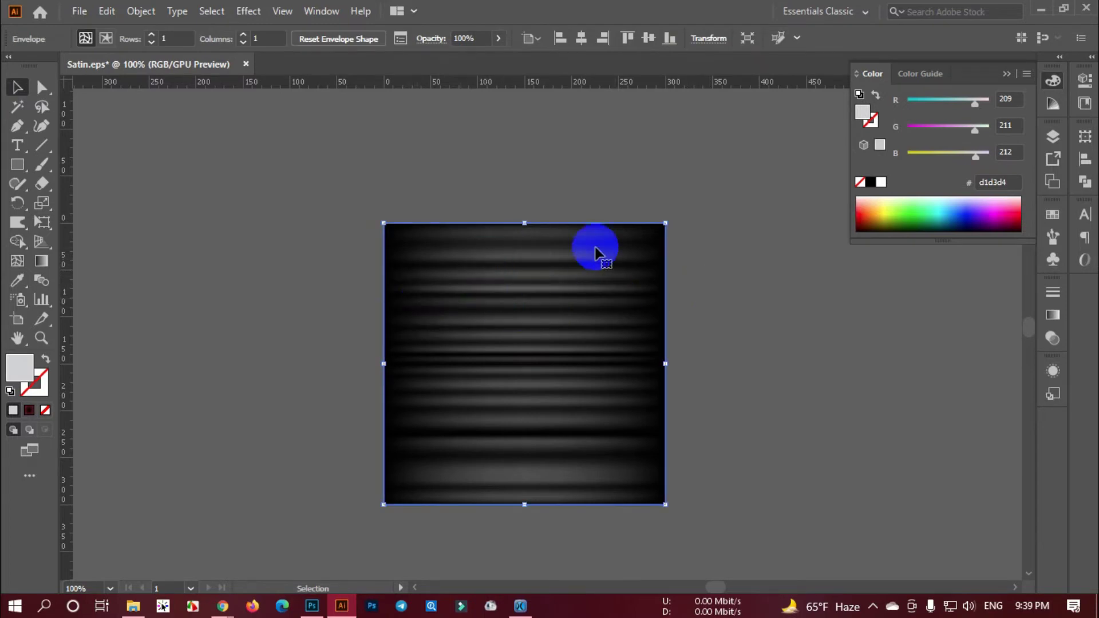
{"action": "scroll", "coordinate": [641, 256], "scroll_direction": "up", "scroll_amount": 1}
{"action": "scroll", "coordinate": [627, 249], "scroll_direction": "down", "scroll_amount": 1}
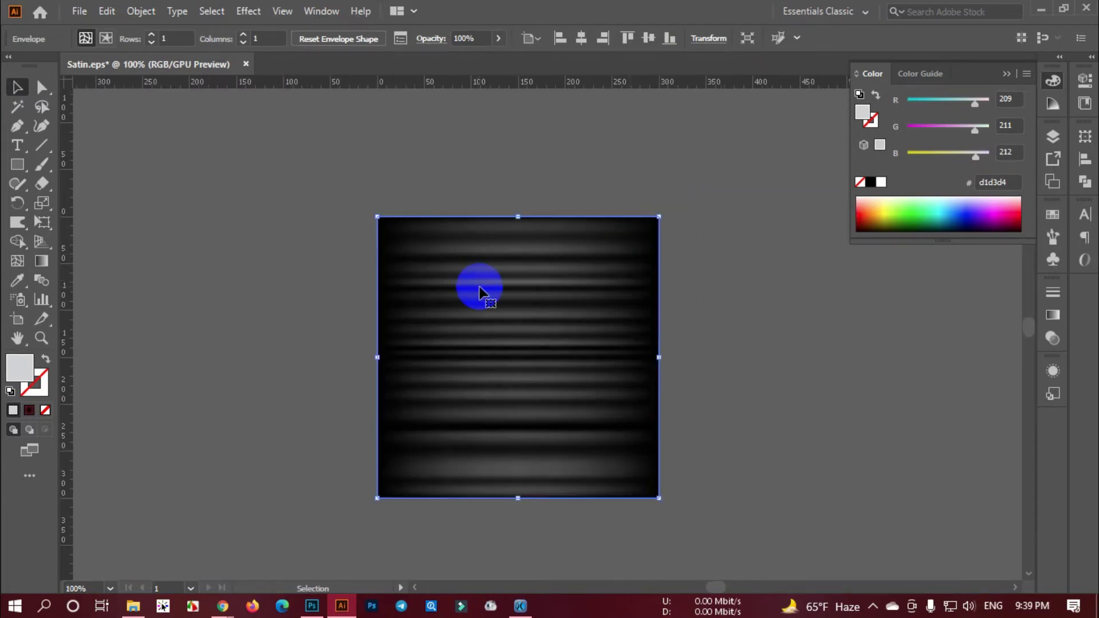
{"action": "scroll", "coordinate": [481, 290], "scroll_direction": "up", "scroll_amount": 1}
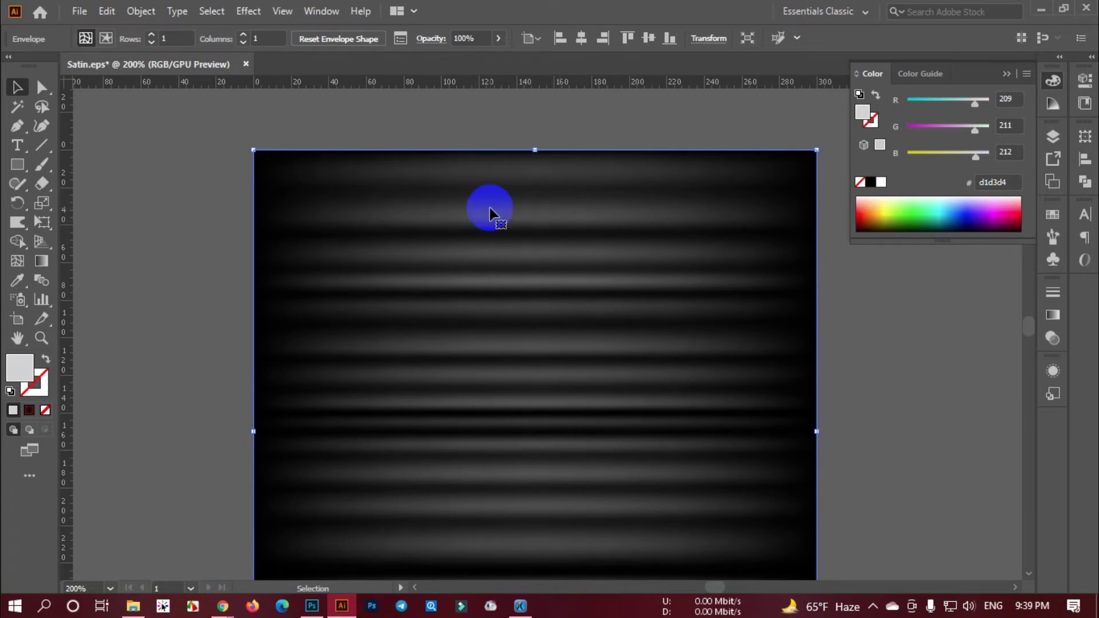
{"action": "left_click", "coordinate": [215, 175]}
{"action": "left_click", "coordinate": [287, 182]}
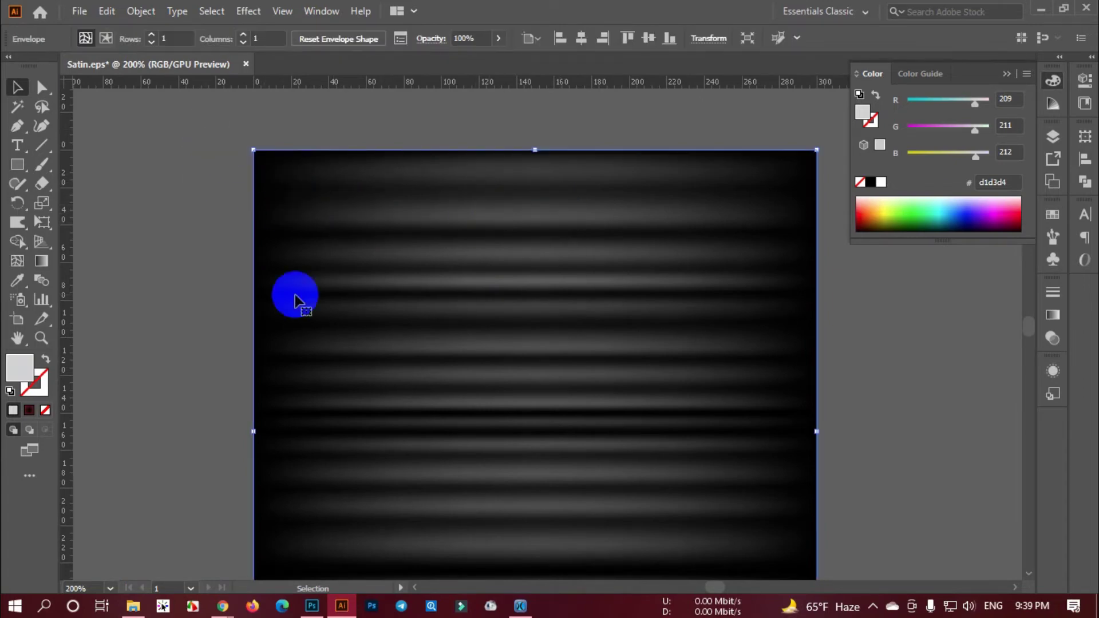
{"action": "scroll", "coordinate": [307, 340], "scroll_direction": "down", "scroll_amount": 1}
{"action": "left_click", "coordinate": [709, 315]}
{"action": "left_click", "coordinate": [481, 321]}
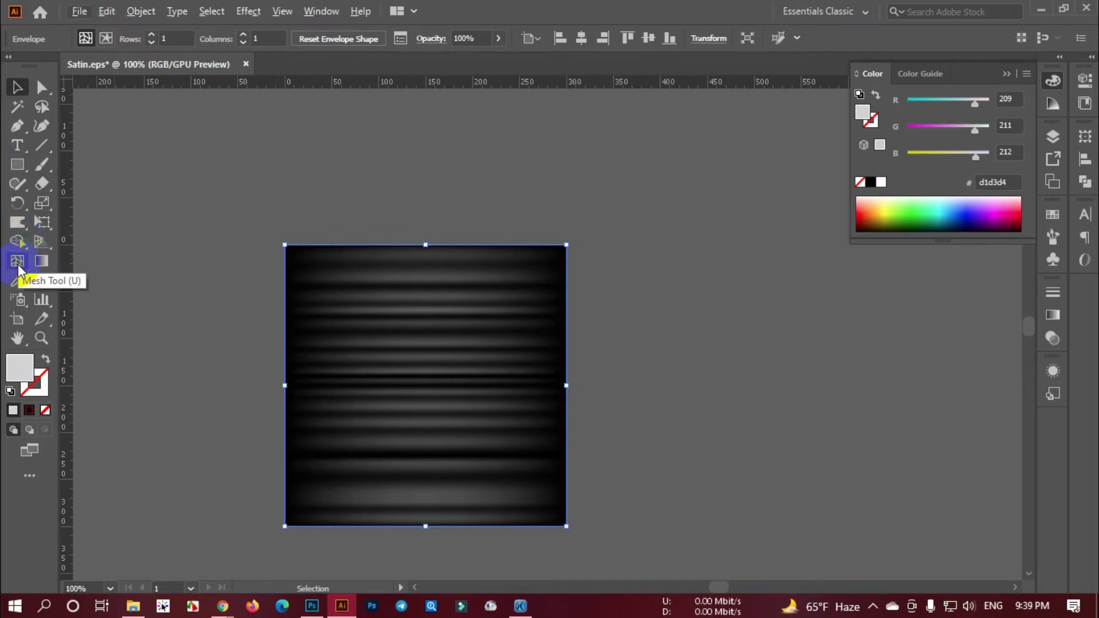
- Add eight horizontal envelope mesh lines along the square's left edge, roughly 30 px apart, from about Y 31 px to 270 px
{"action": "left_click", "coordinate": [18, 261]}
{"action": "scroll", "coordinate": [280, 295], "scroll_direction": "up", "scroll_amount": 3}
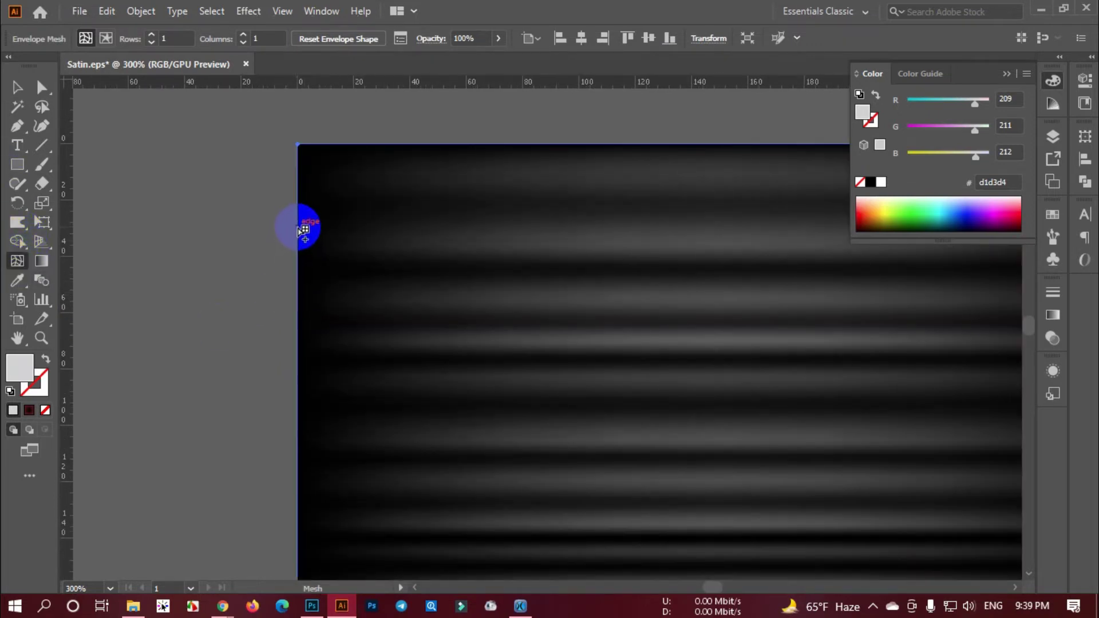
{"action": "scroll", "coordinate": [299, 231], "scroll_direction": "down", "scroll_amount": 2}
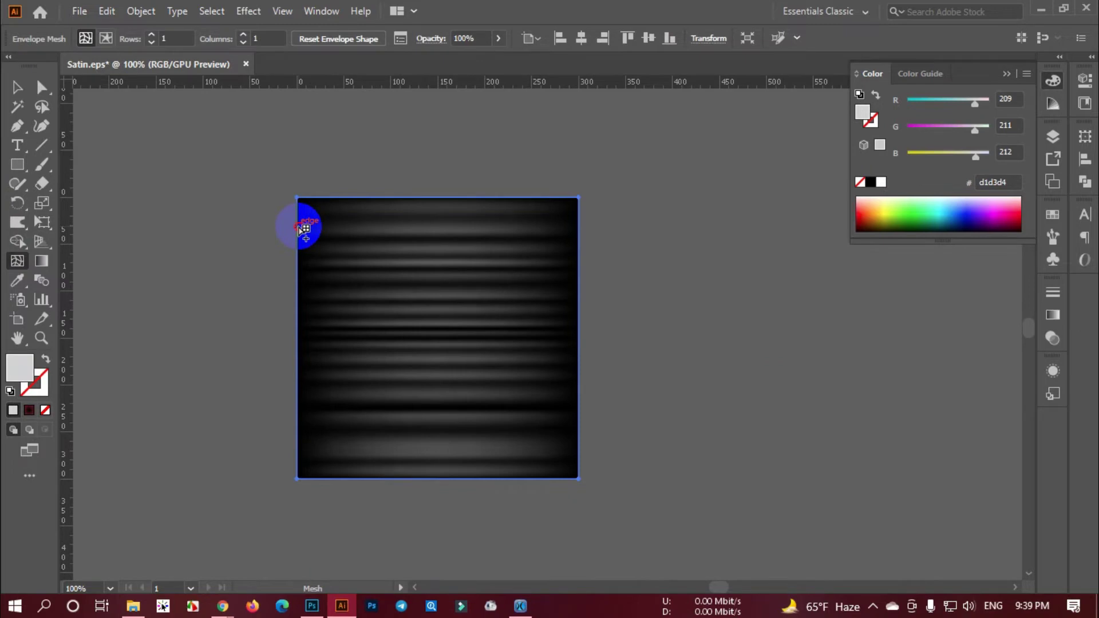
{"action": "left_click", "coordinate": [298, 227]}
{"action": "left_click", "coordinate": [298, 261]}
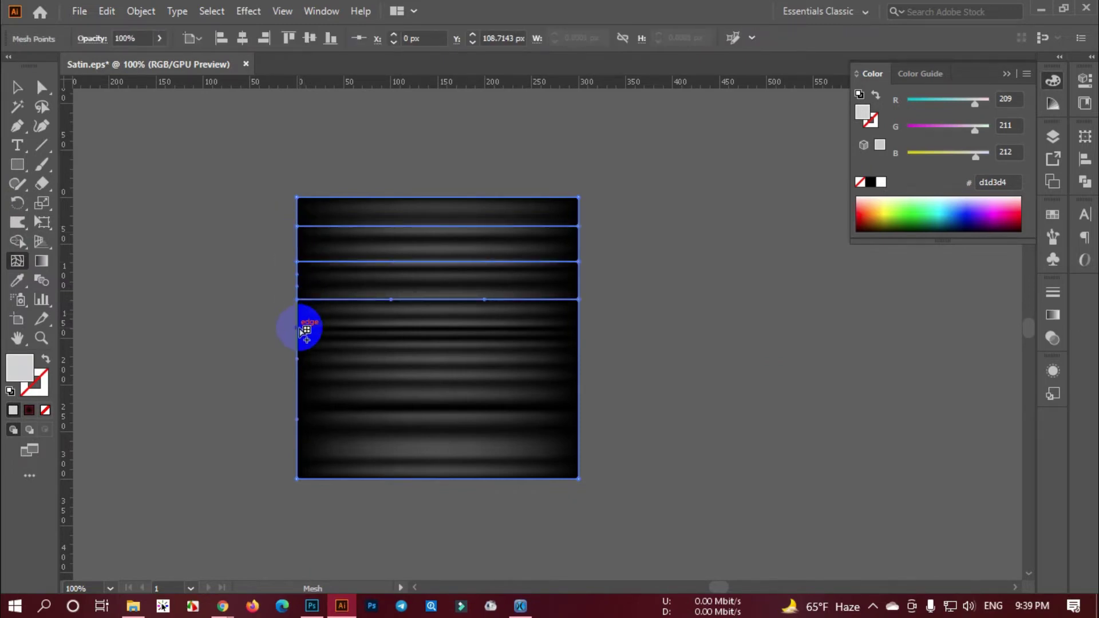
{"action": "left_click", "coordinate": [299, 328]}
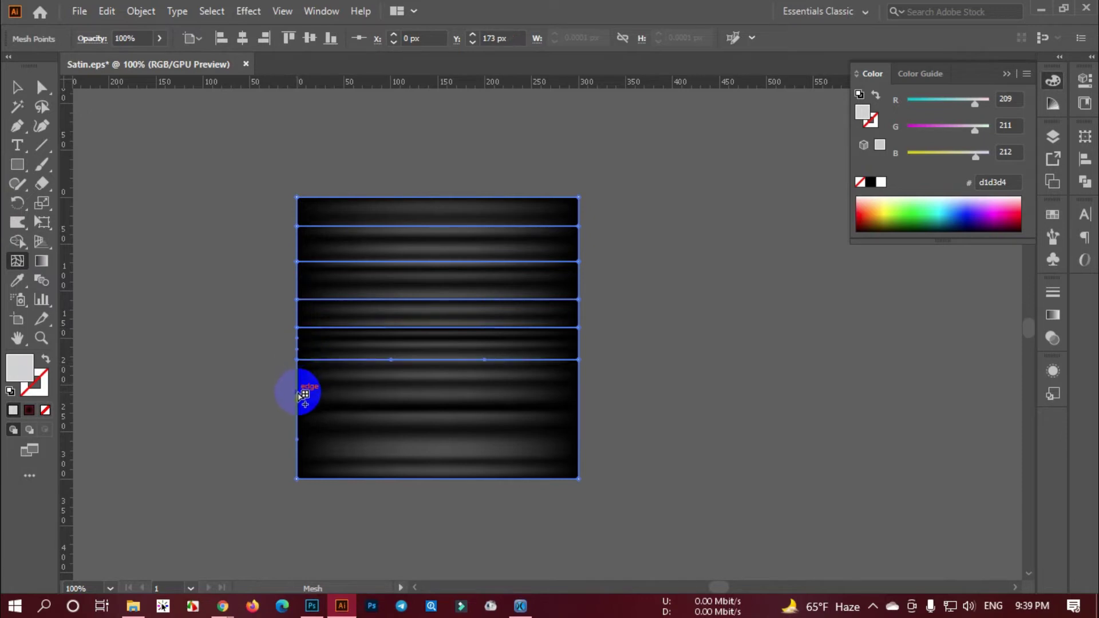
{"action": "left_click", "coordinate": [298, 425]}
{"action": "left_click", "coordinate": [298, 450]}
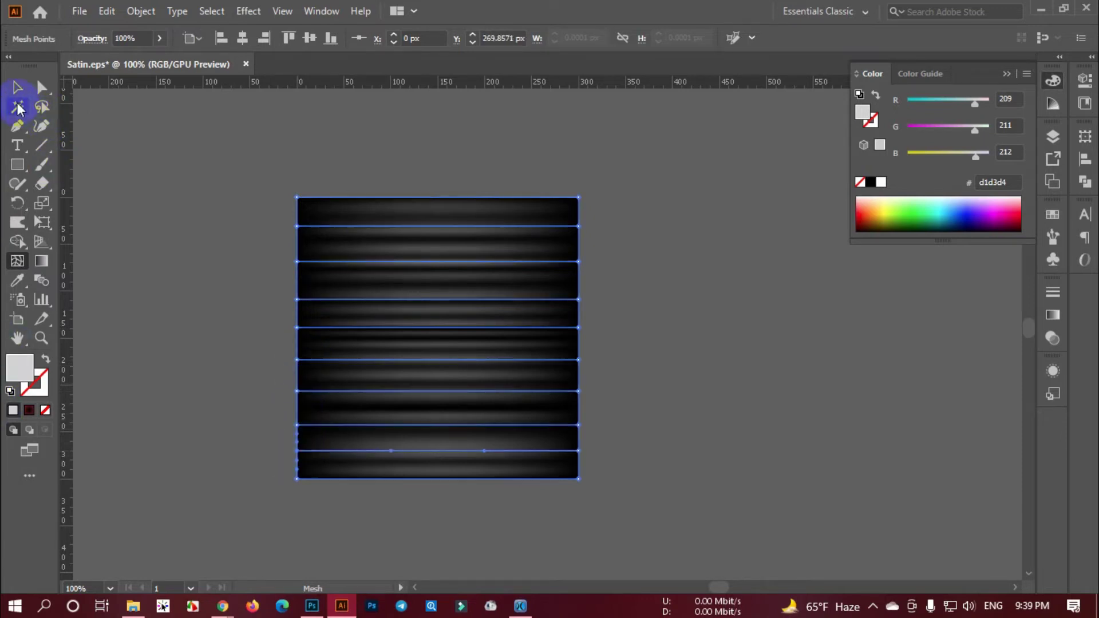
{"action": "left_click", "coordinate": [172, 159]}
{"action": "left_click", "coordinate": [503, 361]}
{"action": "left_click", "coordinate": [581, 335]}
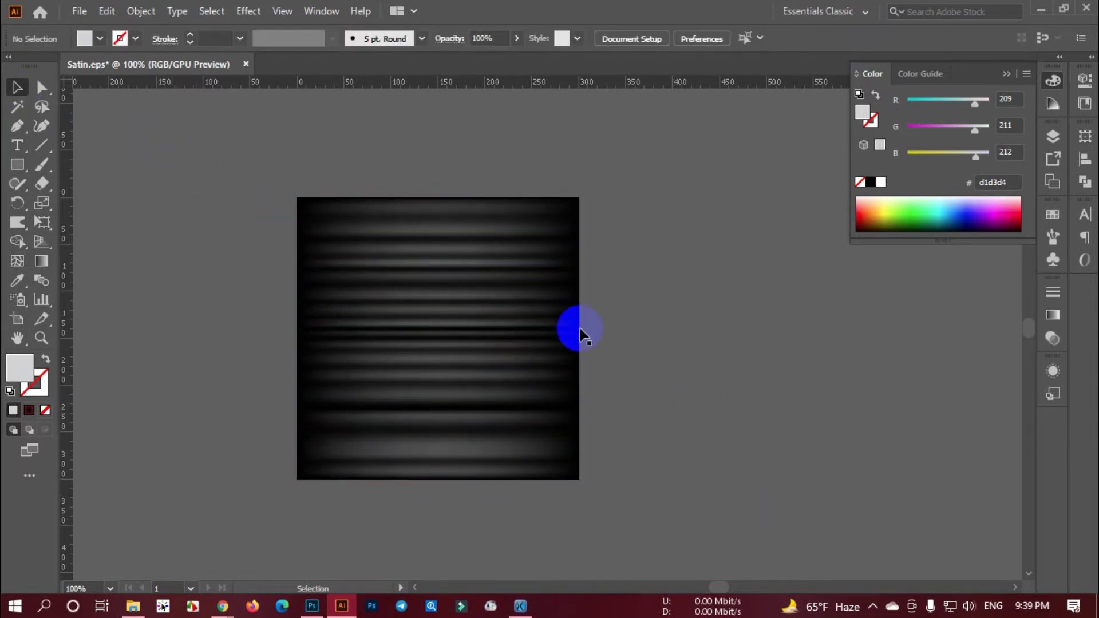
{"action": "left_click_drag", "start_coordinate": [639, 241], "coordinate": [640, 243]}
{"action": "left_click", "coordinate": [99, 131]}
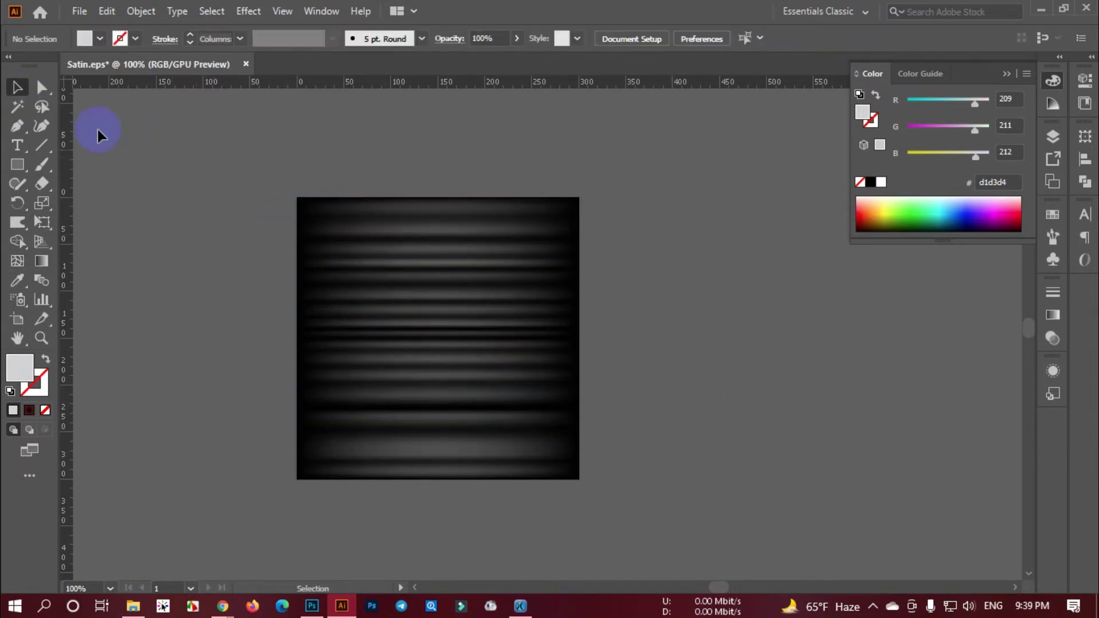
- Bend the envelope mesh line at Y 30.7 px into an S-curve, pulling its left handle down and its right handle up past the square's top edge
{"action": "left_click", "coordinate": [40, 90]}
{"action": "scroll", "coordinate": [298, 177], "scroll_direction": "up", "scroll_amount": 2}
{"action": "left_click", "coordinate": [375, 230]}
{"action": "scroll", "coordinate": [375, 231], "scroll_direction": "down", "scroll_amount": 2}
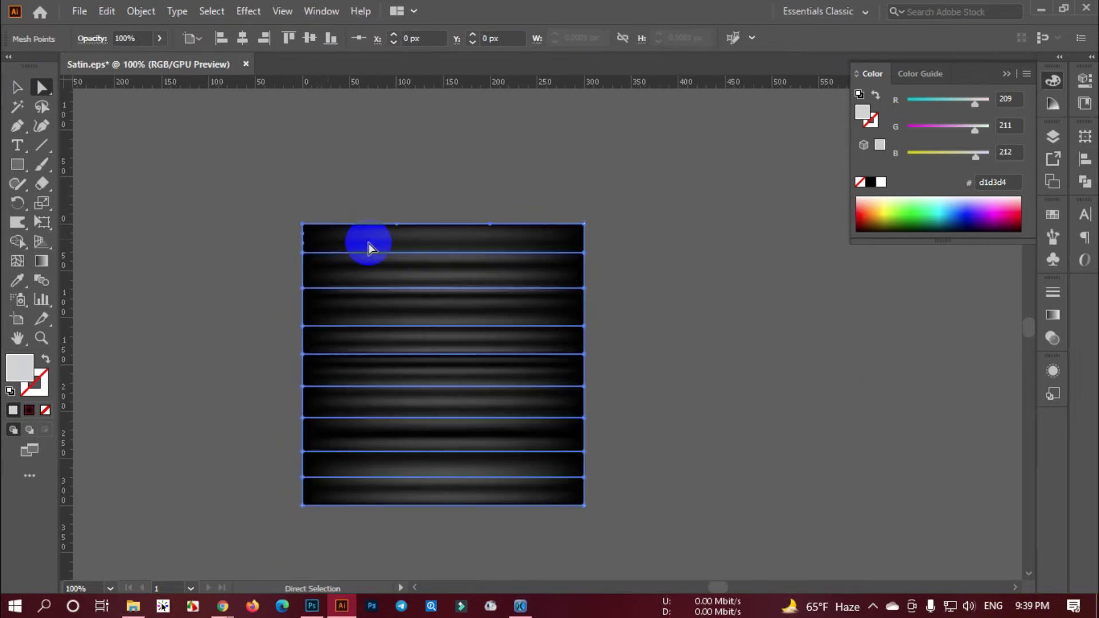
{"action": "left_click", "coordinate": [369, 242]}
{"action": "left_click", "coordinate": [322, 263]}
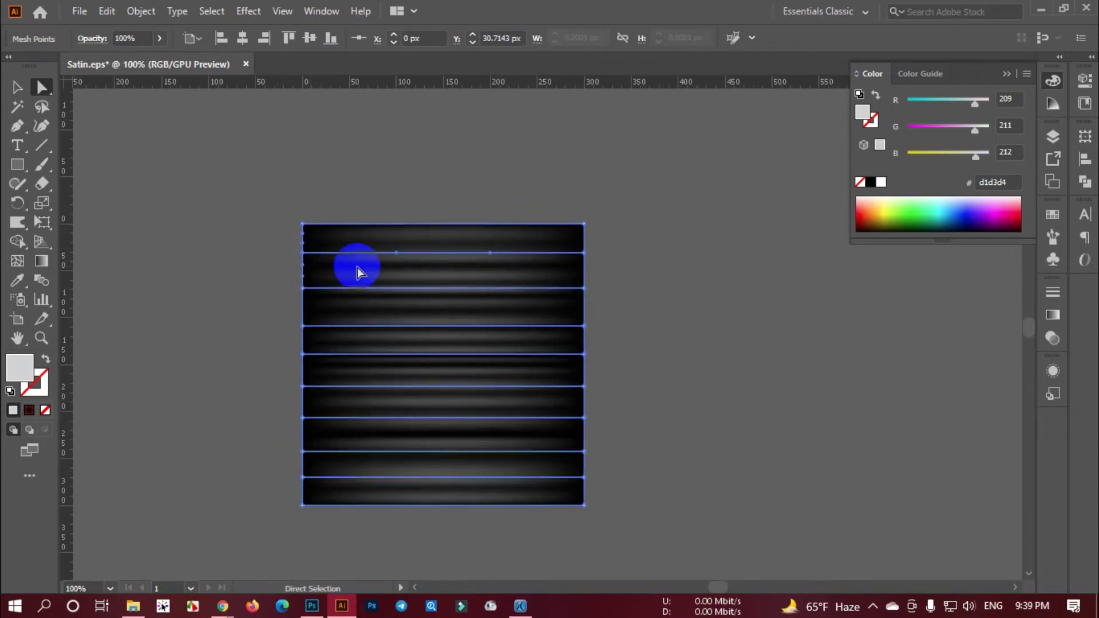
{"action": "scroll", "coordinate": [378, 264], "scroll_direction": "up", "scroll_amount": 2}
{"action": "mouse_move", "coordinate": [397, 243]}
{"action": "left_mouse_down"}
{"action": "mouse_move", "coordinate": [397, 317]}
{"action": "mouse_move", "coordinate": [415, 342]}
{"action": "left_mouse_up"}
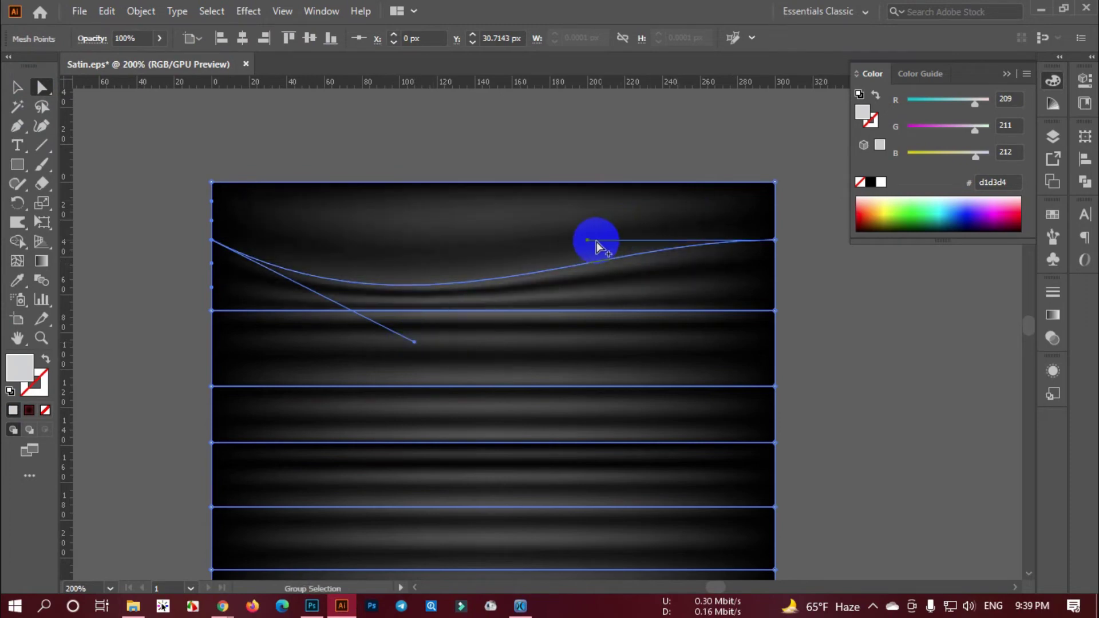
{"action": "left_click_drag", "start_coordinate": [590, 241], "coordinate": [619, 159]}
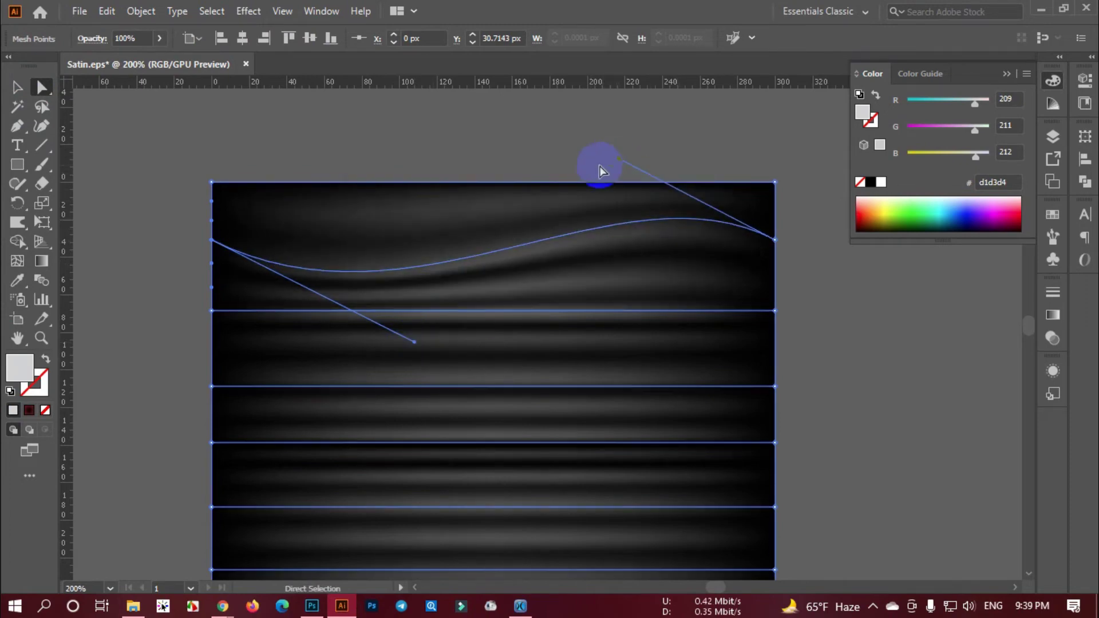
{"action": "scroll", "coordinate": [545, 192], "scroll_direction": "down", "scroll_amount": 1}
{"action": "scroll", "coordinate": [554, 211], "scroll_direction": "down", "scroll_amount": 1}
{"action": "scroll", "coordinate": [587, 182], "scroll_direction": "up", "scroll_amount": 2}
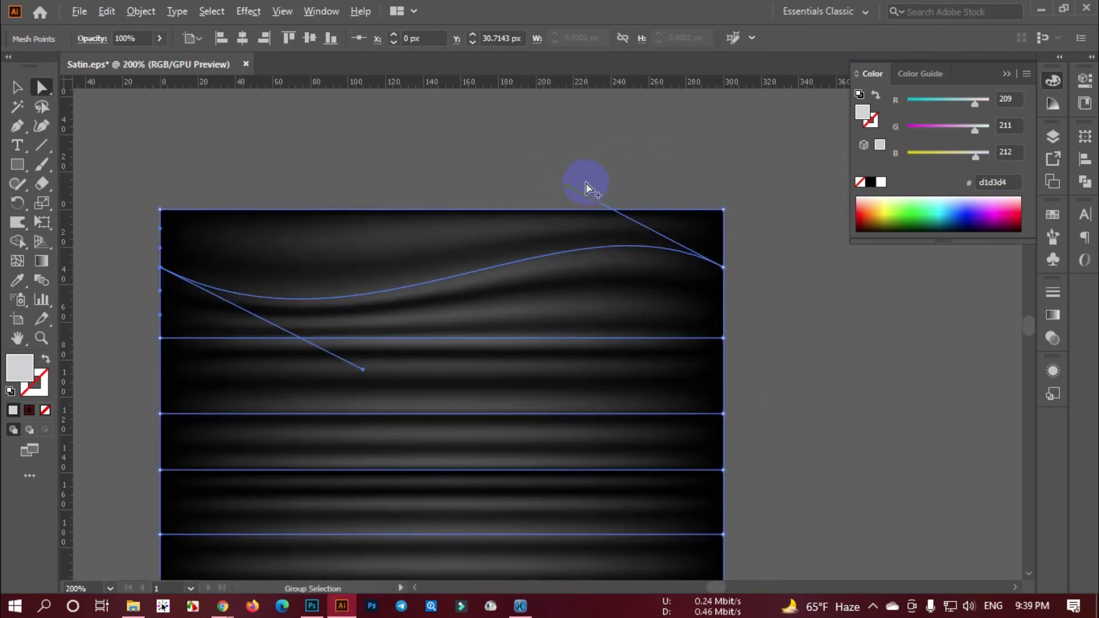
- Strengthen the S-curve of the envelope mesh line at Y 30.7 px by pulling its left handle lower and its right handle higher
{"action": "left_click", "coordinate": [579, 166]}
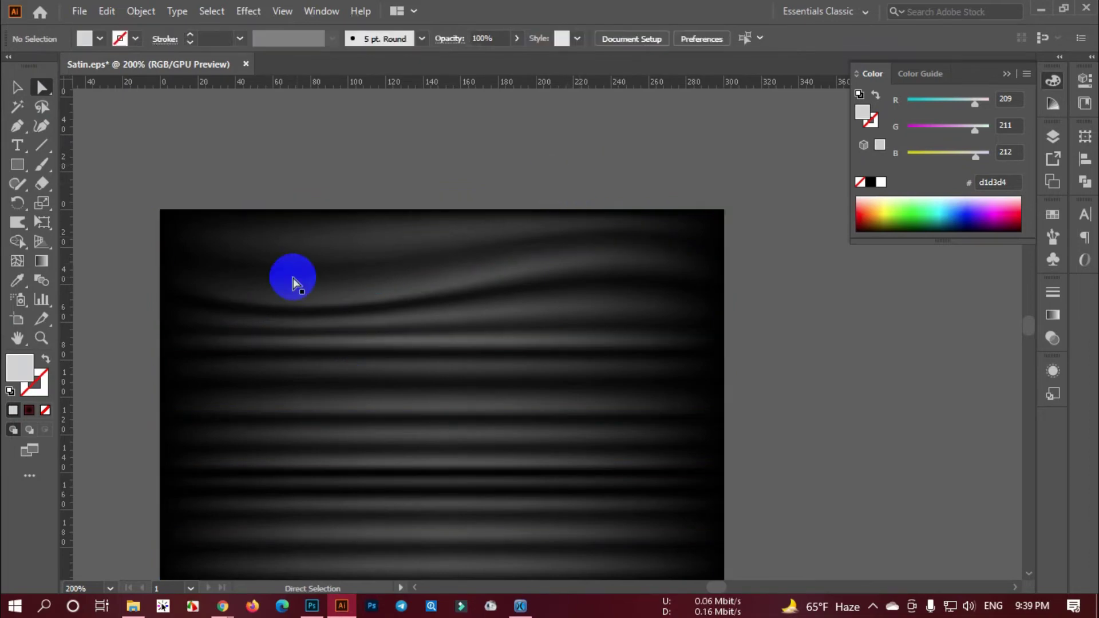
{"action": "left_click_drag", "start_coordinate": [158, 282], "coordinate": [170, 288]}
{"action": "left_click_drag", "start_coordinate": [137, 254], "coordinate": [177, 288]}
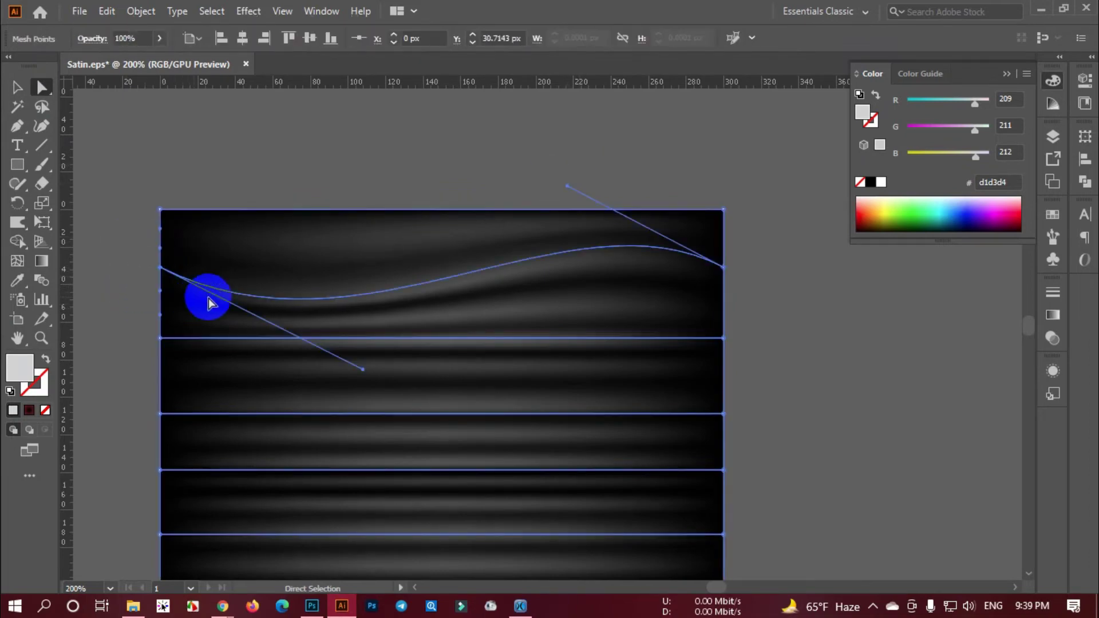
{"action": "left_click_drag", "start_coordinate": [360, 373], "coordinate": [369, 386]}
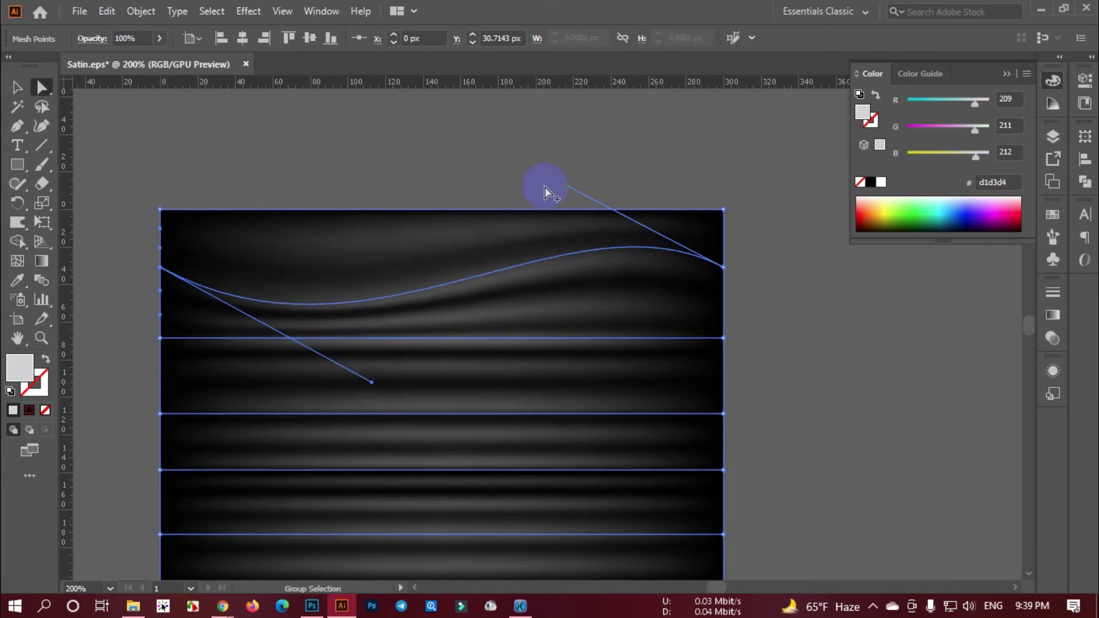
{"action": "left_click_drag", "start_coordinate": [566, 183], "coordinate": [546, 174]}
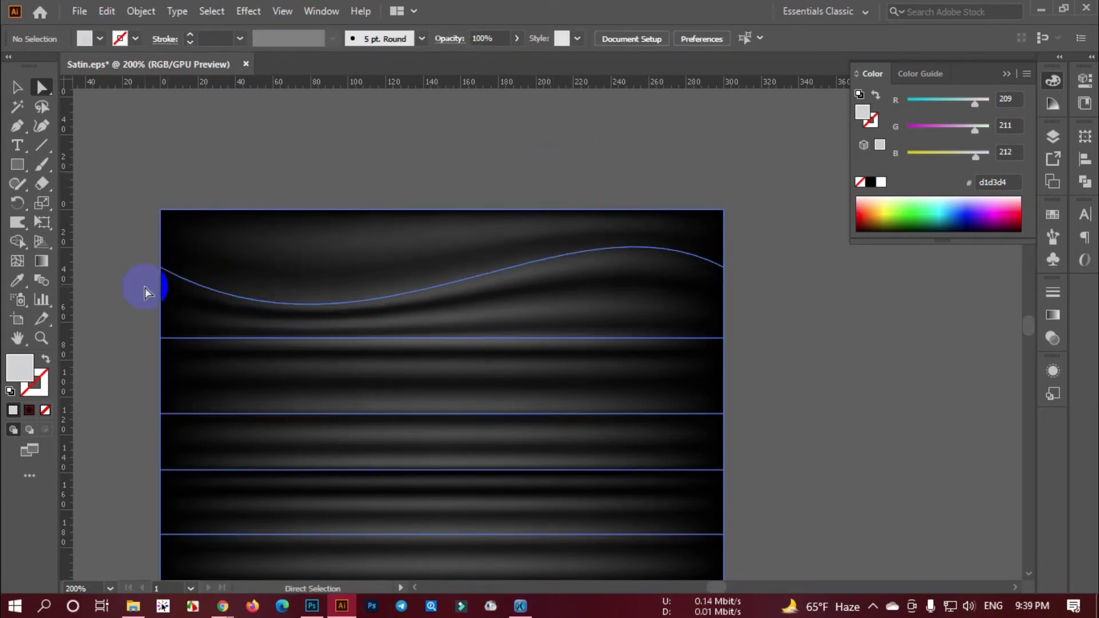
{"action": "left_click_drag", "start_coordinate": [147, 252], "coordinate": [195, 287]}
{"action": "left_click_drag", "start_coordinate": [568, 188], "coordinate": [579, 157]}
{"action": "scroll", "coordinate": [579, 157], "scroll_direction": "down", "scroll_amount": 2}
{"action": "left_click_drag", "start_coordinate": [714, 260], "coordinate": [688, 286]}
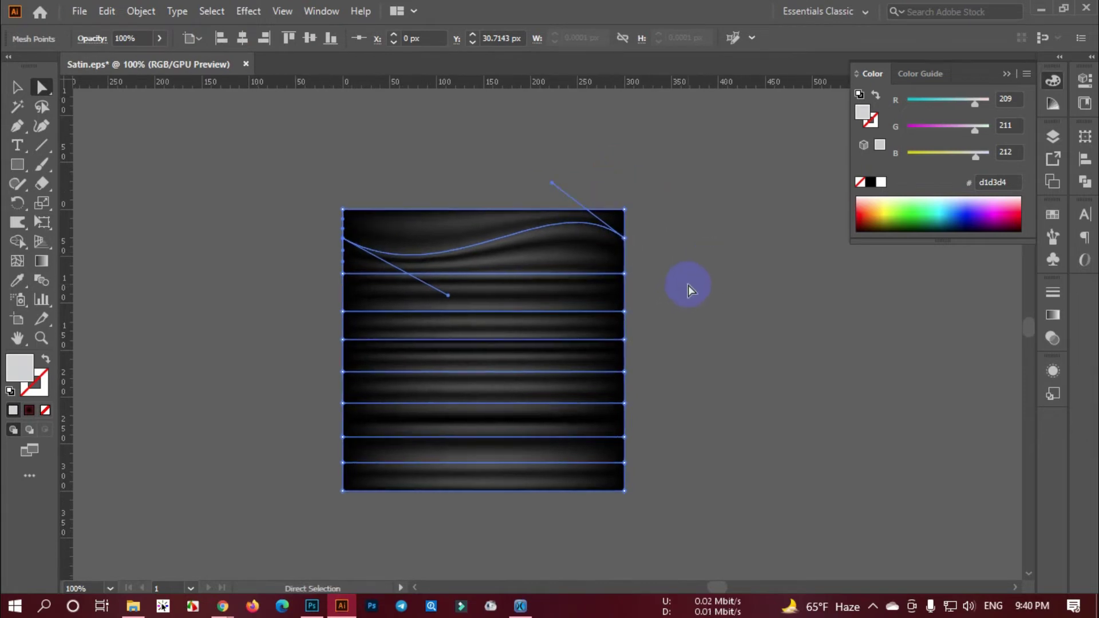
- Bend the mesh line at Y 68.4 px the opposite way, pulling its right handle down and its left handle up
{"action": "scroll", "coordinate": [446, 304], "scroll_direction": "up", "scroll_amount": 1}
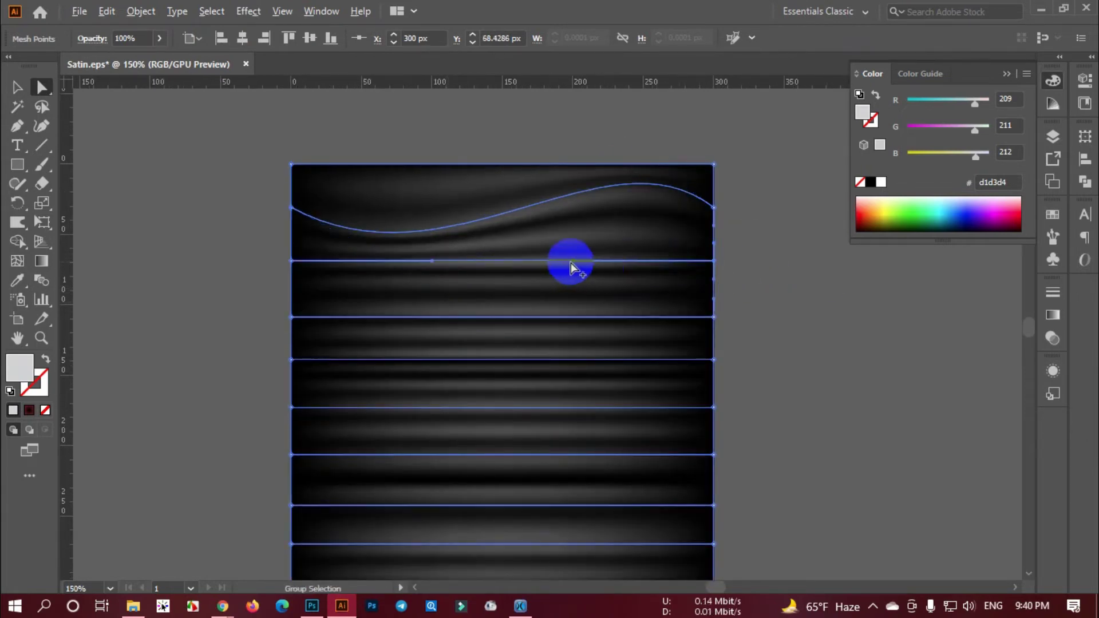
{"action": "left_click_drag", "start_coordinate": [571, 263], "coordinate": [663, 352]}
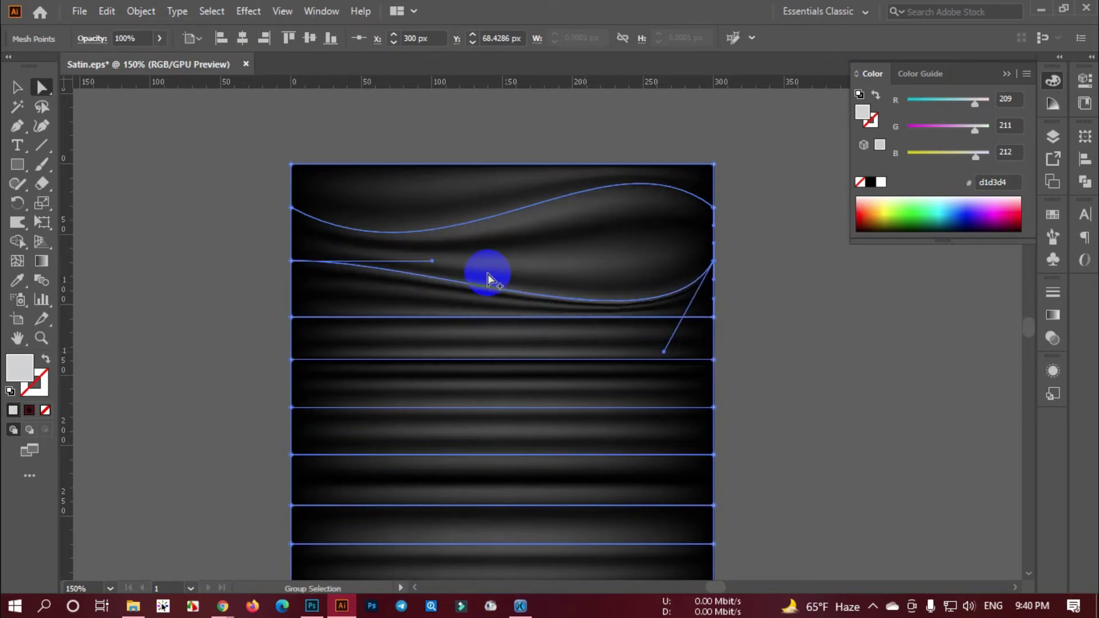
{"action": "left_click_drag", "start_coordinate": [425, 264], "coordinate": [456, 222]}
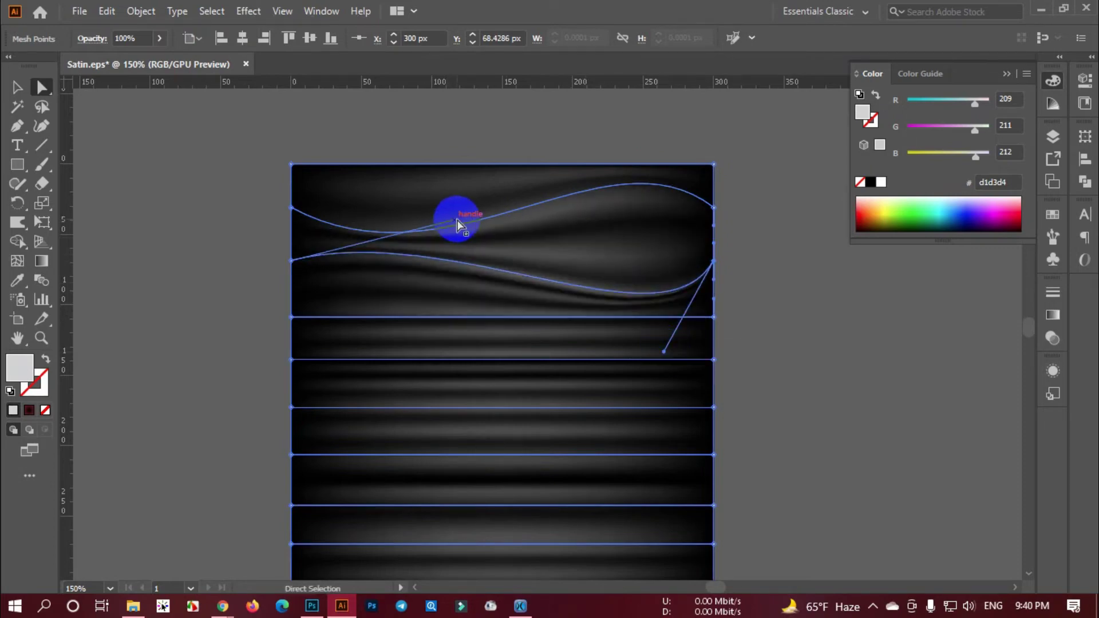
{"action": "scroll", "coordinate": [456, 222], "scroll_direction": "down", "scroll_amount": 1}
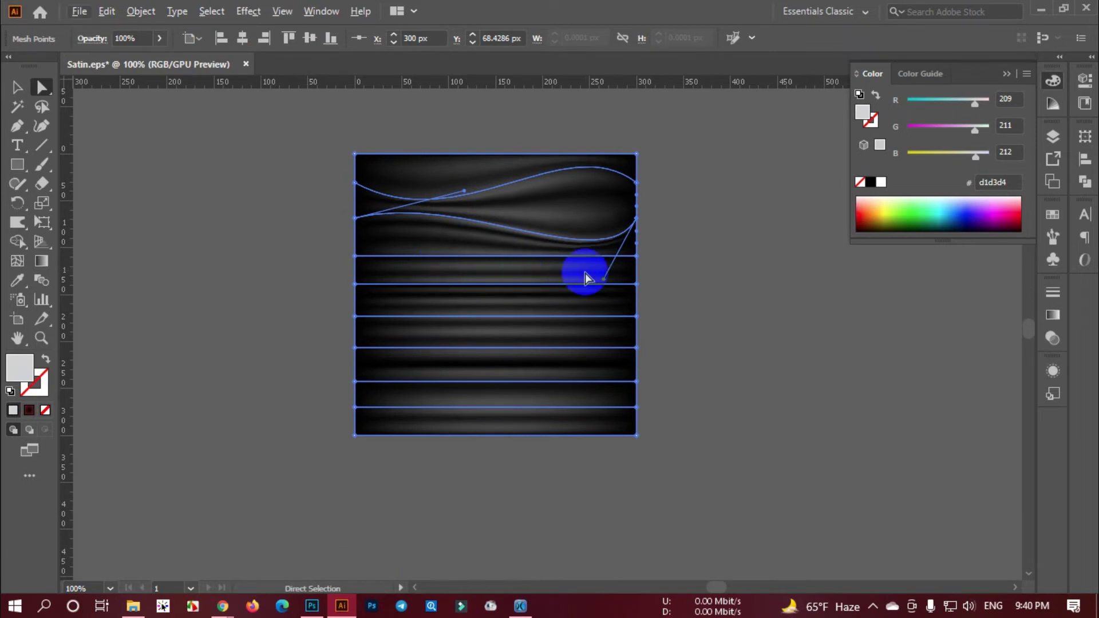
- Bend the mesh line at Y 108.7 px into an S-curve, with its left handle pulled down and its right handle raised
{"action": "scroll", "coordinate": [420, 287], "scroll_direction": "up", "scroll_amount": 1}
{"action": "scroll", "coordinate": [420, 287], "scroll_direction": "up", "scroll_amount": 1}
{"action": "left_click", "coordinate": [289, 224]}
{"action": "scroll", "coordinate": [382, 249], "scroll_direction": "down", "scroll_amount": 1}
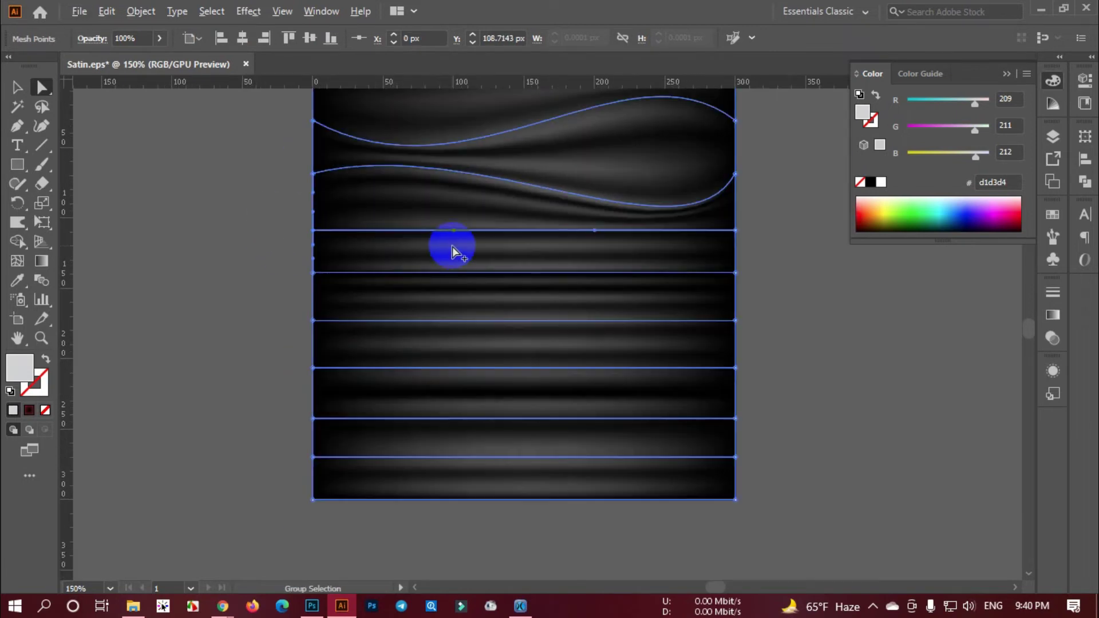
{"action": "left_click_drag", "start_coordinate": [454, 233], "coordinate": [547, 284]}
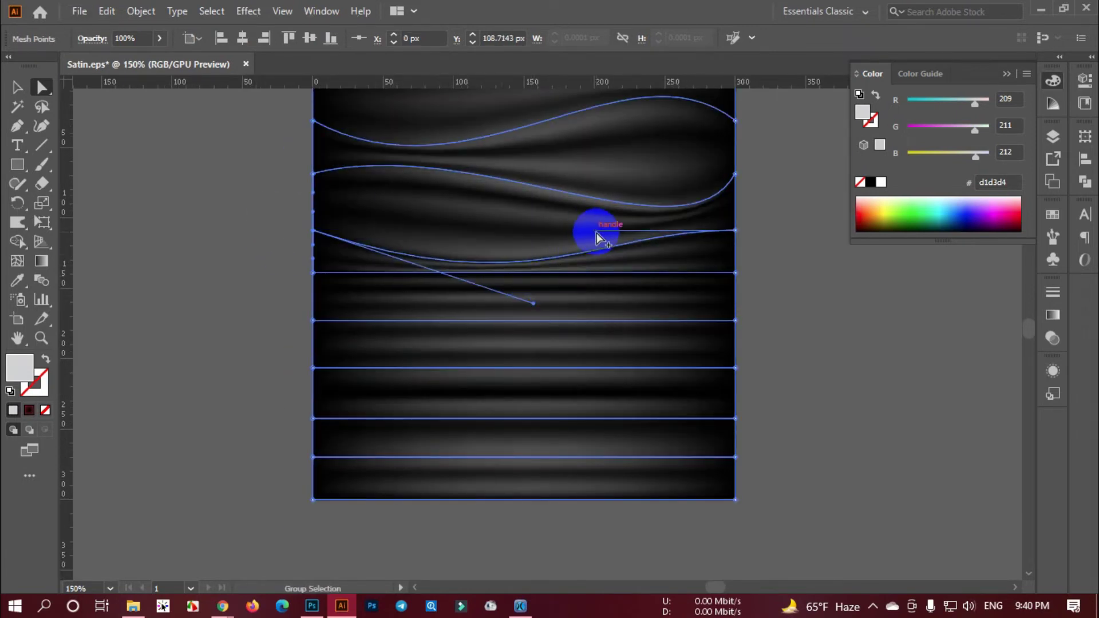
{"action": "left_click_drag", "start_coordinate": [596, 232], "coordinate": [589, 205]}
{"action": "key", "text": "ctrl+z"}
{"action": "left_click_drag", "start_coordinate": [749, 220], "coordinate": [710, 242]}
{"action": "left_click_drag", "start_coordinate": [597, 232], "coordinate": [551, 194]}
- Curve the mesh line at Y 138.7 px by lowering its left handle and raising its right handle
{"action": "scroll", "coordinate": [536, 293], "scroll_direction": "down", "scroll_amount": 2}
{"action": "scroll", "coordinate": [537, 293], "scroll_direction": "up", "scroll_amount": 3}
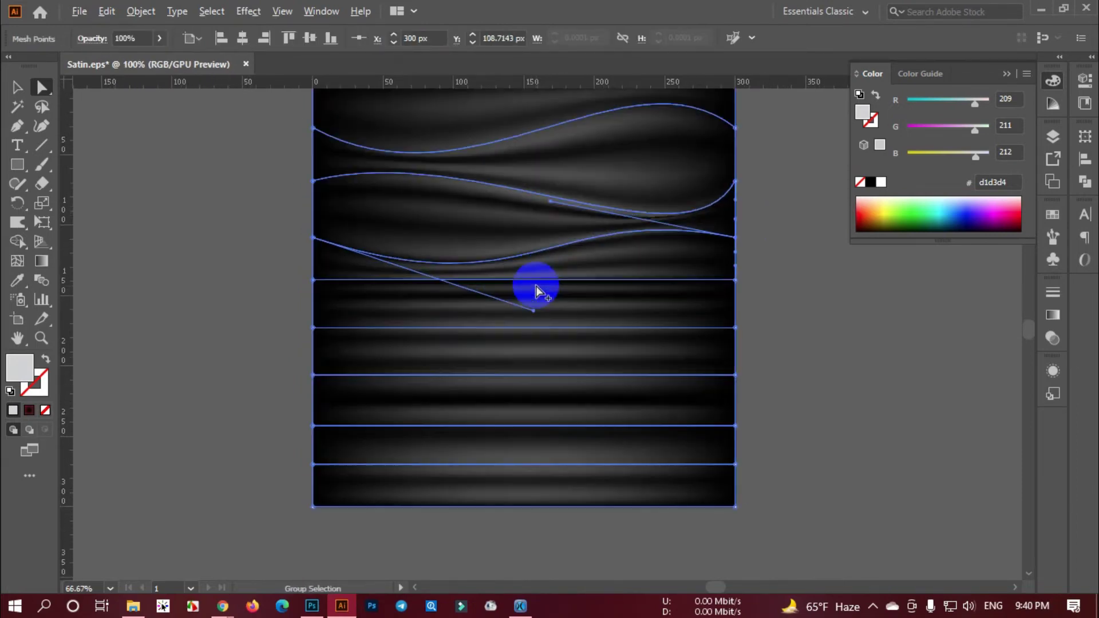
{"action": "left_click_drag", "start_coordinate": [226, 267], "coordinate": [325, 330]}
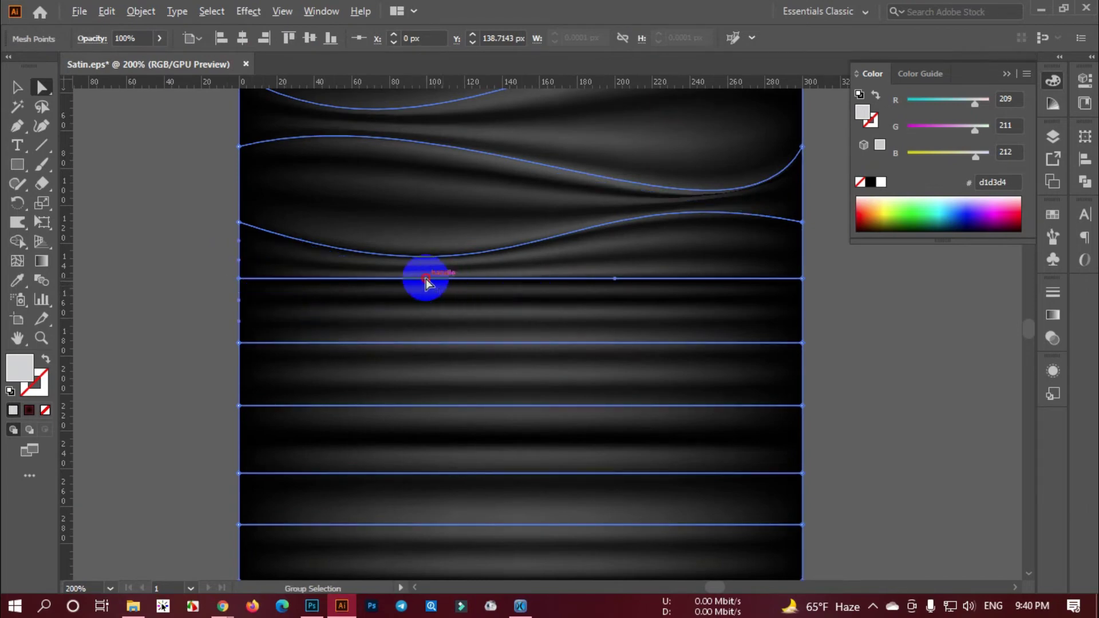
{"action": "left_click_drag", "start_coordinate": [427, 281], "coordinate": [447, 359]}
{"action": "left_click_drag", "start_coordinate": [615, 279], "coordinate": [644, 220]}
{"action": "left_click_drag", "start_coordinate": [471, 325], "coordinate": [547, 271]}
- Shape the mesh line at Y 173 px into a matching wave, left handle down and right handle up
{"action": "left_click_drag", "start_coordinate": [273, 279], "coordinate": [339, 311]}
{"action": "scroll", "coordinate": [341, 309], "scroll_direction": "down", "scroll_amount": 1}
{"action": "scroll", "coordinate": [475, 296], "scroll_direction": "up", "scroll_amount": 2}
{"action": "left_click_drag", "start_coordinate": [451, 298], "coordinate": [466, 411]}
{"action": "key", "text": "ctrl+minus"}
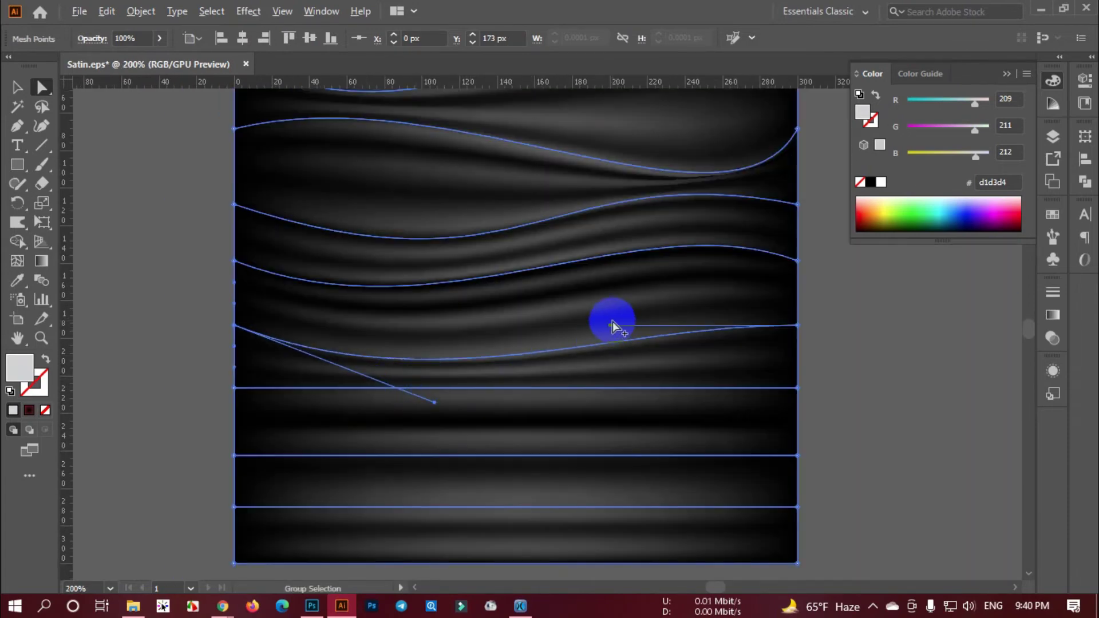
{"action": "left_click_drag", "start_coordinate": [613, 325], "coordinate": [642, 261]}
{"action": "key", "text": "ctrl+minus"}
{"action": "key", "text": "ctrl+minus"}
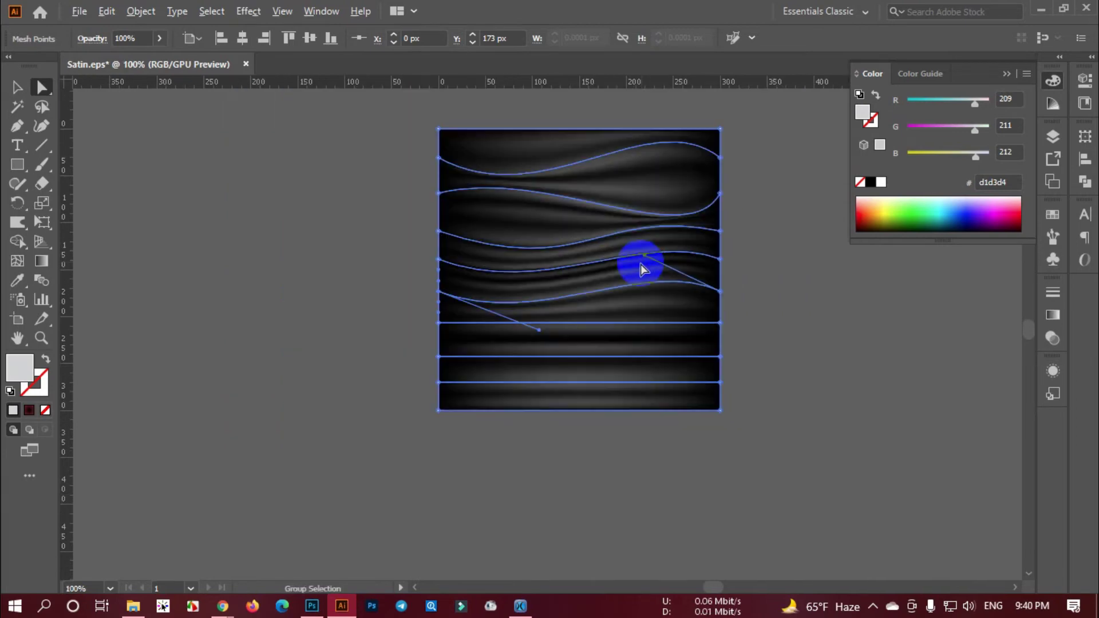
- Bend the mesh line at Y 206.4 px into a wave by pulling its left handle down and its right handle up
{"action": "key", "text": "ctrl+plus"}
{"action": "left_click", "coordinate": [533, 323]}
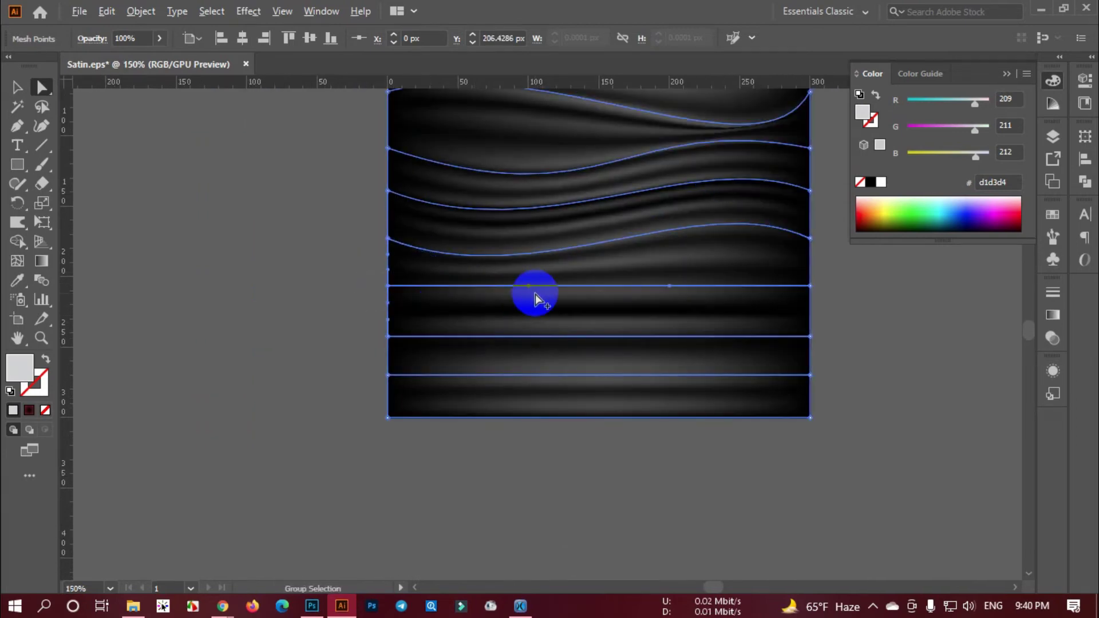
{"action": "left_click_drag", "start_coordinate": [535, 294], "coordinate": [529, 352]}
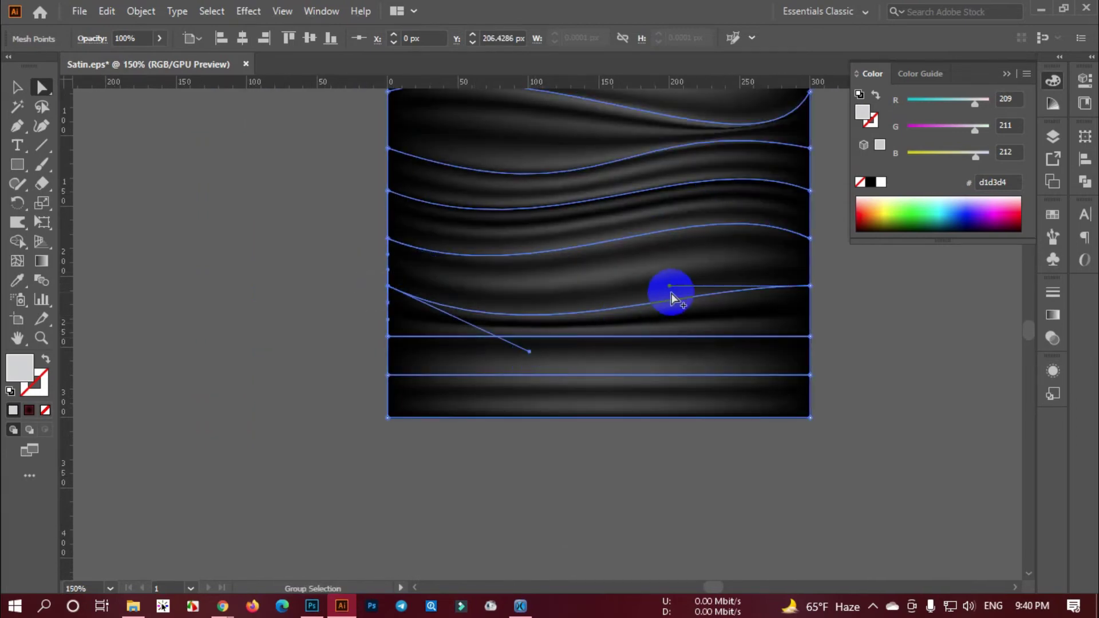
{"action": "left_click_drag", "start_coordinate": [668, 287], "coordinate": [620, 312]}
{"action": "scroll", "coordinate": [486, 340], "scroll_direction": "down", "scroll_amount": 1}
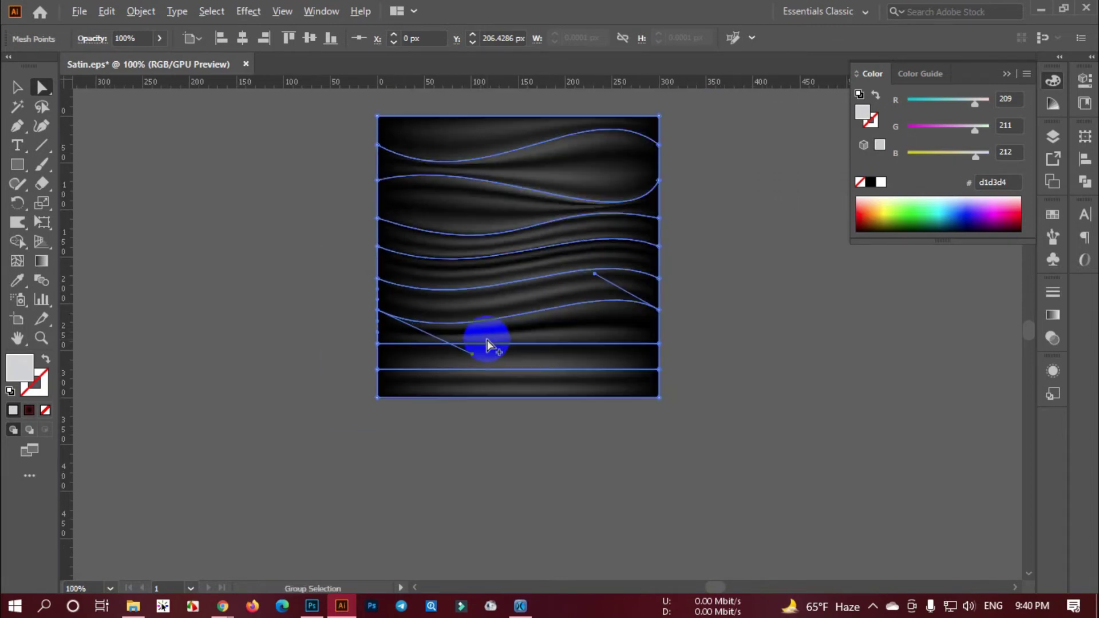
- Curve the mesh line at Y 242.4 px, lowering its left handle and lifting its right handle
{"action": "left_click_drag", "start_coordinate": [552, 340], "coordinate": [523, 412]}
{"action": "scroll", "coordinate": [347, 387], "scroll_direction": "up", "scroll_amount": 1}
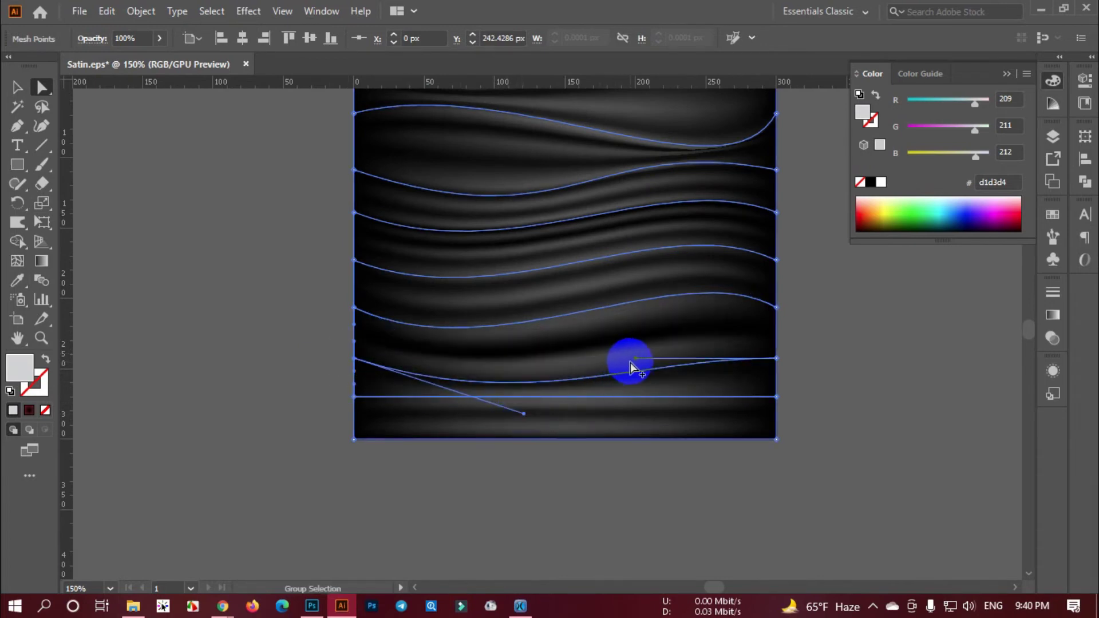
{"action": "left_click_drag", "start_coordinate": [635, 359], "coordinate": [679, 288]}
{"action": "left_click_drag", "start_coordinate": [737, 425], "coordinate": [661, 408]}
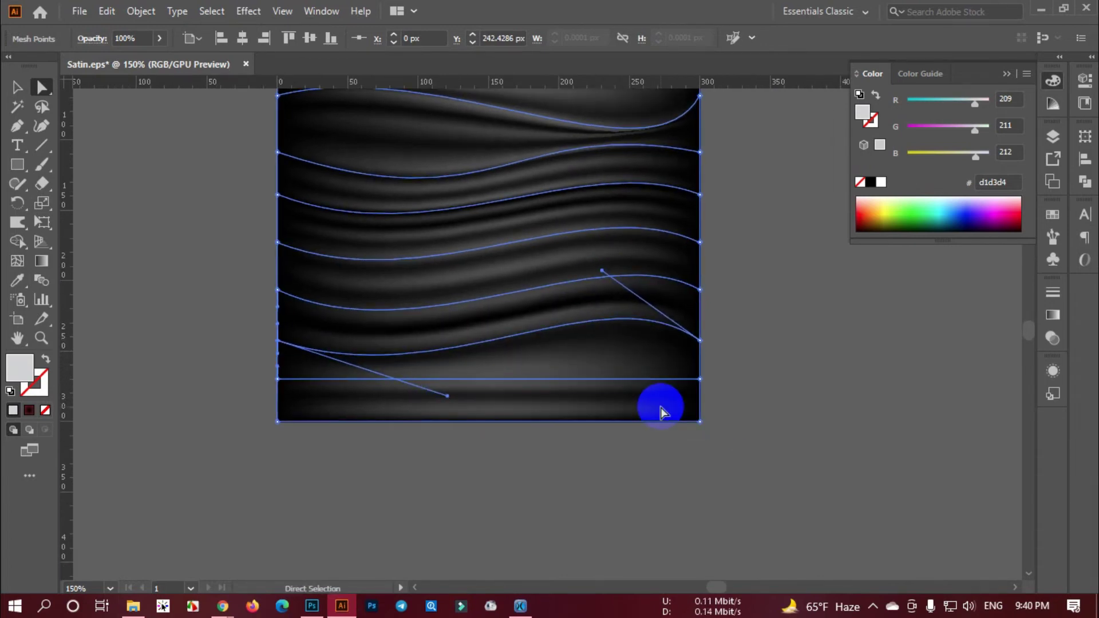
- Bend the lowest inner mesh line at Y 269.9 px the opposite way, pulling its right handle below the square and its left handle up
{"action": "left_click", "coordinate": [700, 379]}
{"action": "left_click_drag", "start_coordinate": [559, 379], "coordinate": [570, 450]}
{"action": "left_click_drag", "start_coordinate": [418, 380], "coordinate": [449, 342]}
{"action": "key", "text": "ctrl+minus"}
{"action": "key", "text": "ctrl+minus"}
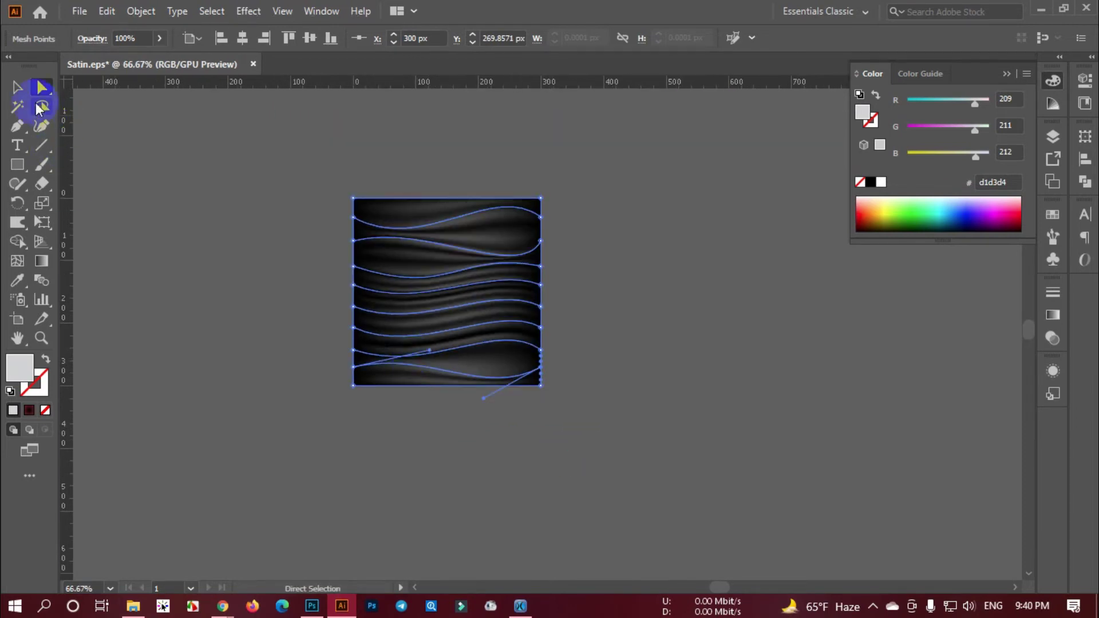
- Deselect the square and examine its wavy folds at full size and up close
{"action": "left_click", "coordinate": [17, 87]}
{"action": "left_click", "coordinate": [280, 263]}
{"action": "left_click_drag", "start_coordinate": [283, 335], "coordinate": [308, 347]}
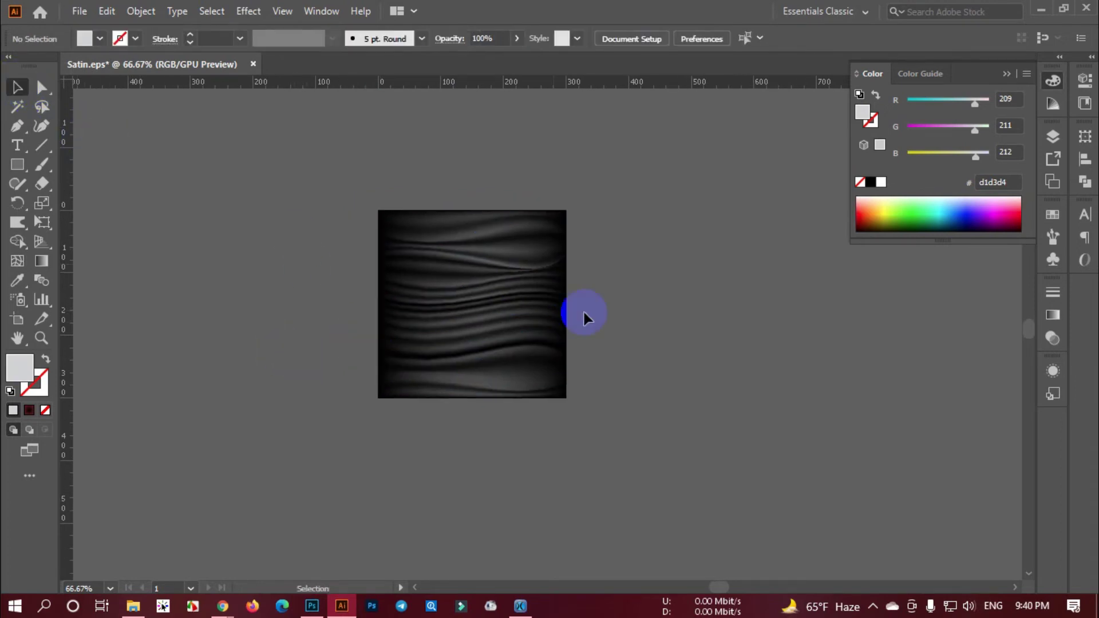
{"action": "scroll", "coordinate": [584, 311], "scroll_direction": "up", "scroll_amount": 3}
{"action": "scroll", "coordinate": [623, 325], "scroll_direction": "down", "scroll_amount": 1}
{"action": "left_click_drag", "start_coordinate": [647, 310], "coordinate": [752, 378]}
- Deepen the dip of the mesh line at Y 138.7 px by pulling its left handle further down, and deselect the square
{"action": "left_click_drag", "start_coordinate": [133, 141], "coordinate": [723, 367]}
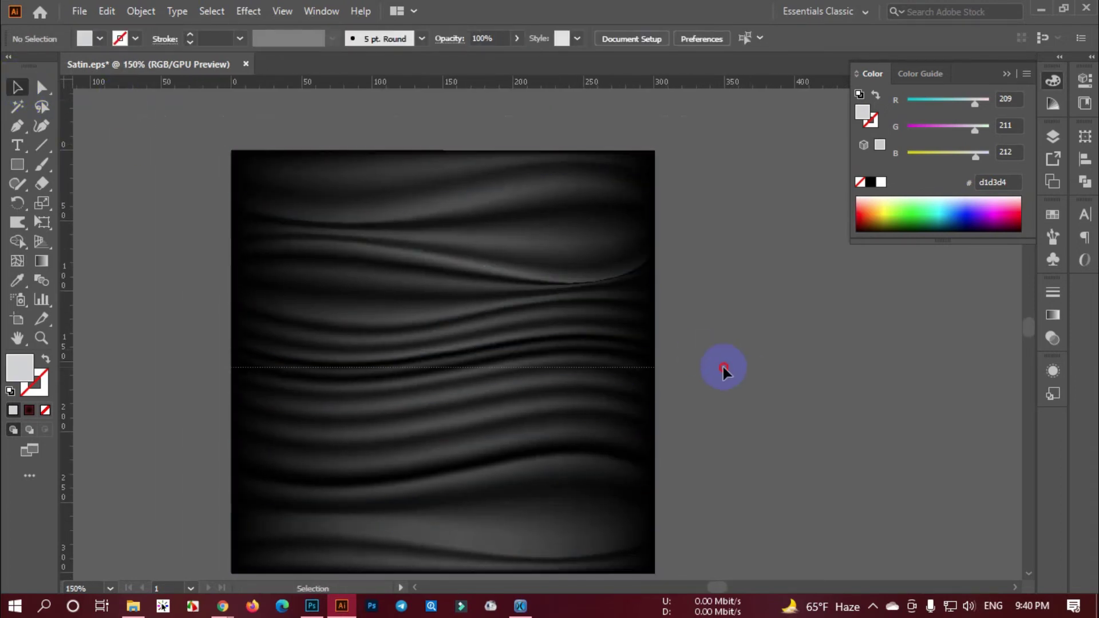
{"action": "key", "text": "ctrl+a"}
{"action": "scroll", "coordinate": [716, 399], "scroll_direction": "down", "scroll_amount": 2}
{"action": "left_click", "coordinate": [41, 87]}
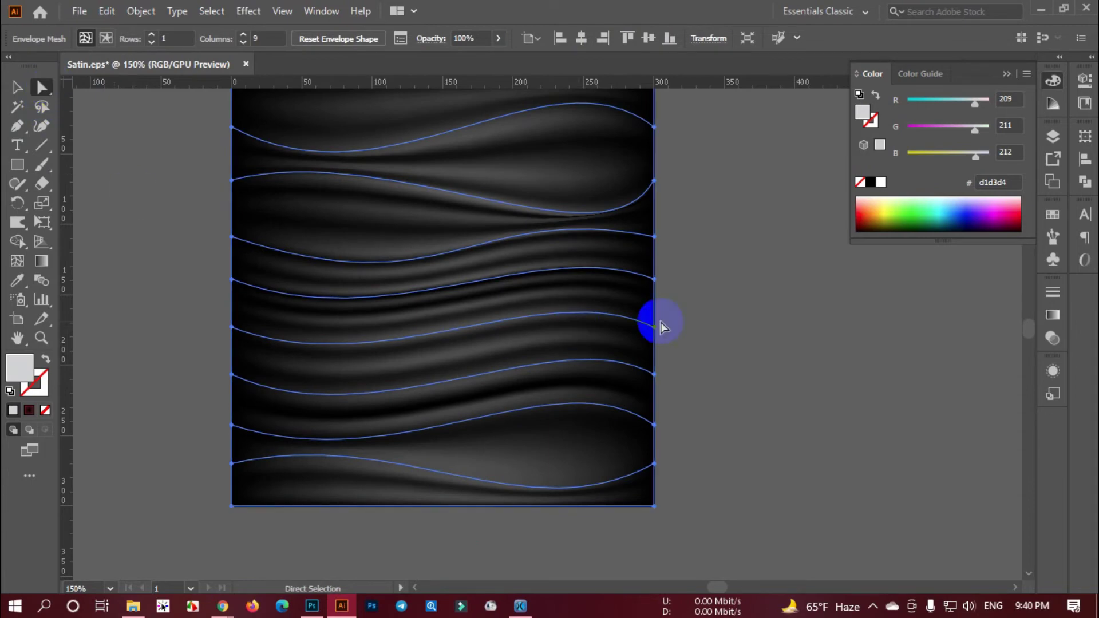
{"action": "left_click_drag", "start_coordinate": [654, 281], "coordinate": [556, 238]}
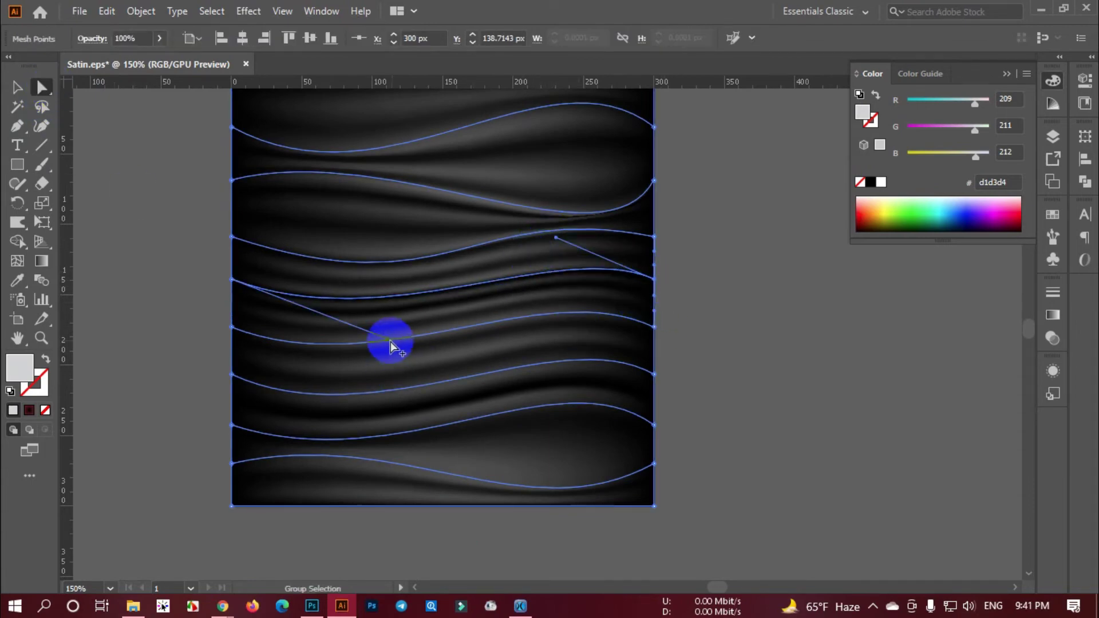
{"action": "left_click_drag", "start_coordinate": [390, 342], "coordinate": [391, 358]}
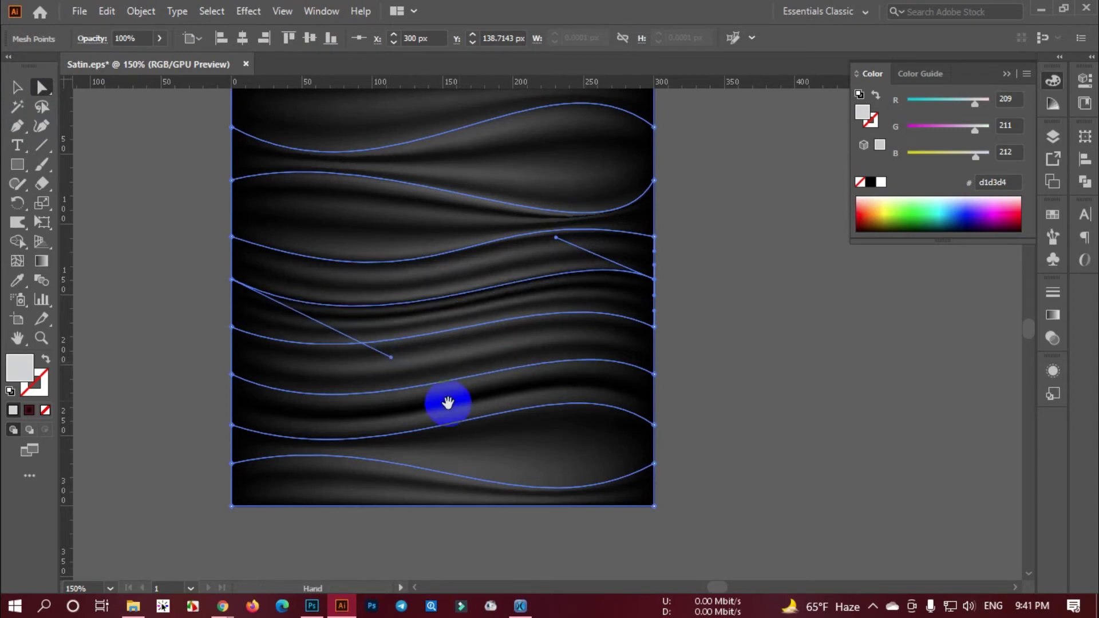
{"action": "left_click_drag", "start_coordinate": [449, 404], "coordinate": [474, 421]}
{"action": "left_click", "coordinate": [18, 89]}
{"action": "left_click", "coordinate": [113, 154]}
{"action": "left_click_drag", "start_coordinate": [179, 203], "coordinate": [213, 243]}
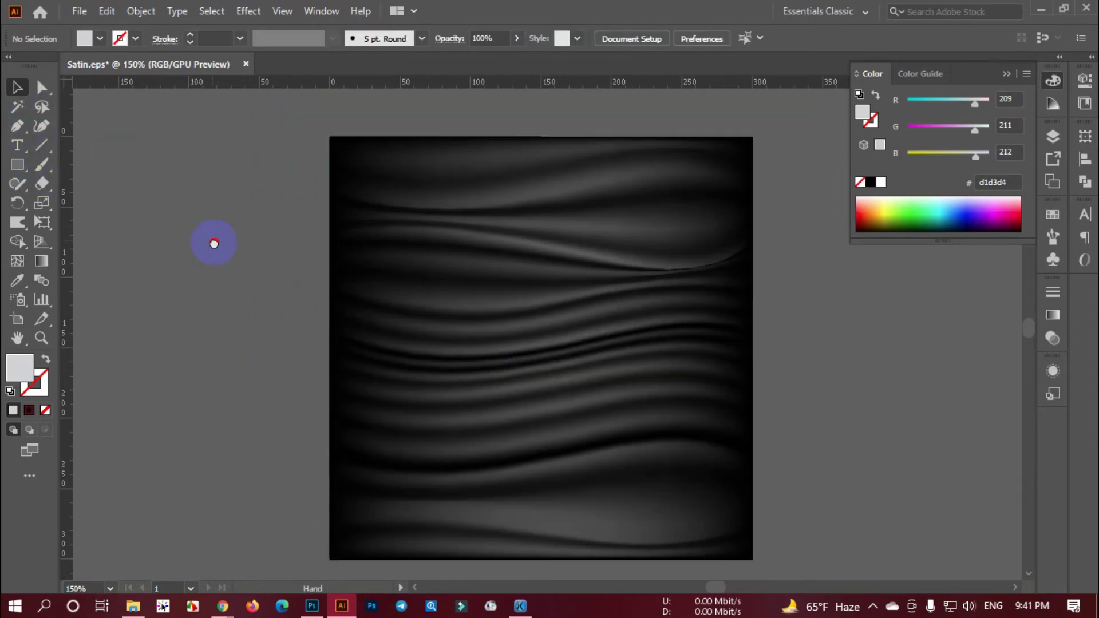
{"action": "left_click", "coordinate": [675, 393]}
{"action": "scroll", "coordinate": [675, 393], "scroll_direction": "down", "scroll_amount": 2}
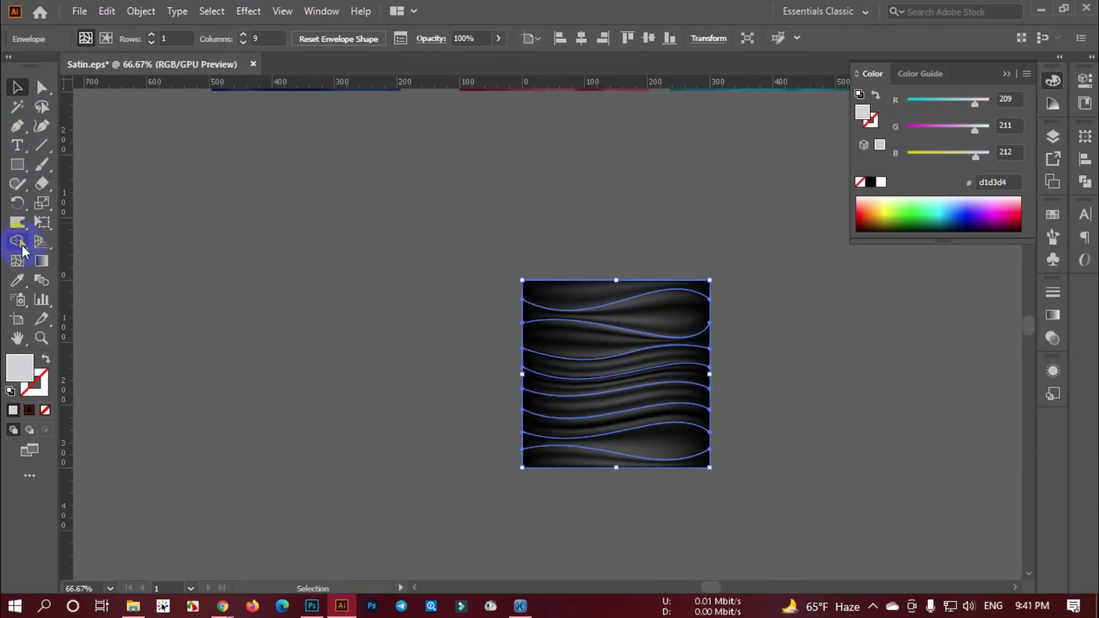
{"action": "left_click", "coordinate": [18, 241]}
{"action": "scroll", "coordinate": [617, 344], "scroll_direction": "up", "scroll_amount": 2}
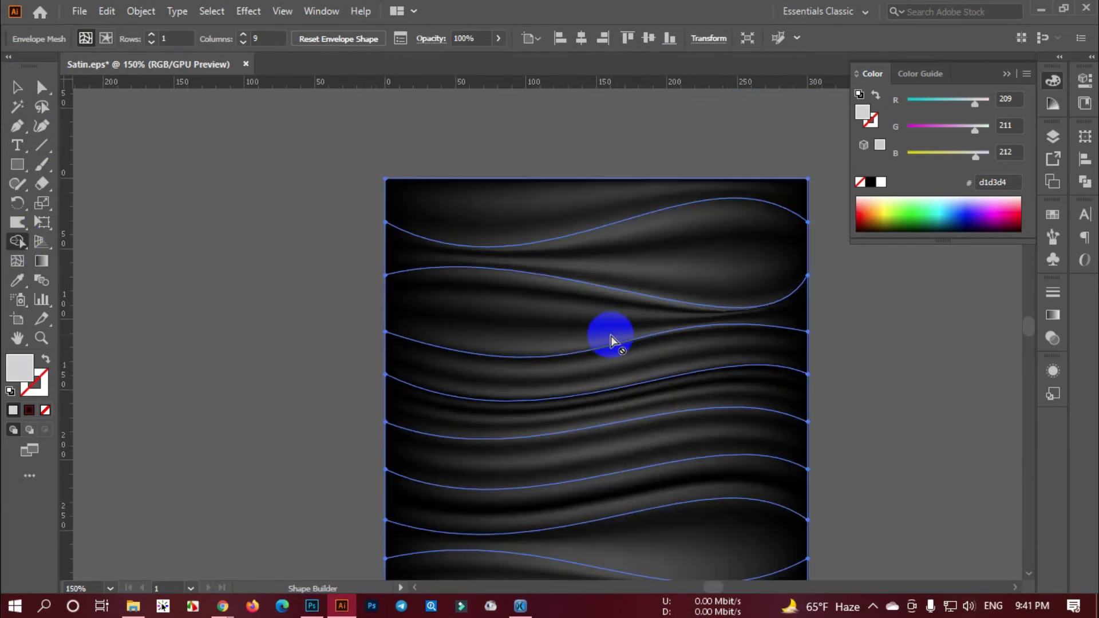
{"action": "scroll", "coordinate": [497, 337], "scroll_direction": "down", "scroll_amount": 2}
{"action": "left_click", "coordinate": [16, 89]}
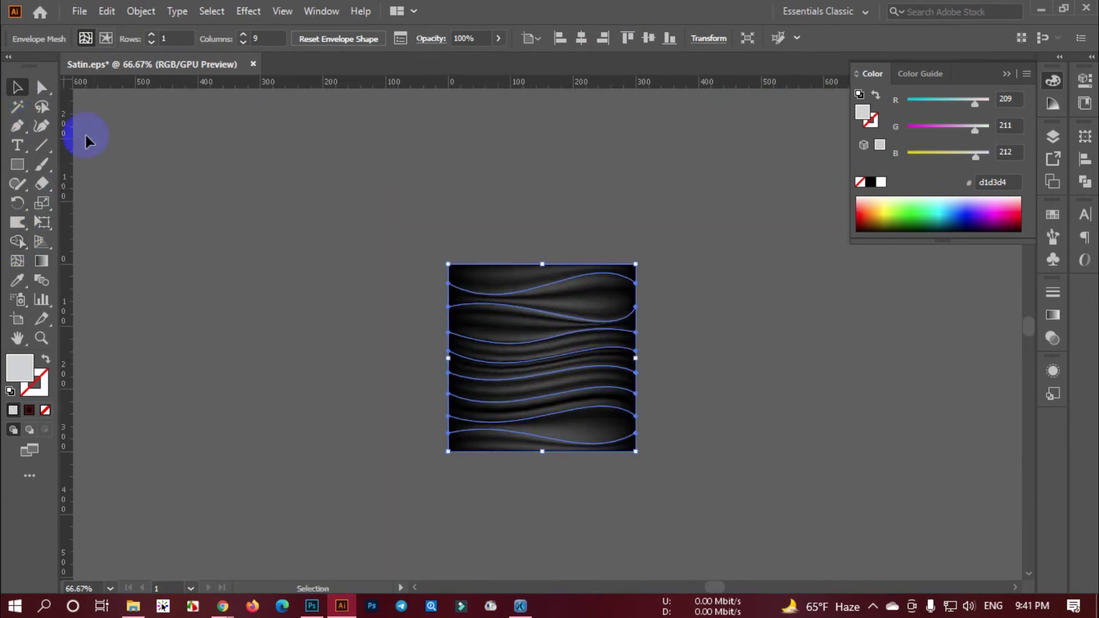
{"action": "left_click", "coordinate": [86, 140]}
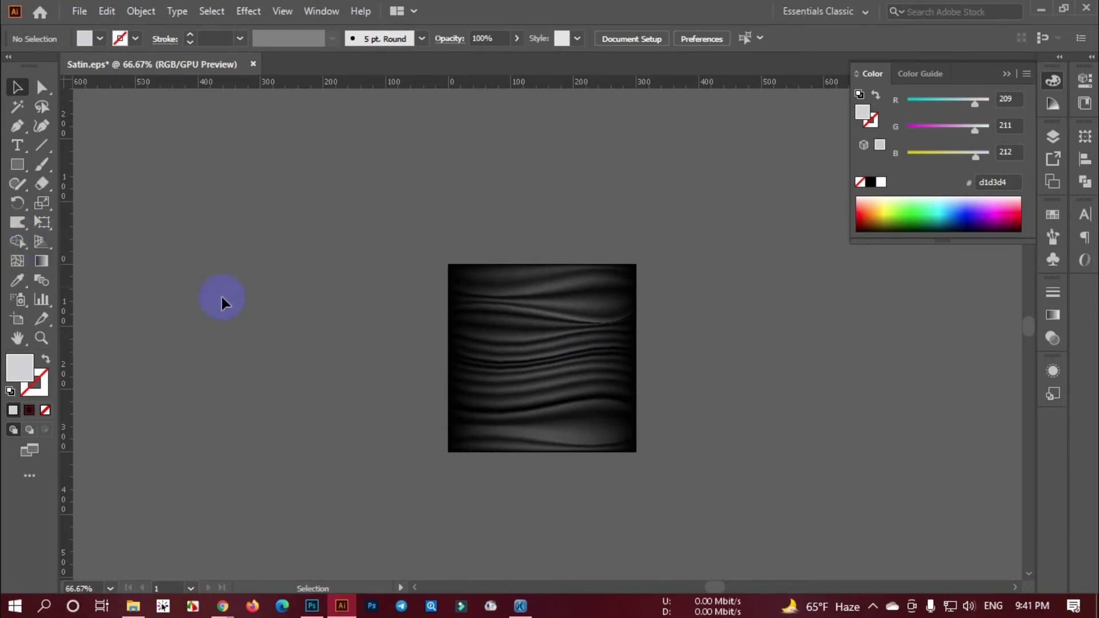
- Exaggerate the wave of the mesh line at Y 269.9 px by pulling its right handle lower and its left handle higher
{"action": "scroll", "coordinate": [540, 332], "scroll_direction": "up", "scroll_amount": 2}
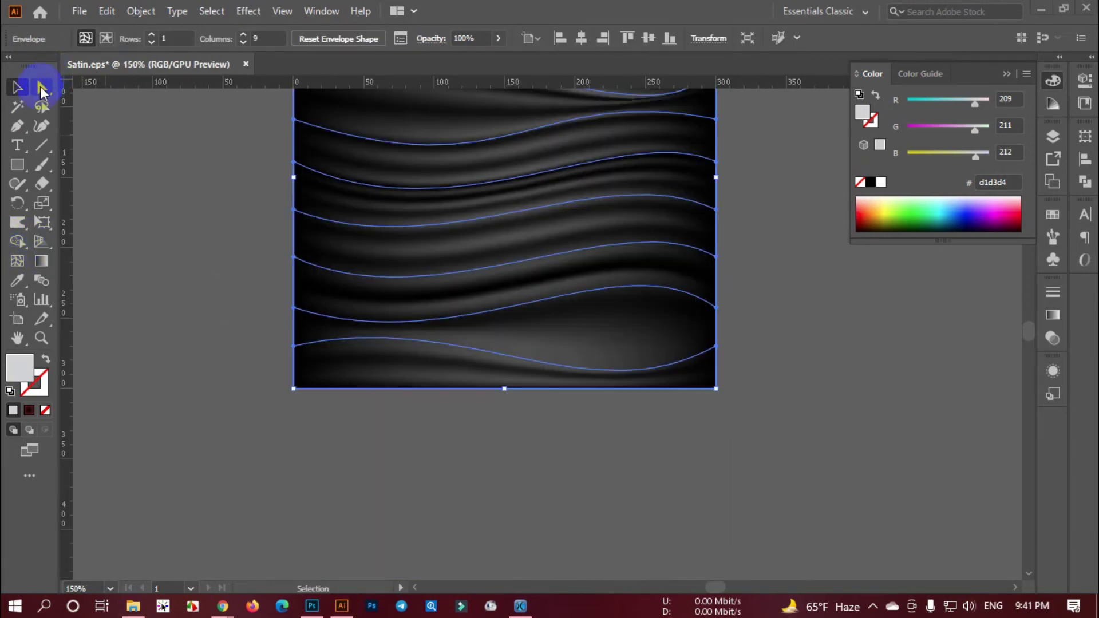
{"action": "left_click", "coordinate": [42, 88]}
{"action": "left_click_drag", "start_coordinate": [694, 355], "coordinate": [582, 419]}
{"action": "left_click_drag", "start_coordinate": [467, 307], "coordinate": [471, 298]}
{"action": "scroll", "coordinate": [656, 289], "scroll_direction": "down", "scroll_amount": 1}
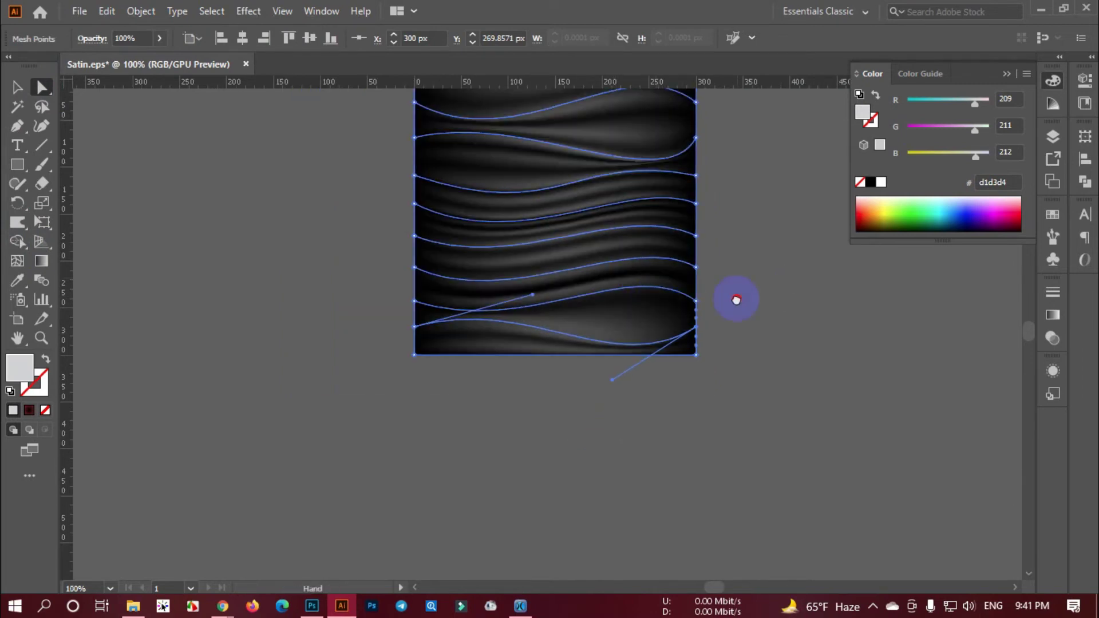
- Check the folds near the square's top edge, deselect the mesh, and view the whole satin square
{"action": "left_click_drag", "start_coordinate": [736, 298], "coordinate": [737, 438]}
{"action": "scroll", "coordinate": [488, 220], "scroll_direction": "up", "scroll_amount": 1}
{"action": "left_click_drag", "start_coordinate": [347, 192], "coordinate": [416, 224]}
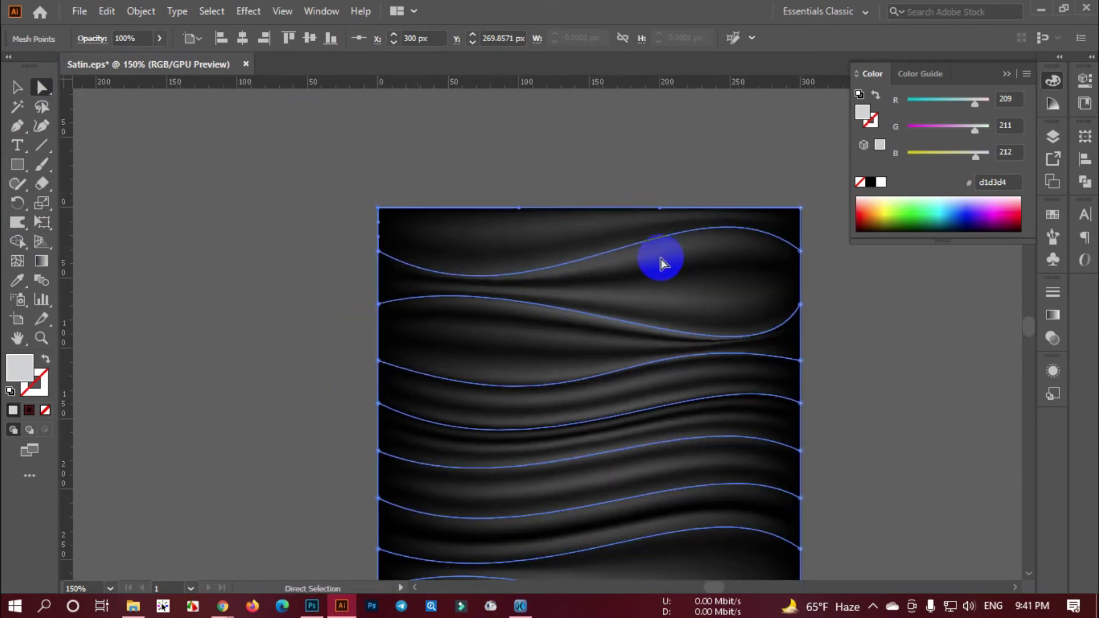
{"action": "scroll", "coordinate": [404, 250], "scroll_direction": "down", "scroll_amount": 3}
{"action": "left_click", "coordinate": [20, 91]}
{"action": "left_click", "coordinate": [301, 220]}
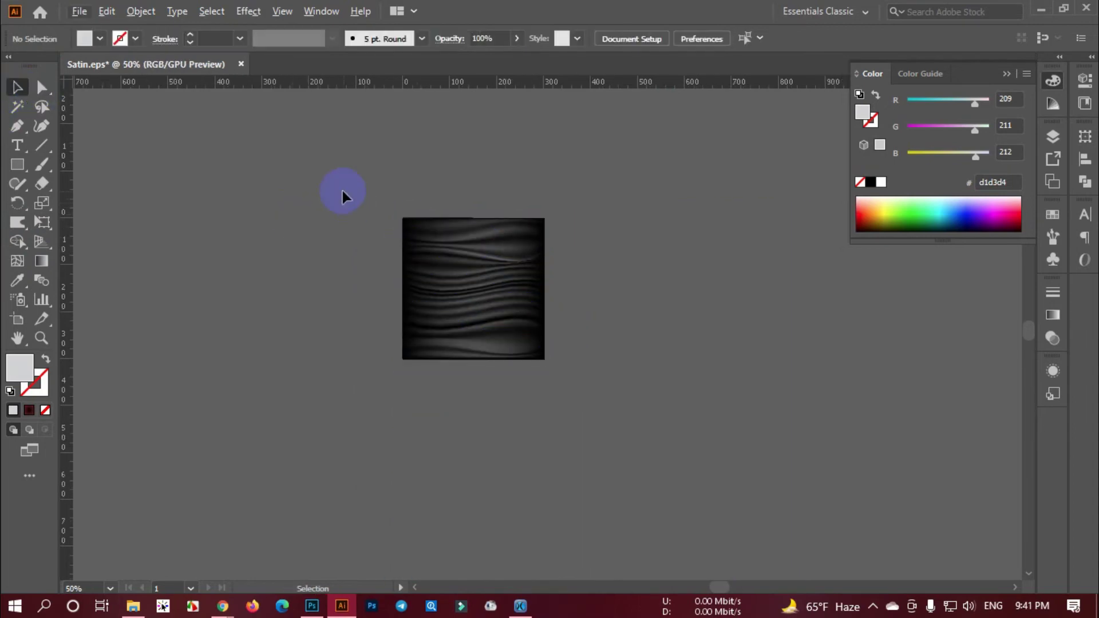
- Expand the selected envelope square with the Object and Fill options on
{"action": "left_click", "coordinate": [478, 314]}
{"action": "scroll", "coordinate": [459, 312], "scroll_direction": "up", "scroll_amount": 1}
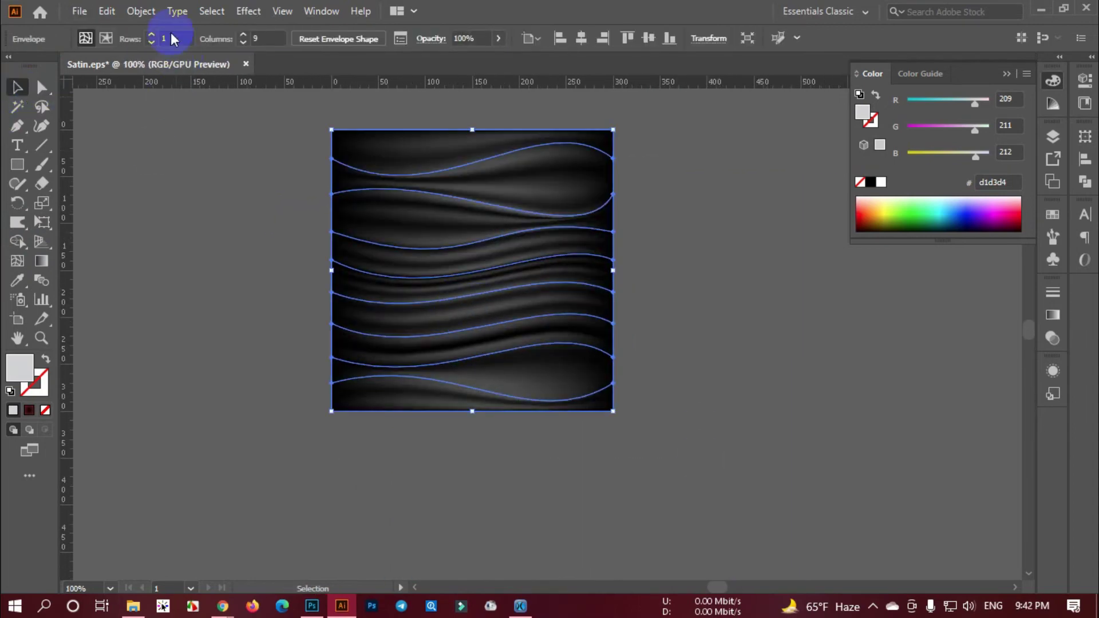
{"action": "left_click", "coordinate": [139, 14]}
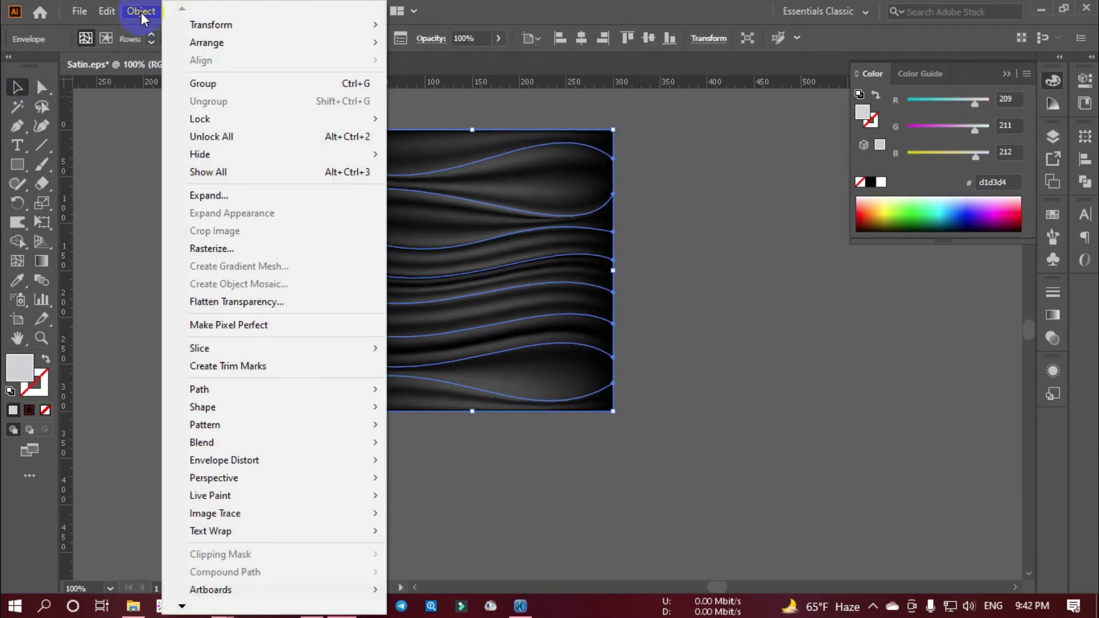
{"action": "left_click", "coordinate": [190, 197]}
{"action": "left_click_drag", "start_coordinate": [506, 172], "coordinate": [532, 173]}
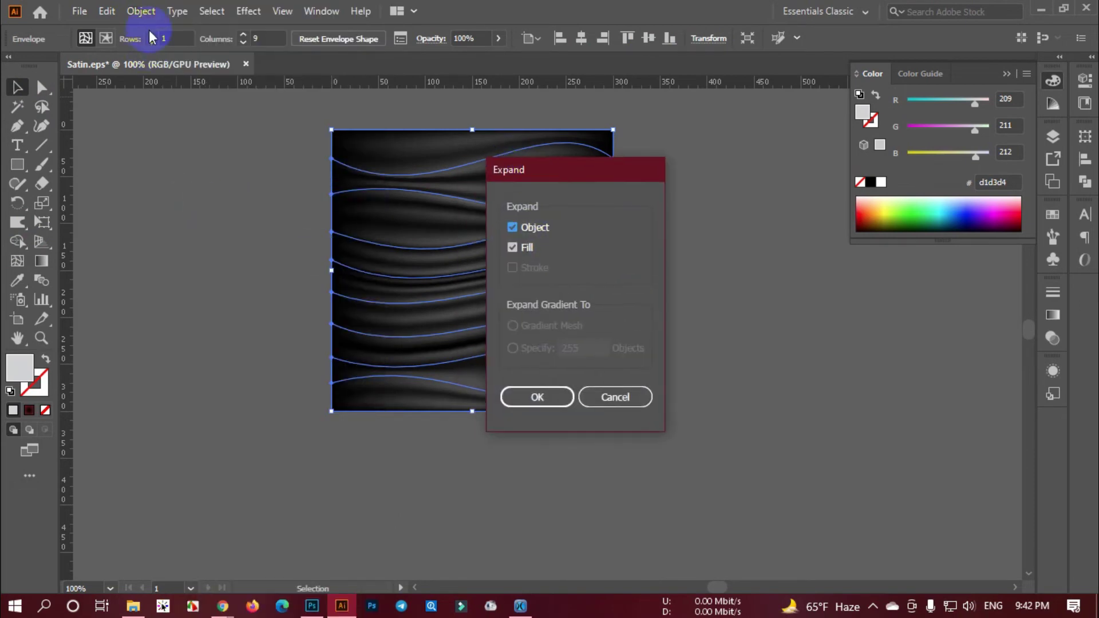
{"action": "left_click", "coordinate": [506, 394]}
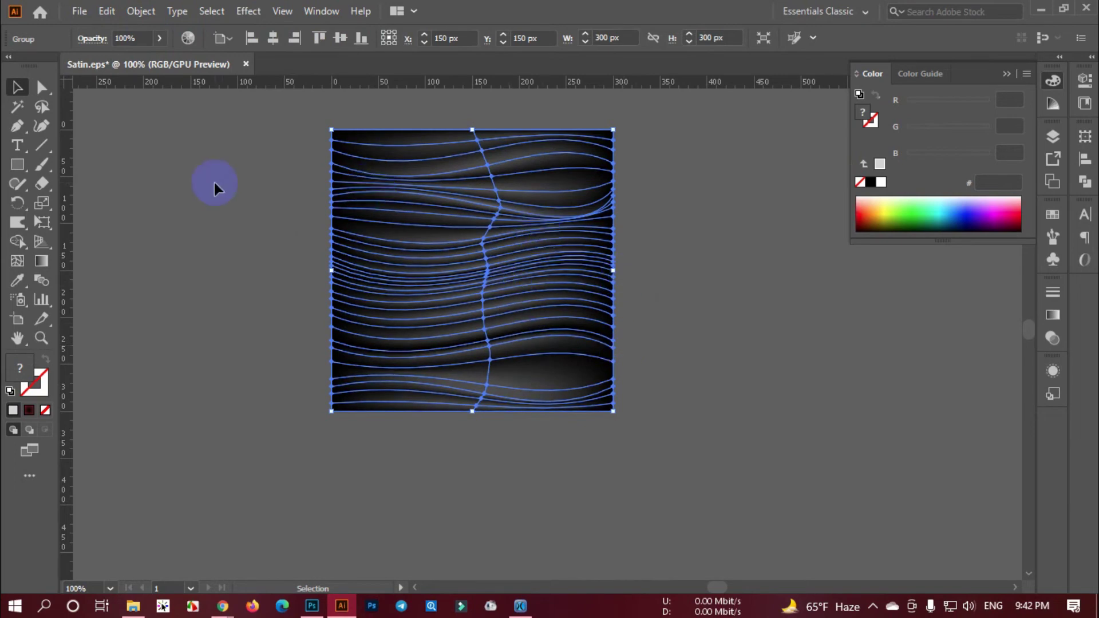
- Wrap the expanded square in a new envelope mesh with 1 row and 1 column
{"action": "left_click", "coordinate": [225, 184]}
{"action": "key", "text": "ctrl+a"}
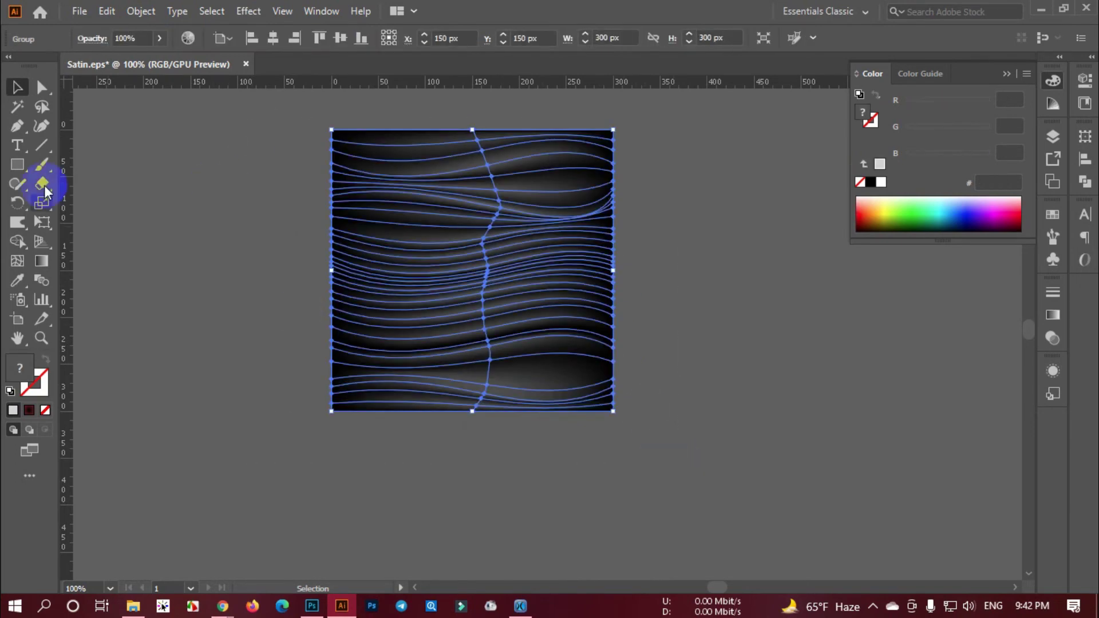
{"action": "left_click", "coordinate": [140, 12]}
{"action": "mouse_move", "coordinate": [223, 467]}
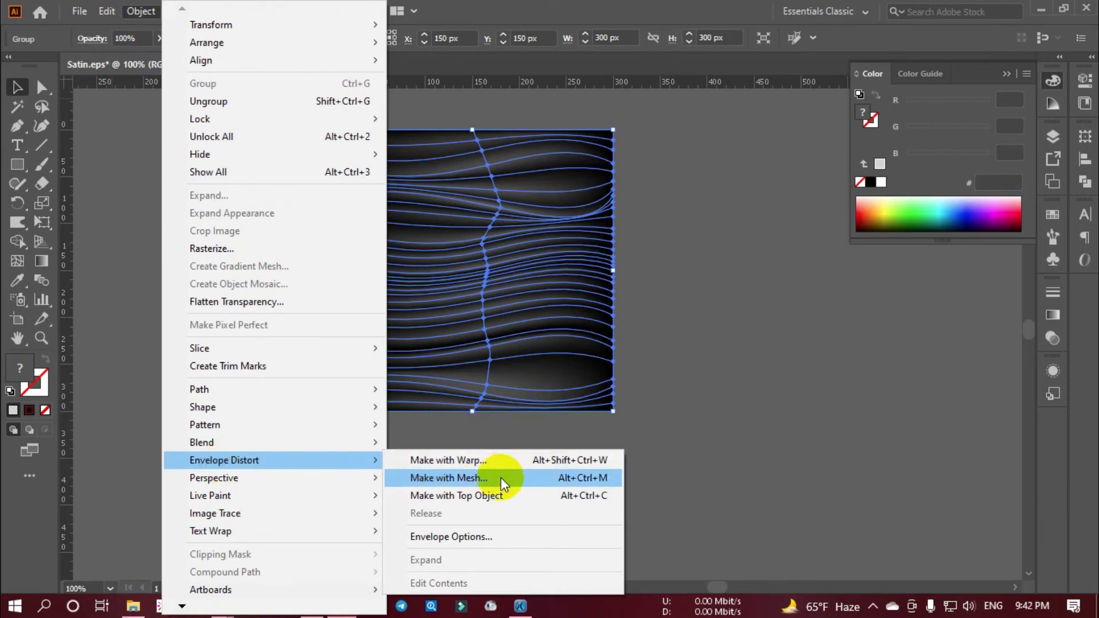
{"action": "left_click", "coordinate": [461, 480]}
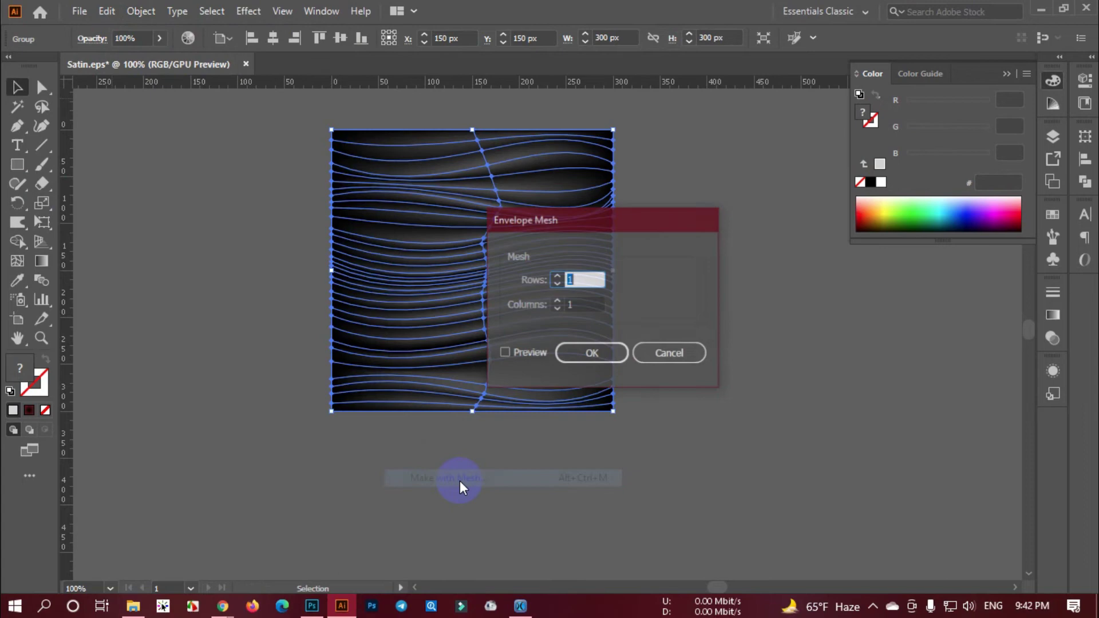
{"action": "left_click", "coordinate": [611, 354]}
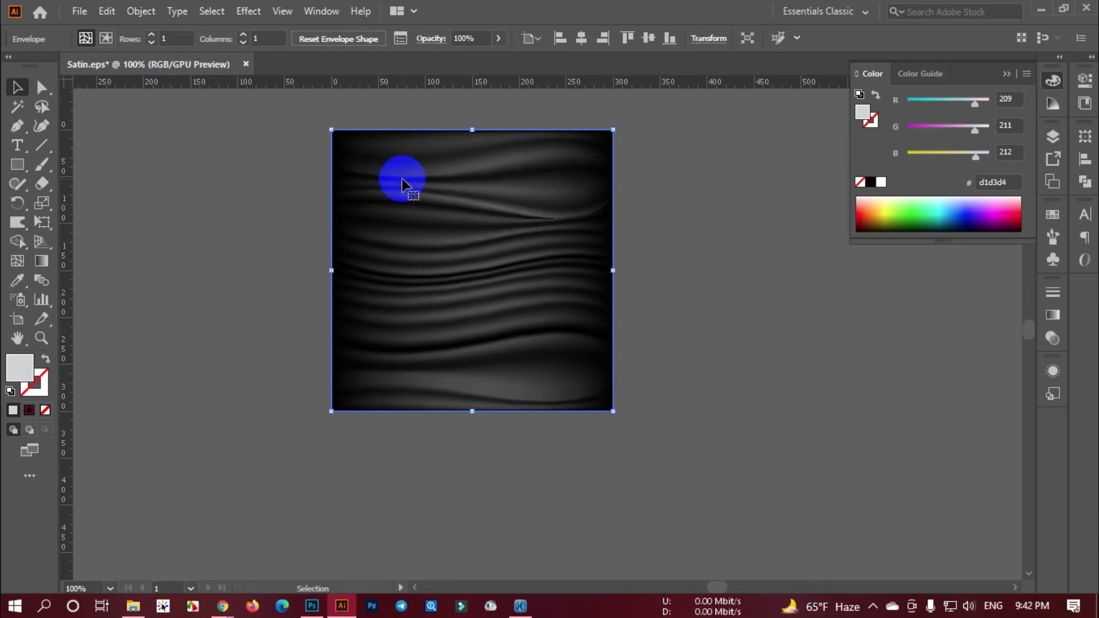
- Enlarge the square proportionally from its center to about 431 px so it extends past the artboard on all sides
{"action": "left_click", "coordinate": [685, 142]}
{"action": "left_click_drag", "start_coordinate": [247, 116], "coordinate": [647, 316]}
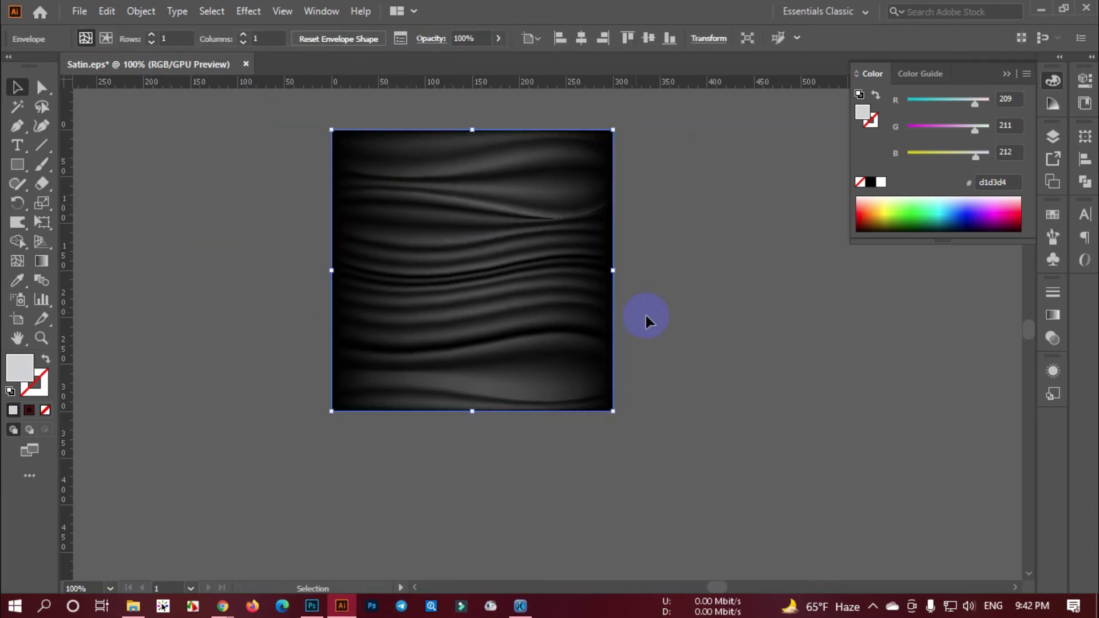
{"action": "scroll", "coordinate": [648, 327], "scroll_direction": "down", "scroll_amount": 1}
{"action": "left_click_drag", "start_coordinate": [624, 196], "coordinate": [687, 157]}
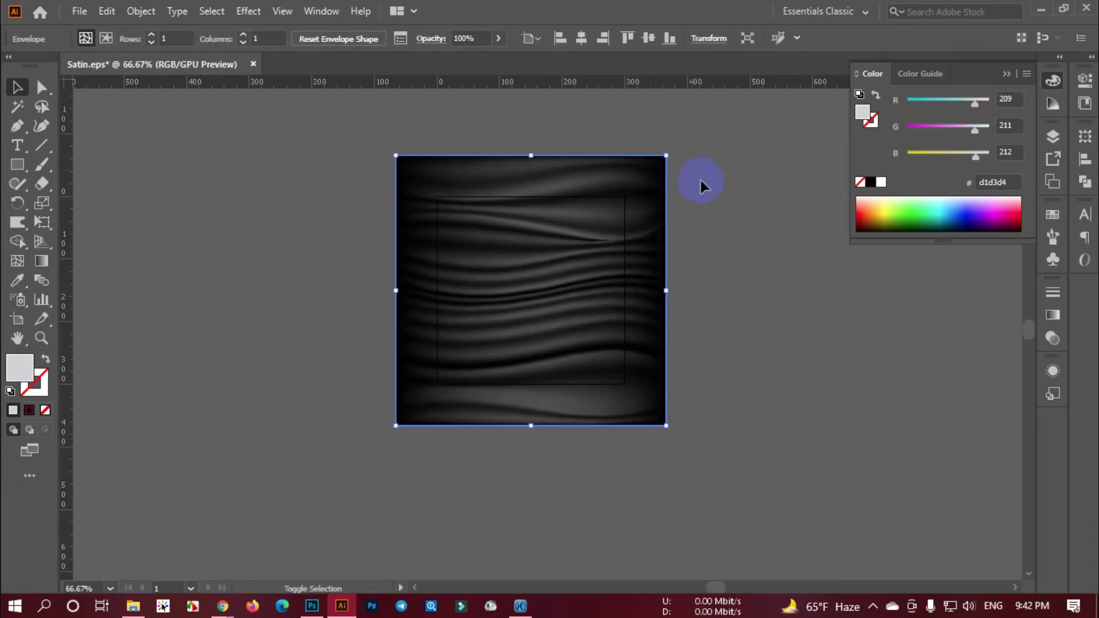
{"action": "left_click", "coordinate": [742, 209]}
{"action": "left_click_drag", "start_coordinate": [742, 209], "coordinate": [691, 289]}
{"action": "left_click_drag", "start_coordinate": [452, 207], "coordinate": [632, 259]}
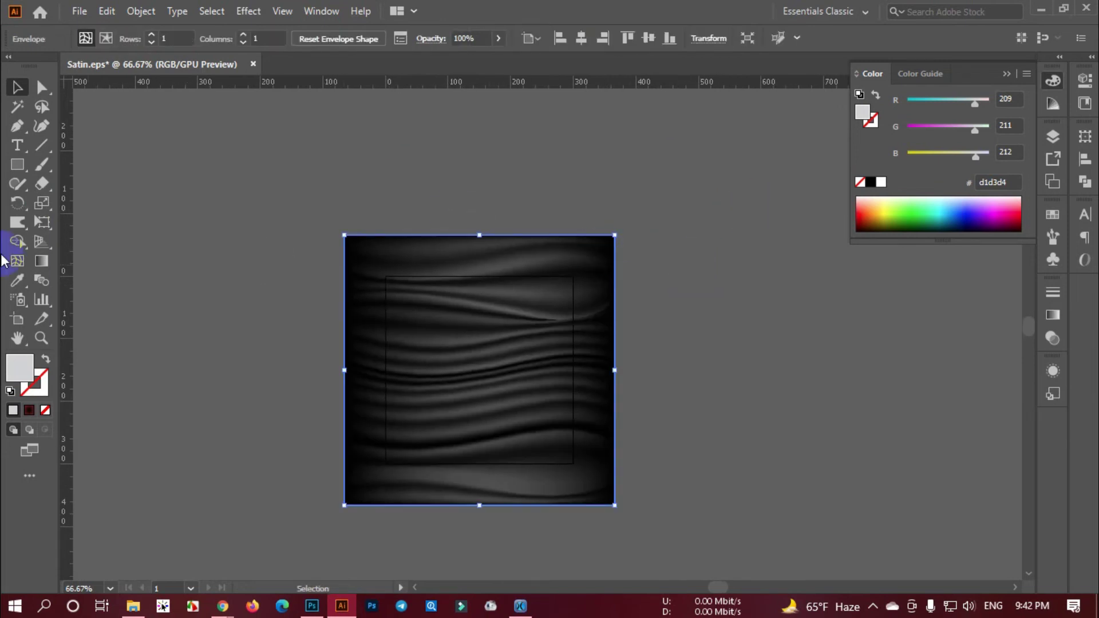
- Arch the left part of the square's top edge by pulling the upper-left corner's horizontal handle well upward
{"action": "left_click", "coordinate": [42, 87]}
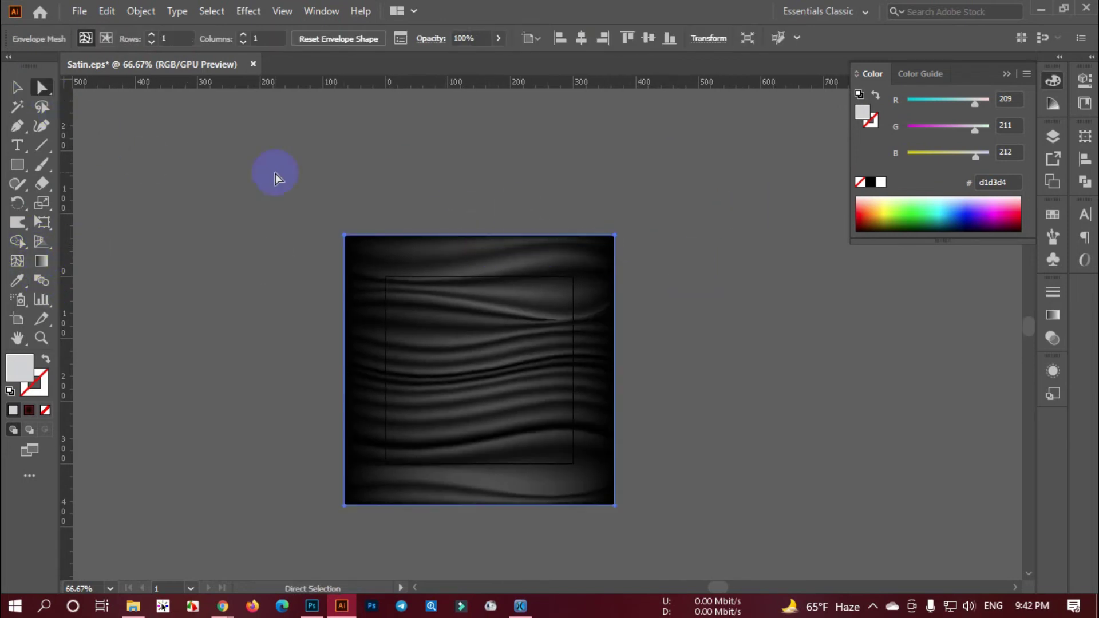
{"action": "left_click", "coordinate": [393, 248]}
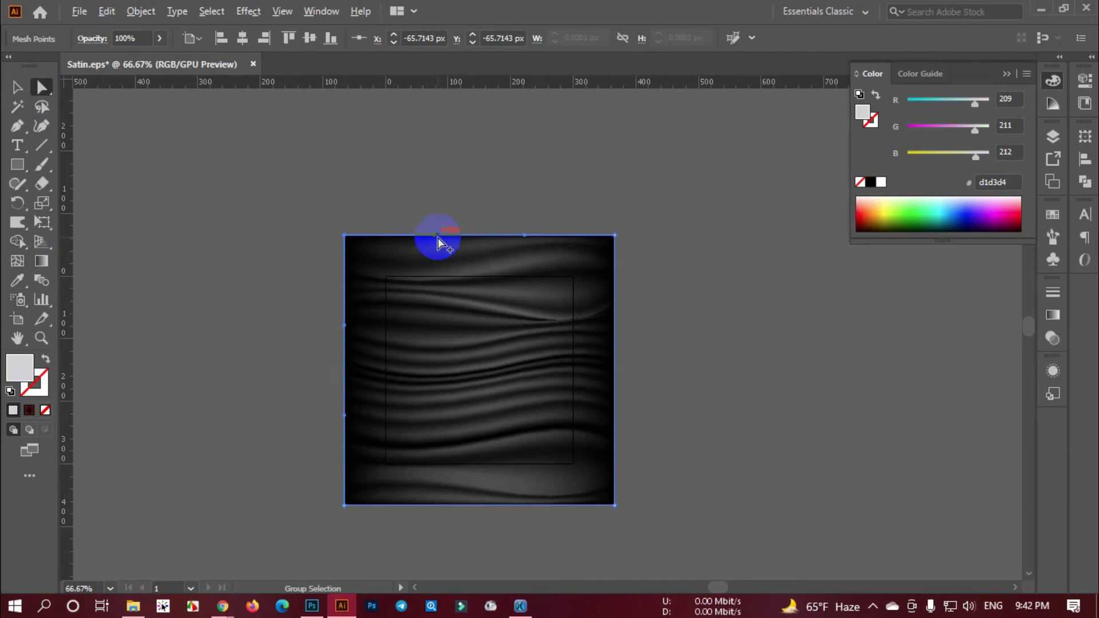
{"action": "left_click_drag", "start_coordinate": [438, 238], "coordinate": [426, 189]}
{"action": "key", "text": "ctrl+z"}
{"action": "left_click", "coordinate": [369, 257]}
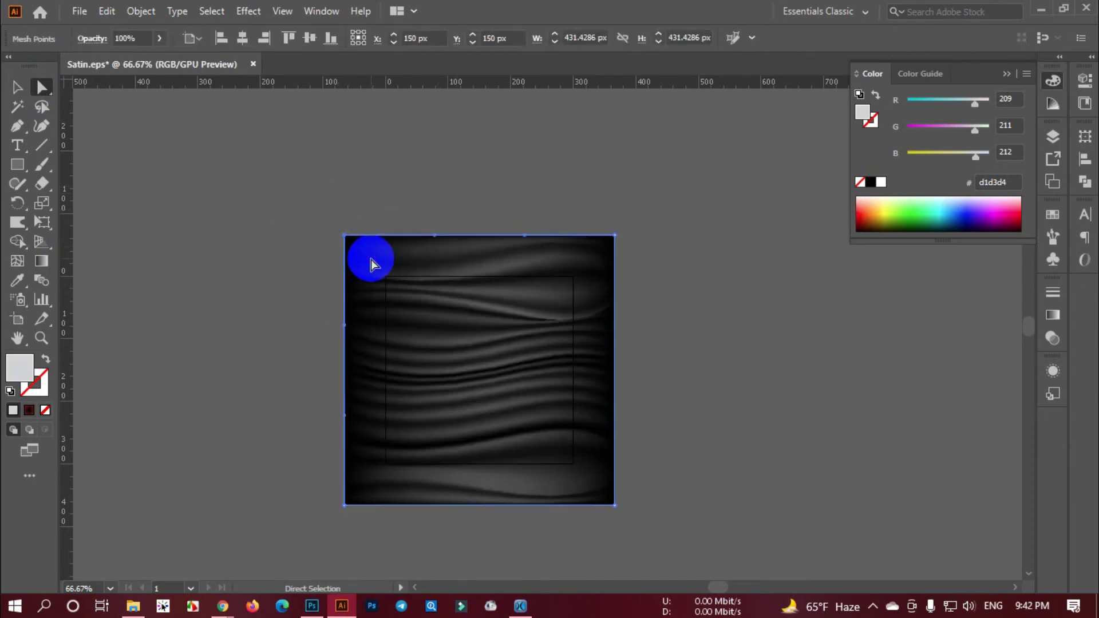
{"action": "left_click_drag", "start_coordinate": [434, 239], "coordinate": [417, 147]}
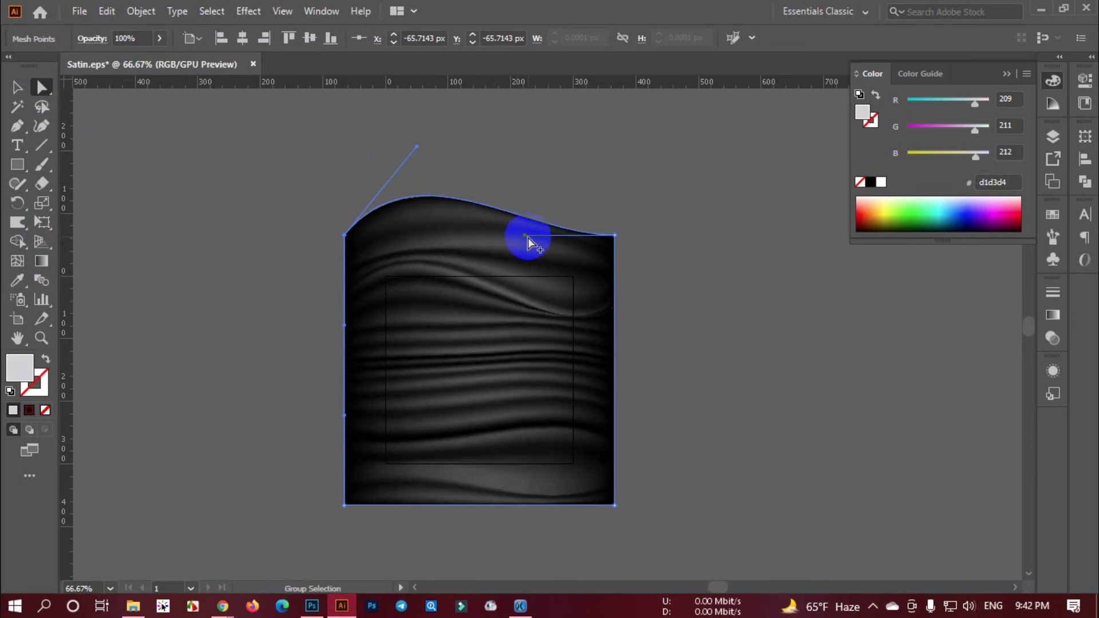
- Dip the right part of the top edge by pulling the upper-right corner's horizontal handle well downward
{"action": "left_click_drag", "start_coordinate": [528, 241], "coordinate": [529, 276]}
{"action": "key", "text": "ctrl+z"}
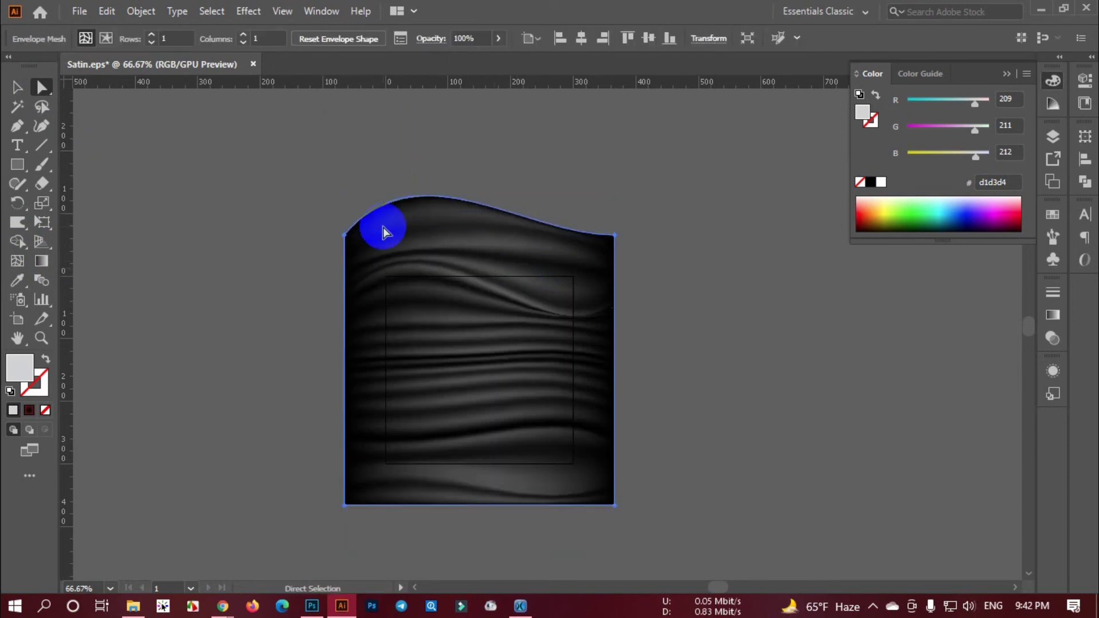
{"action": "left_click", "coordinate": [586, 228]}
{"action": "left_click_drag", "start_coordinate": [525, 239], "coordinate": [563, 332]}
- Lower the upper-left corner to about Y -47.7 px and bend the left edge into an S-curve, bulging outward above and inward below
{"action": "left_click", "coordinate": [374, 257]}
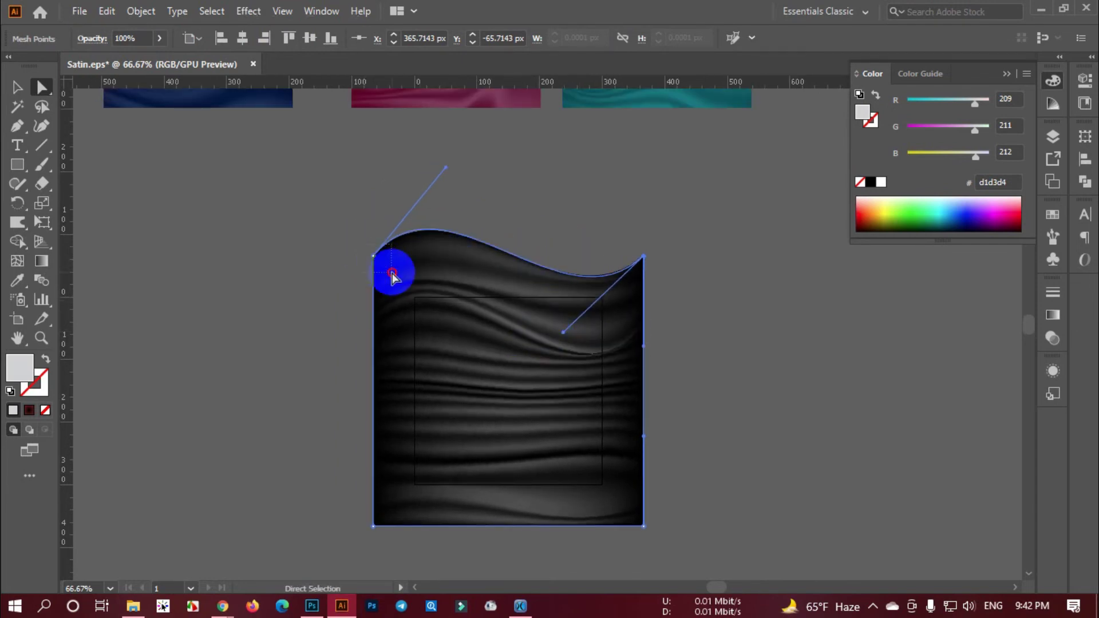
{"action": "left_click_drag", "start_coordinate": [373, 263], "coordinate": [375, 274]}
{"action": "left_click_drag", "start_coordinate": [376, 366], "coordinate": [269, 322]}
{"action": "left_click_drag", "start_coordinate": [376, 437], "coordinate": [438, 399]}
{"action": "left_click_drag", "start_coordinate": [572, 478], "coordinate": [526, 398]}
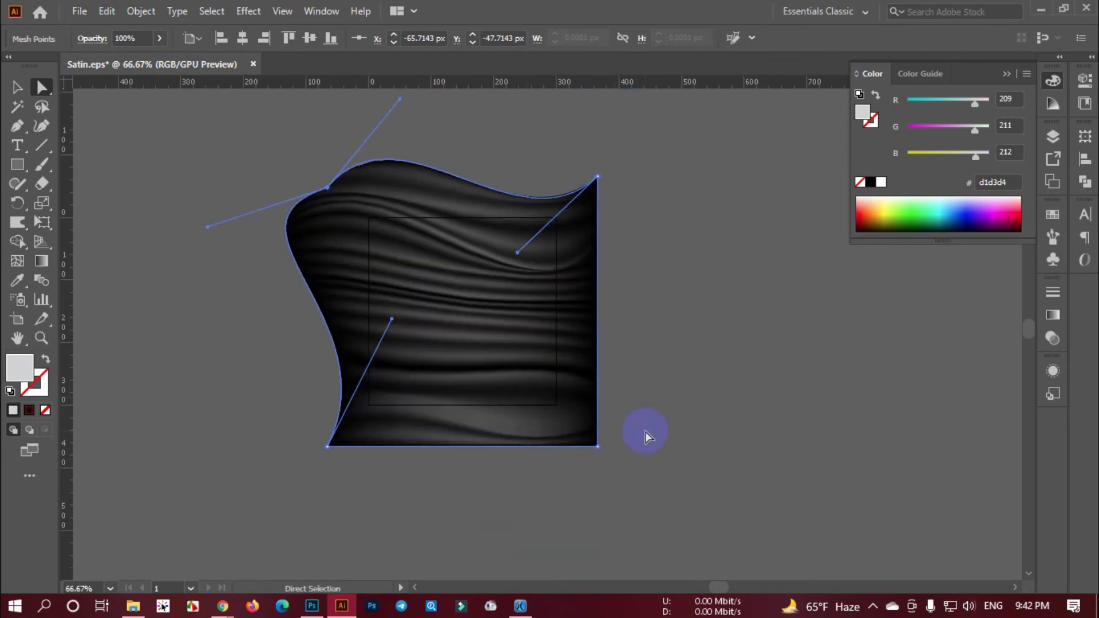
- Move the lower-right corner inward to about X 314.9, Y 316.1 px and pull its upper handle inward to curve the right edge
{"action": "left_click_drag", "start_coordinate": [599, 361], "coordinate": [650, 362]}
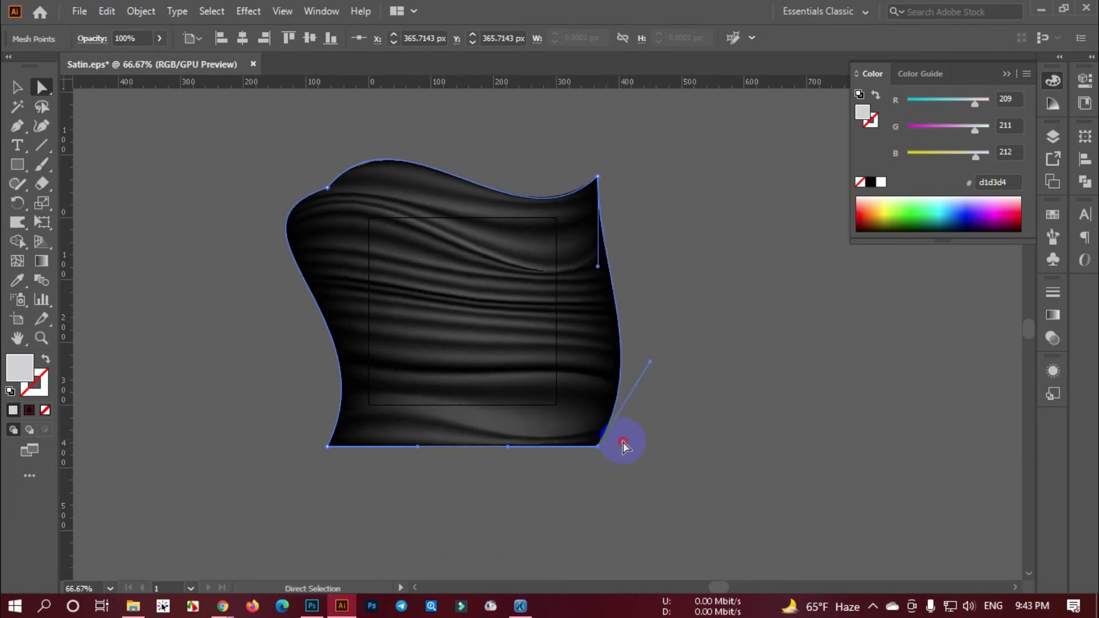
{"action": "left_click_drag", "start_coordinate": [600, 447], "coordinate": [566, 419]}
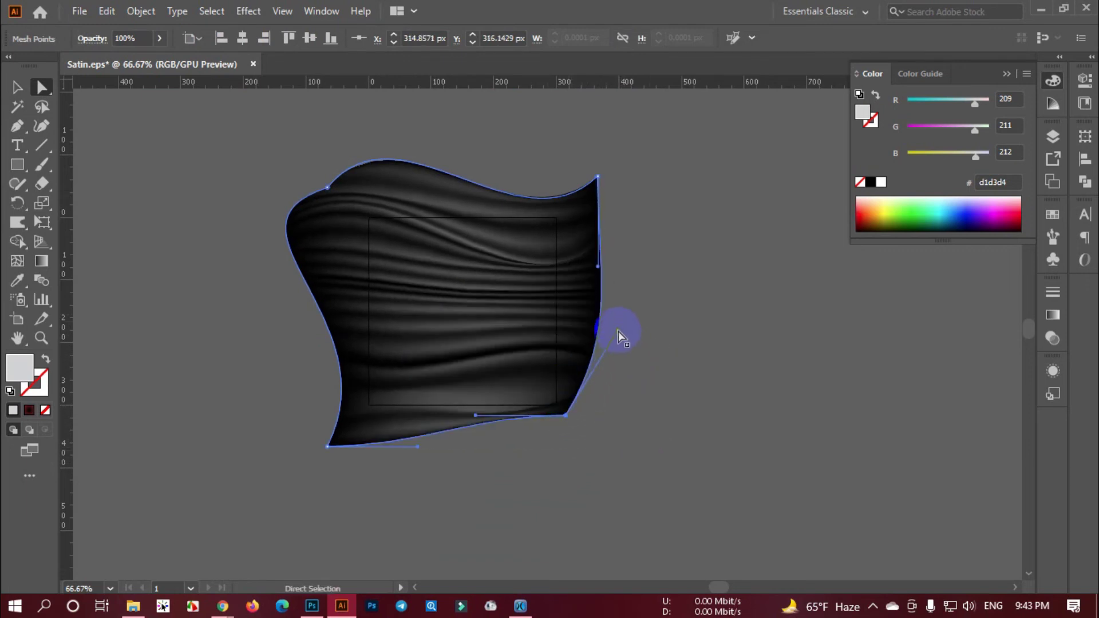
{"action": "left_click_drag", "start_coordinate": [618, 331], "coordinate": [562, 345]}
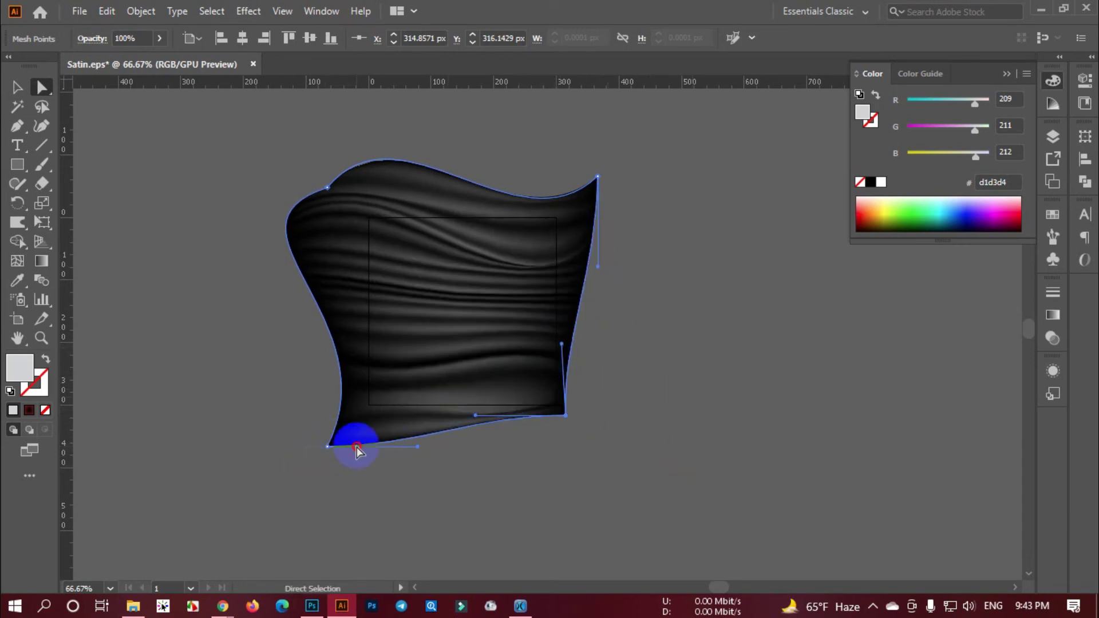
- Bulge the bottom edge downward near its left end by pulling the lower-left corner's horizontal handle down
{"action": "left_click_drag", "start_coordinate": [414, 445], "coordinate": [354, 534]}
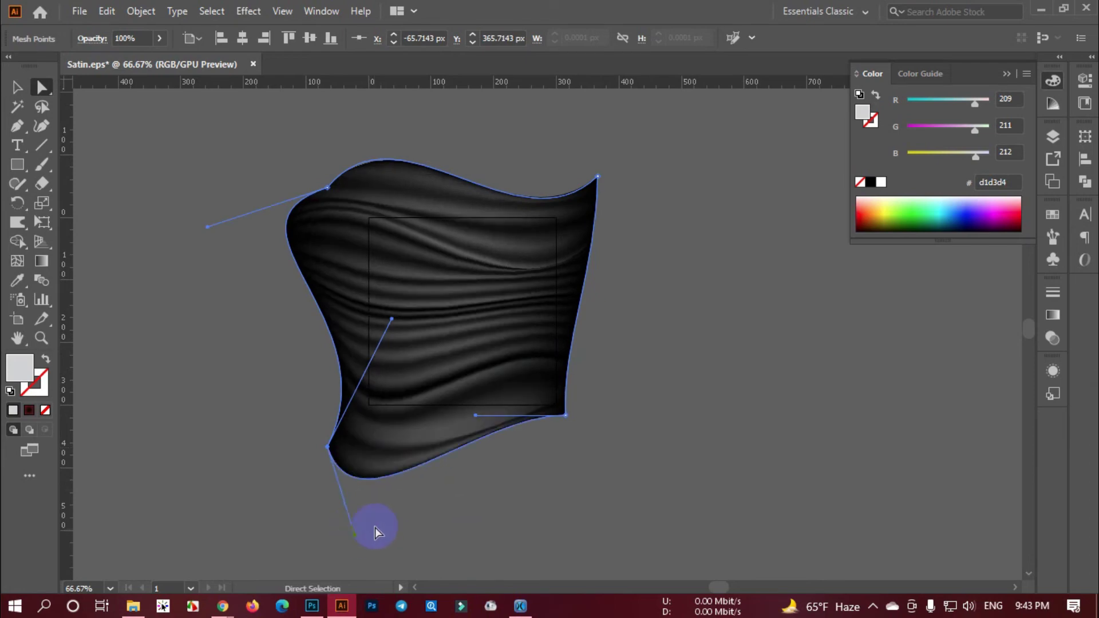
{"action": "scroll", "coordinate": [391, 321], "scroll_direction": "up", "scroll_amount": 2}
{"action": "left_click_drag", "start_coordinate": [384, 319], "coordinate": [436, 273]}
{"action": "scroll", "coordinate": [444, 310], "scroll_direction": "down", "scroll_amount": 3}
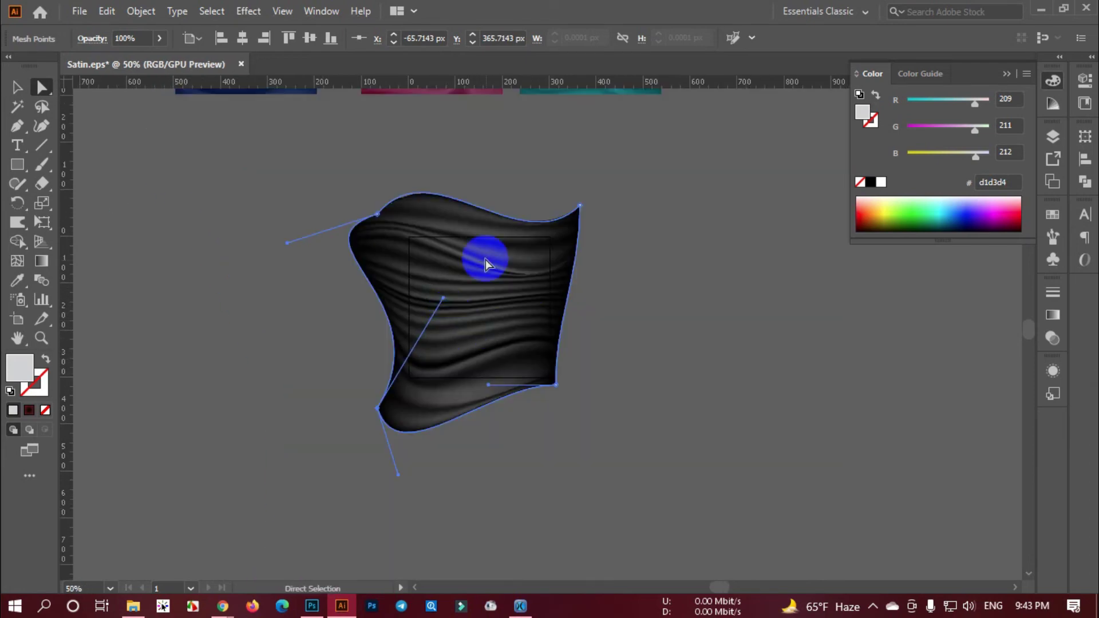
- Add a mesh point at about X 152.8, Y 120.7 px and tilt its horizontal handles, left one down and right one up
{"action": "scroll", "coordinate": [484, 252], "scroll_direction": "up", "scroll_amount": 3}
{"action": "left_click", "coordinate": [16, 261]}
{"action": "left_click", "coordinate": [484, 375]}
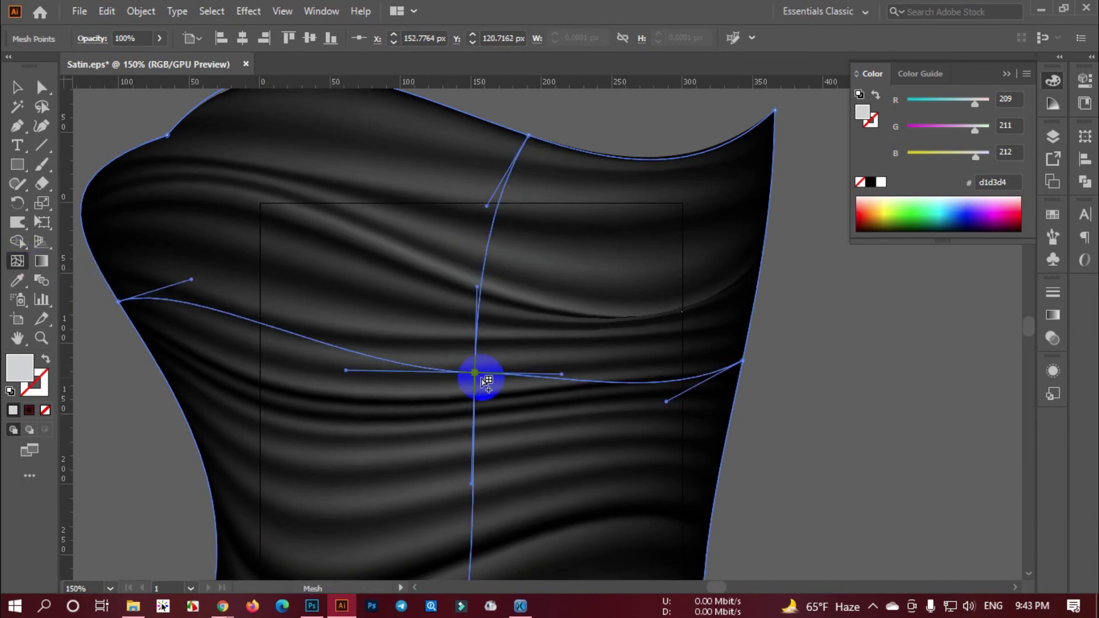
{"action": "scroll", "coordinate": [483, 375], "scroll_direction": "down", "scroll_amount": 2}
{"action": "left_click_drag", "start_coordinate": [423, 381], "coordinate": [383, 441]}
{"action": "scroll", "coordinate": [511, 373], "scroll_direction": "up", "scroll_amount": 2}
{"action": "left_click_drag", "start_coordinate": [514, 350], "coordinate": [550, 325]}
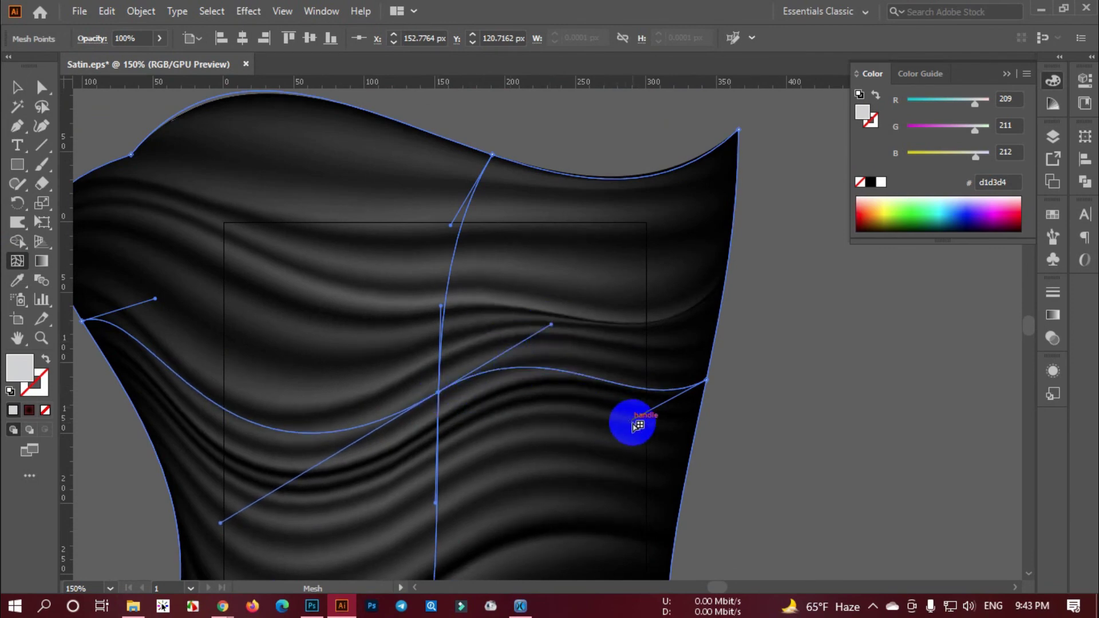
- Deepen the new mesh row's wave by lowering its right-edge handle, extend the center point's right handle, and bend the column's lower end rightward
{"action": "left_click_drag", "start_coordinate": [630, 421], "coordinate": [615, 502]}
{"action": "scroll", "coordinate": [613, 467], "scroll_direction": "down", "scroll_amount": 1}
{"action": "scroll", "coordinate": [582, 381], "scroll_direction": "up", "scroll_amount": 2}
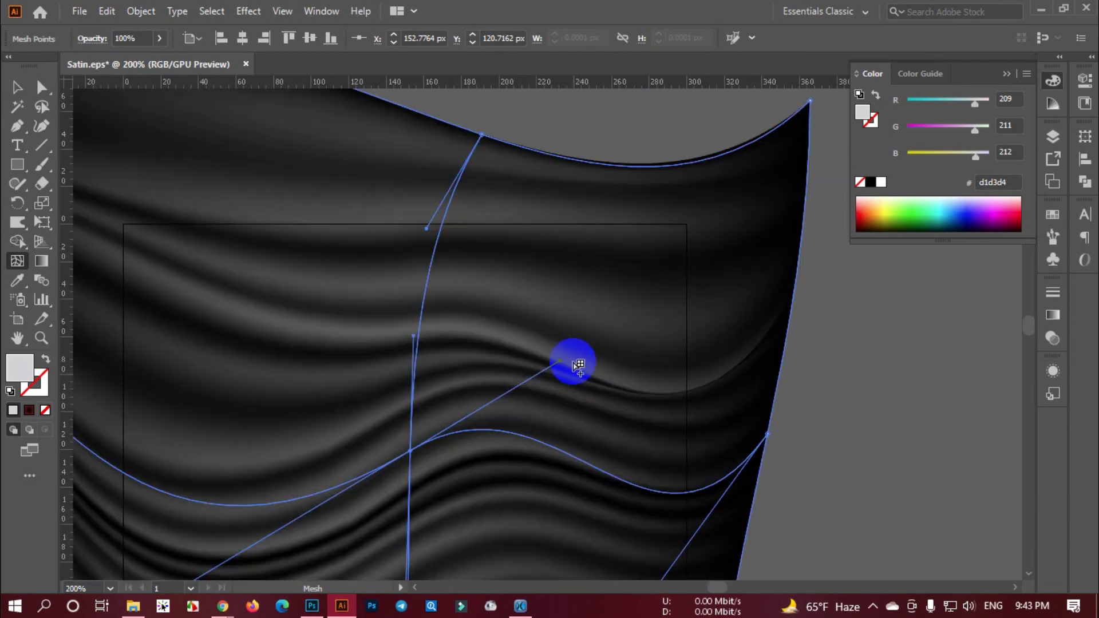
{"action": "left_click_drag", "start_coordinate": [570, 371], "coordinate": [584, 349]}
{"action": "scroll", "coordinate": [619, 315], "scroll_direction": "down", "scroll_amount": 2}
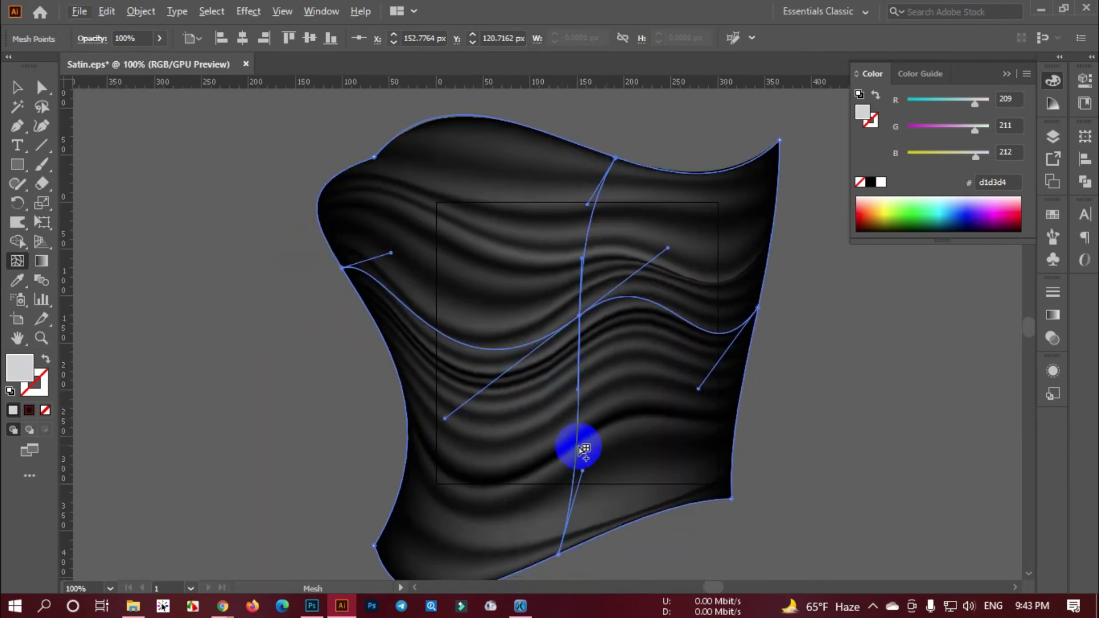
{"action": "left_click_drag", "start_coordinate": [590, 475], "coordinate": [617, 479]}
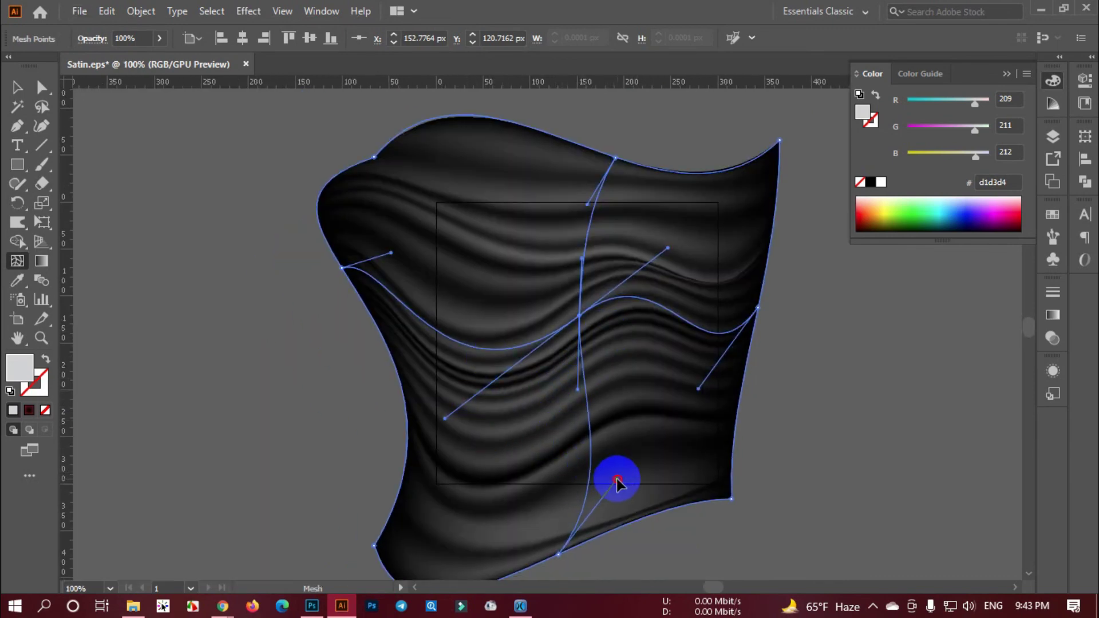
- Add a mesh point at about X 63.8, Y 128.4 px, lower the mesh point beneath it, and tilt the new point's handles down to the right
{"action": "left_click", "coordinate": [495, 322]}
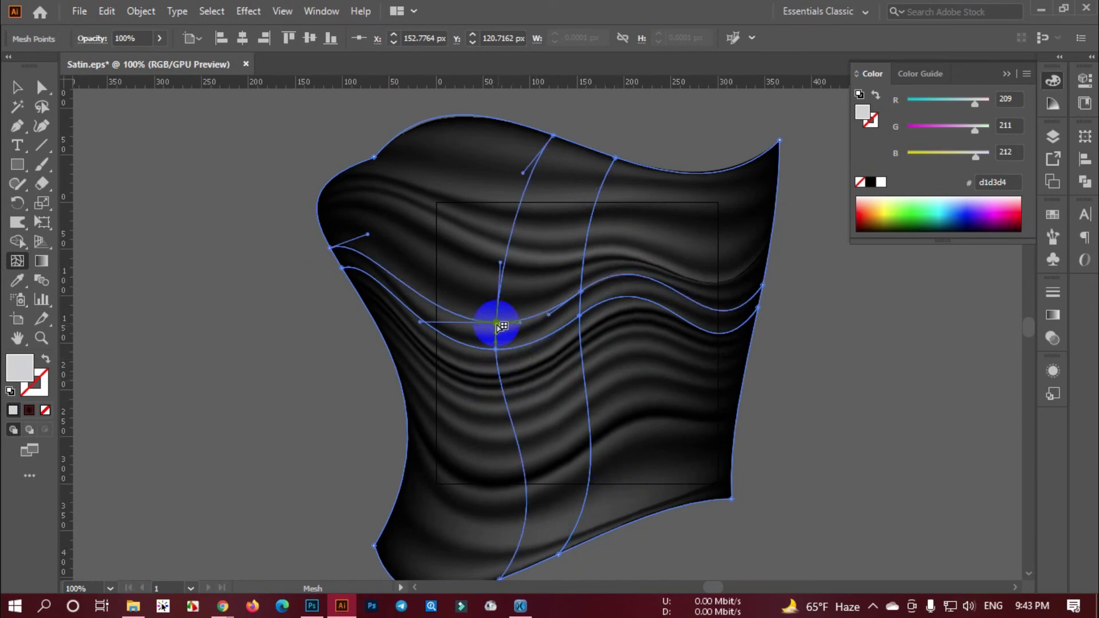
{"action": "left_click_drag", "start_coordinate": [484, 323], "coordinate": [422, 309]}
{"action": "left_click_drag", "start_coordinate": [496, 349], "coordinate": [486, 381]}
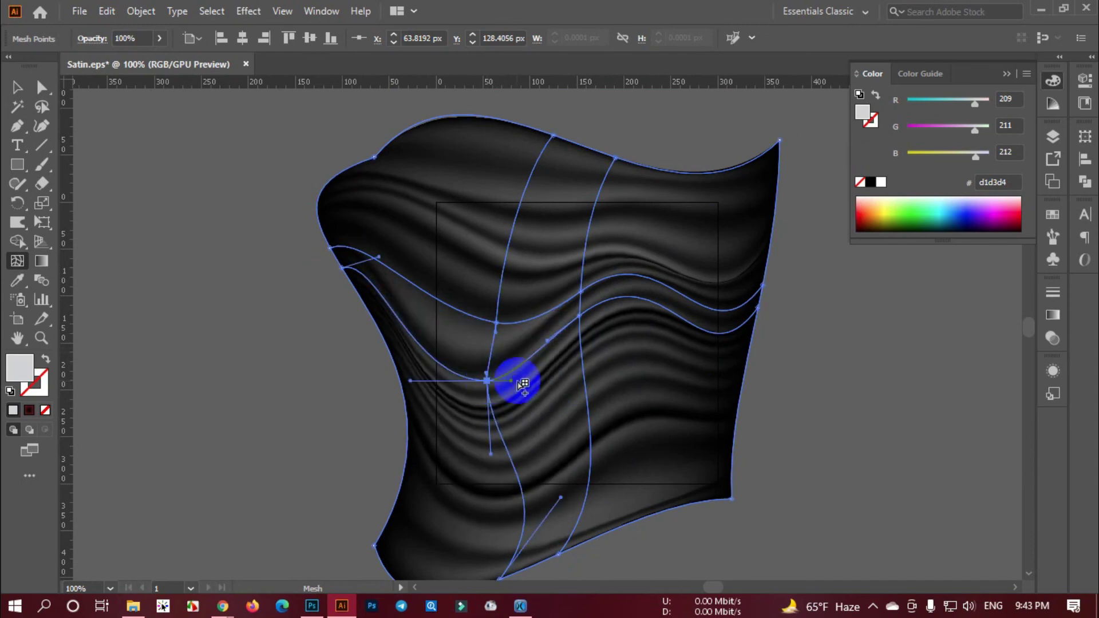
{"action": "left_click", "coordinate": [497, 321]}
{"action": "left_click_drag", "start_coordinate": [521, 328], "coordinate": [528, 348]}
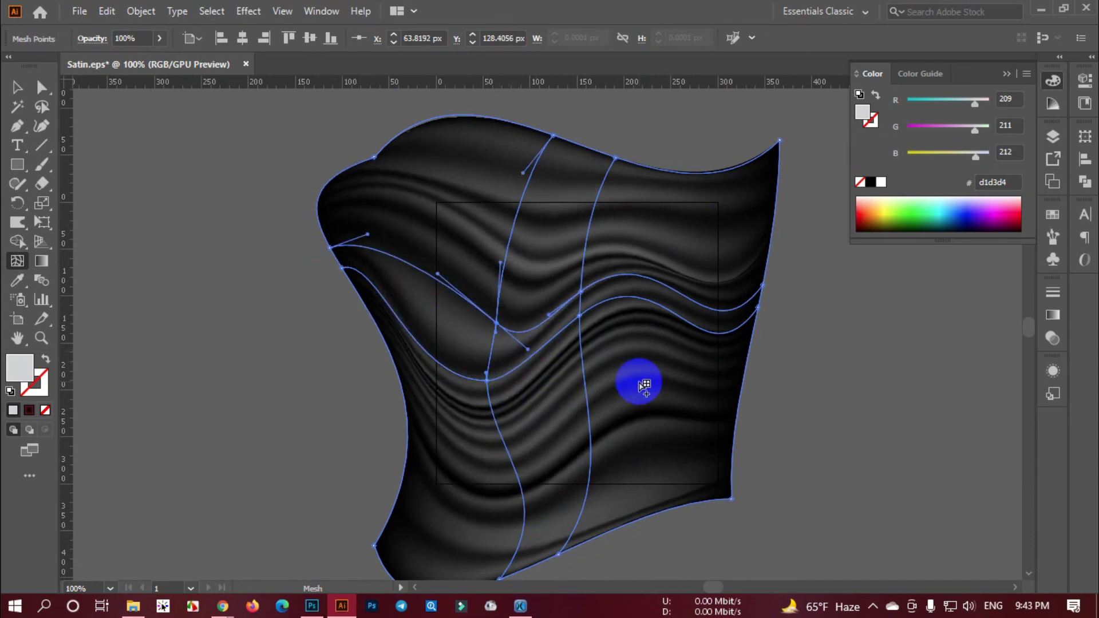
- Add a mesh point at about X 216.6, Y 188.4 px and pull its right handle up and left handle down
{"action": "left_click", "coordinate": [640, 380]}
{"action": "left_click_drag", "start_coordinate": [677, 382], "coordinate": [728, 346]}
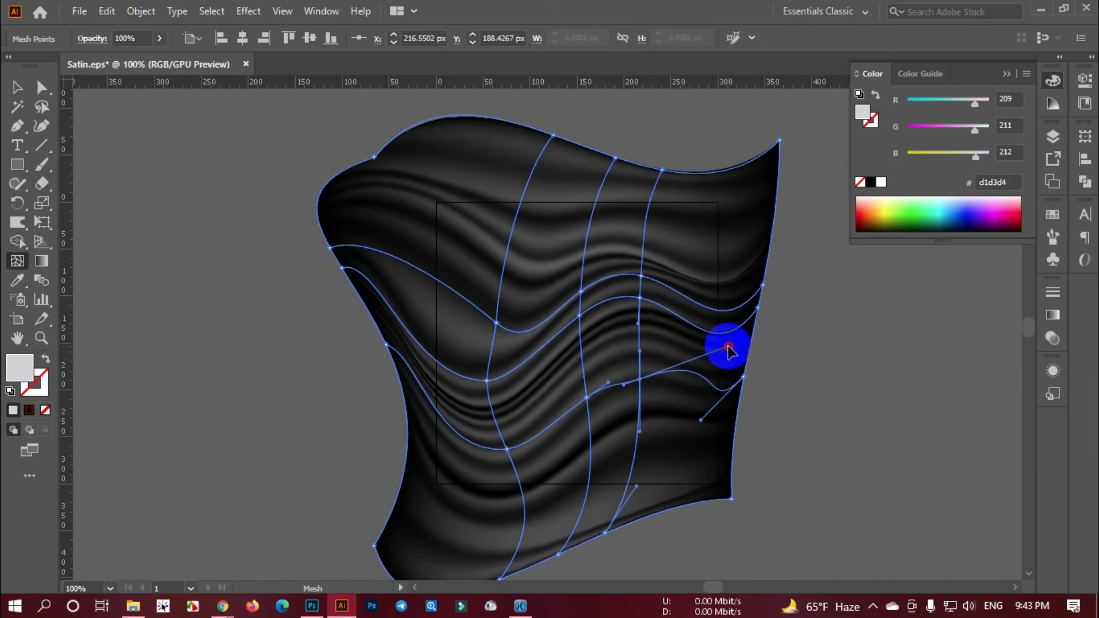
{"action": "left_click_drag", "start_coordinate": [628, 389], "coordinate": [608, 417]}
- Move the lower-left mesh point to about X 85.6, Y 240.7 px, deselect the fabric, and view the whole shape
{"action": "left_click_drag", "start_coordinate": [507, 450], "coordinate": [516, 428]}
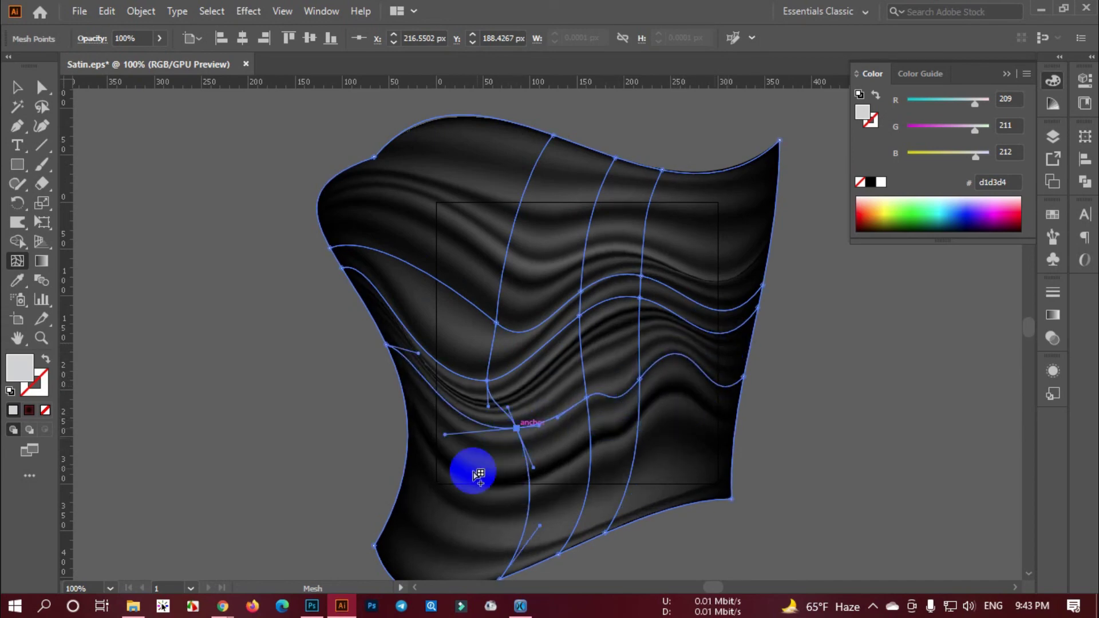
{"action": "left_click", "coordinate": [17, 87]}
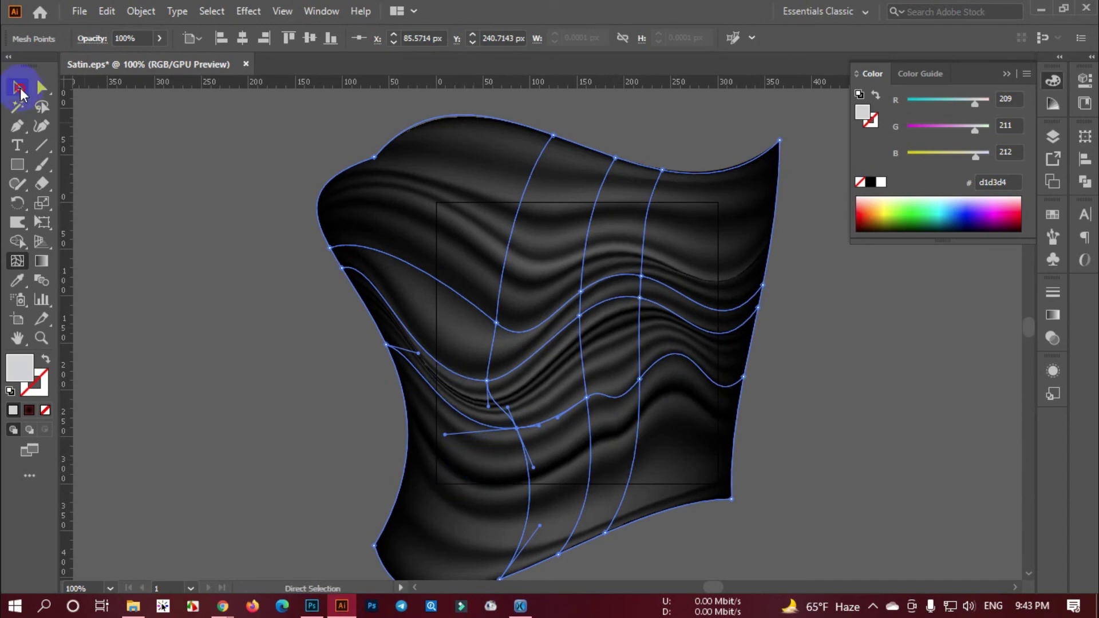
{"action": "left_click", "coordinate": [220, 246]}
{"action": "scroll", "coordinate": [219, 246], "scroll_direction": "down", "scroll_amount": 1}
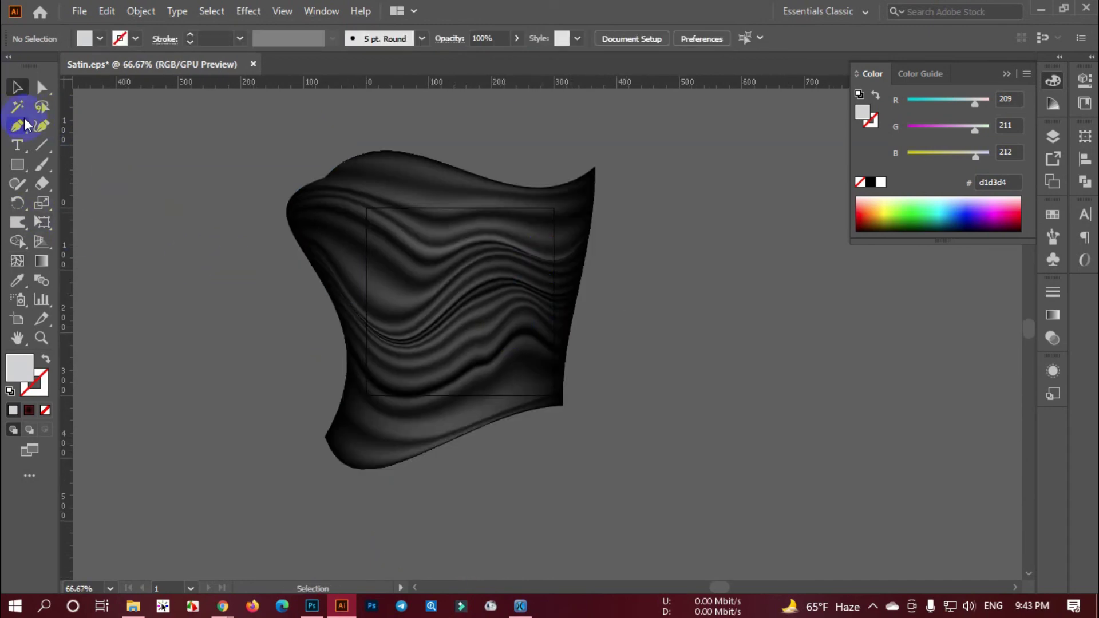
- Create a 300 × 300 px light gray rectangle beside the fabric shape
{"action": "left_click_drag", "start_coordinate": [17, 172], "coordinate": [89, 165]}
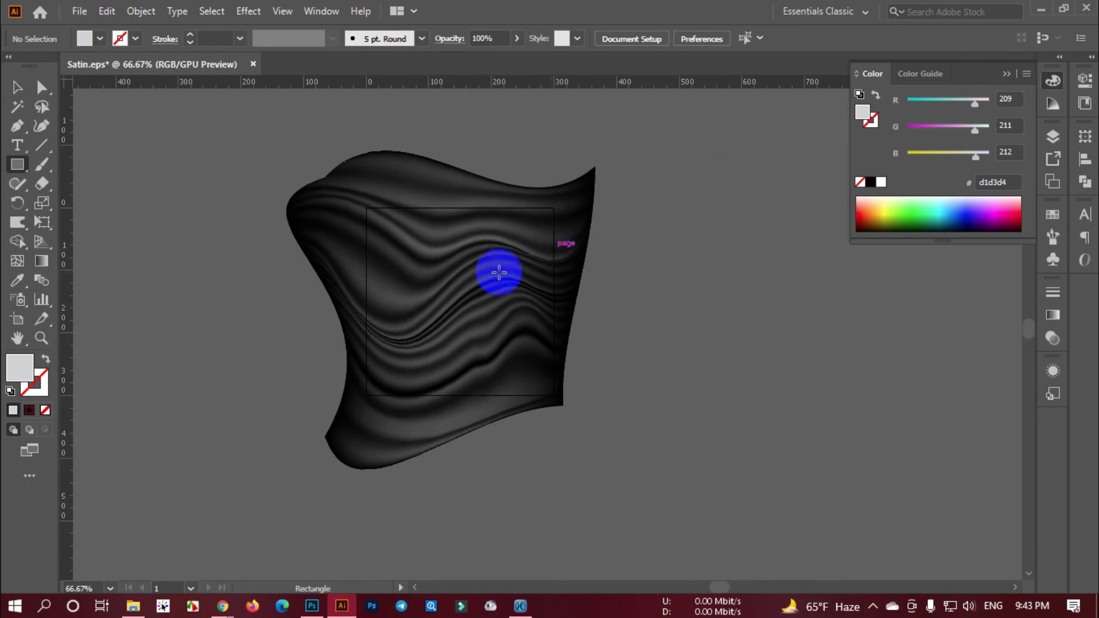
{"action": "scroll", "coordinate": [493, 273], "scroll_direction": "up", "scroll_amount": 2}
{"action": "scroll", "coordinate": [191, 268], "scroll_direction": "down", "scroll_amount": 1}
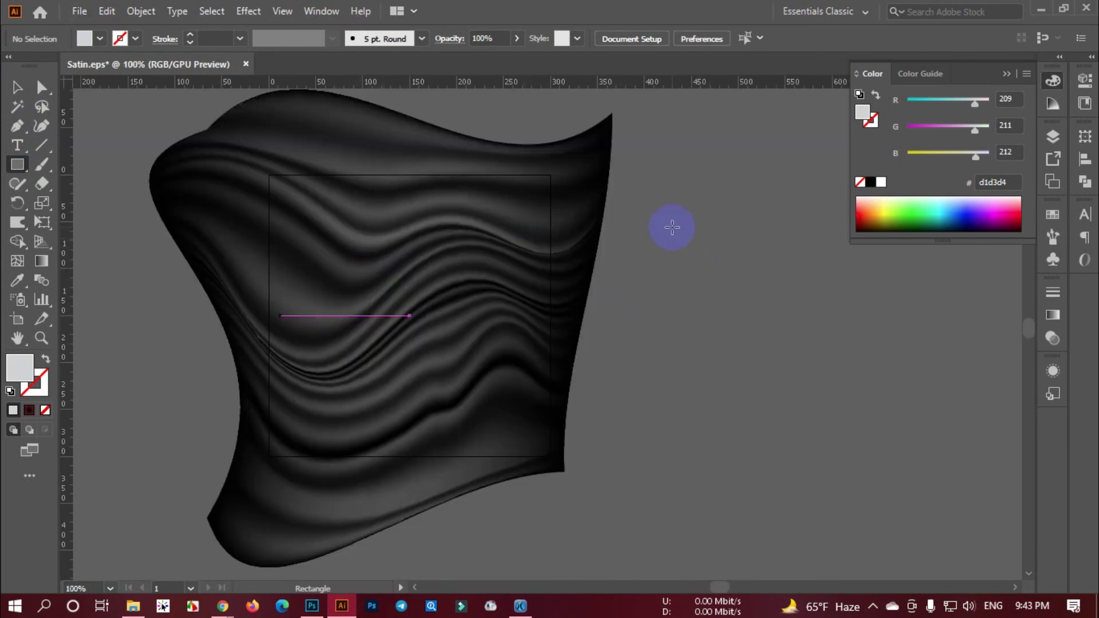
{"action": "left_click", "coordinate": [650, 219]}
{"action": "left_click_drag", "start_coordinate": [521, 240], "coordinate": [607, 248]}
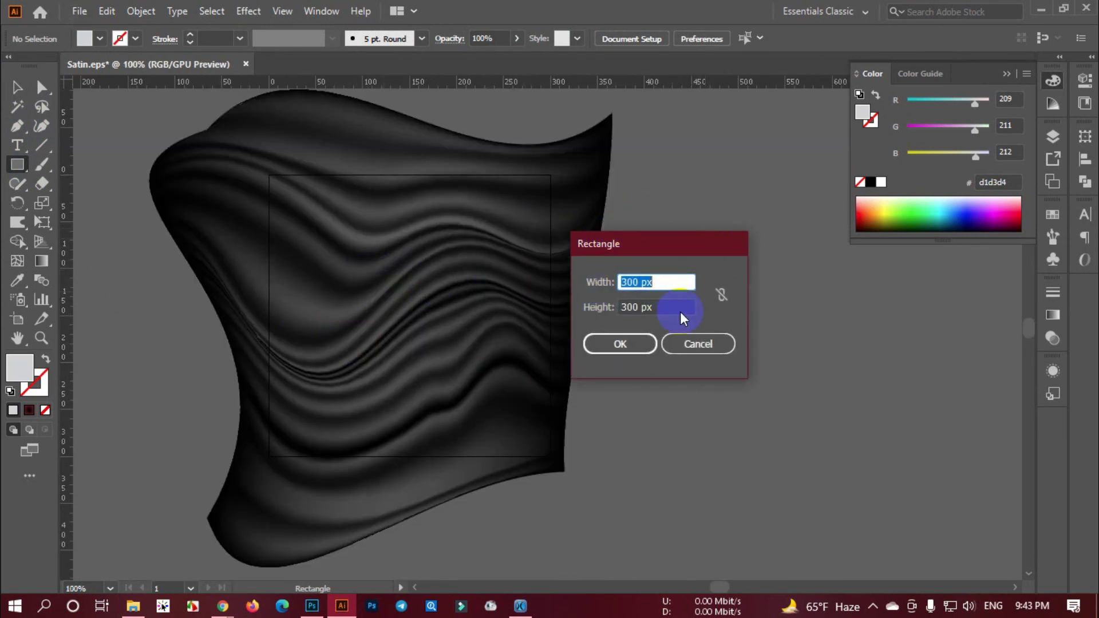
{"action": "left_click", "coordinate": [629, 343]}
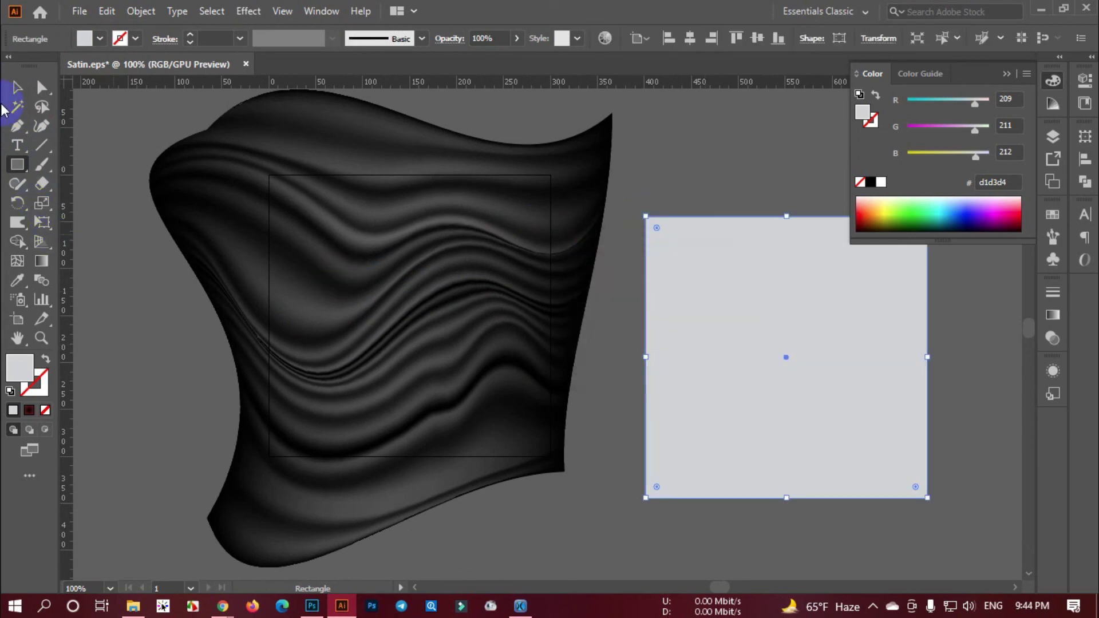
- Center the gray rectangle horizontally and vertically on the artboard, then deselect it
{"action": "left_click", "coordinate": [17, 87]}
{"action": "left_click", "coordinate": [685, 39]}
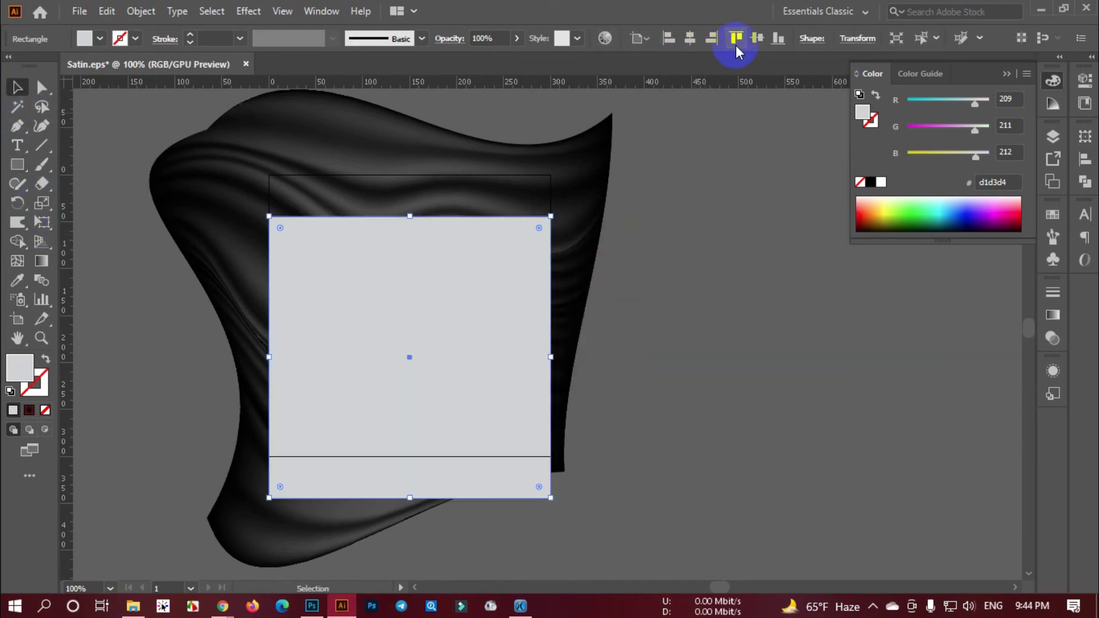
{"action": "left_click", "coordinate": [758, 38]}
{"action": "left_click", "coordinate": [706, 228]}
- Select the gray square together with the warped fabric beneath it and make a clipping mask
{"action": "scroll", "coordinate": [588, 306], "scroll_direction": "down", "scroll_amount": 2}
{"action": "key", "text": "ctrl+a"}
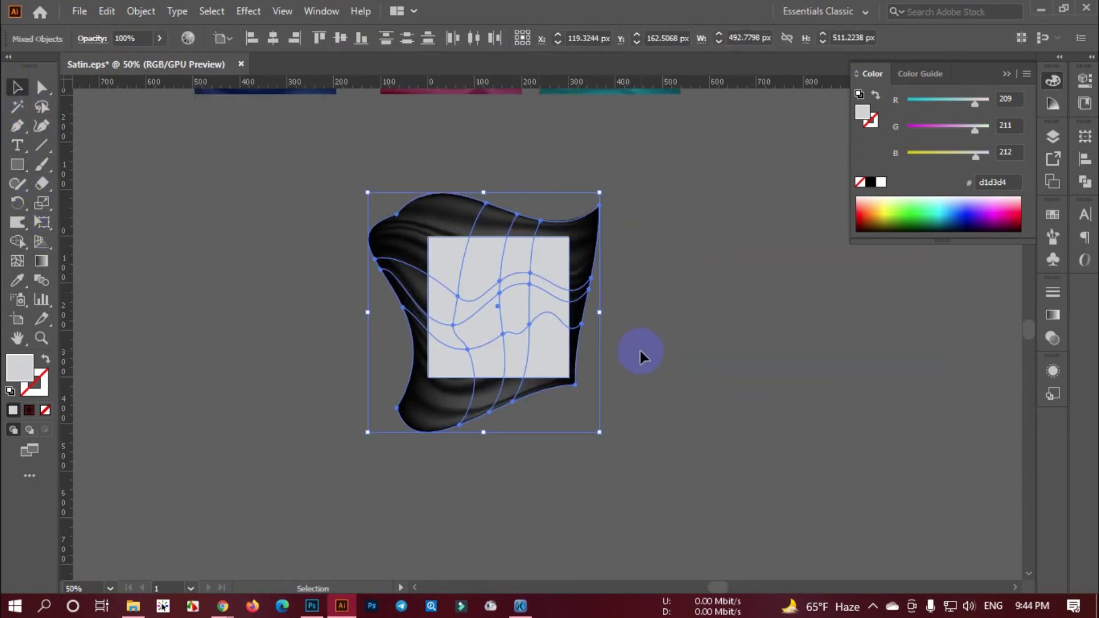
{"action": "left_click", "coordinate": [714, 418]}
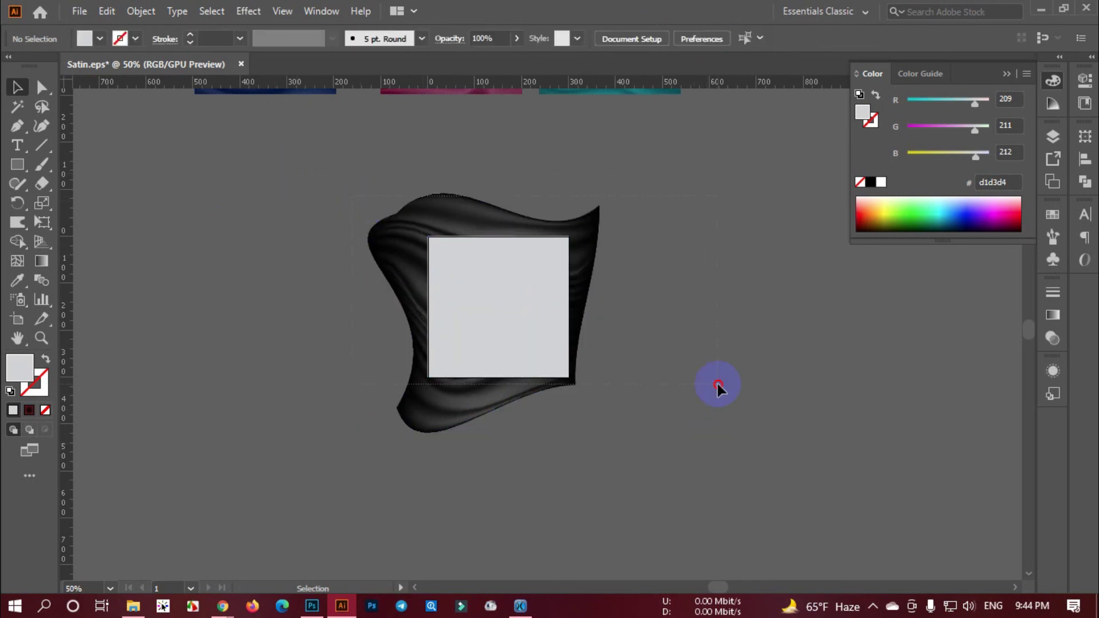
{"action": "key", "text": "ctrl+a"}
{"action": "scroll", "coordinate": [609, 308], "scroll_direction": "up", "scroll_amount": 3}
{"action": "right_click", "coordinate": [427, 181]}
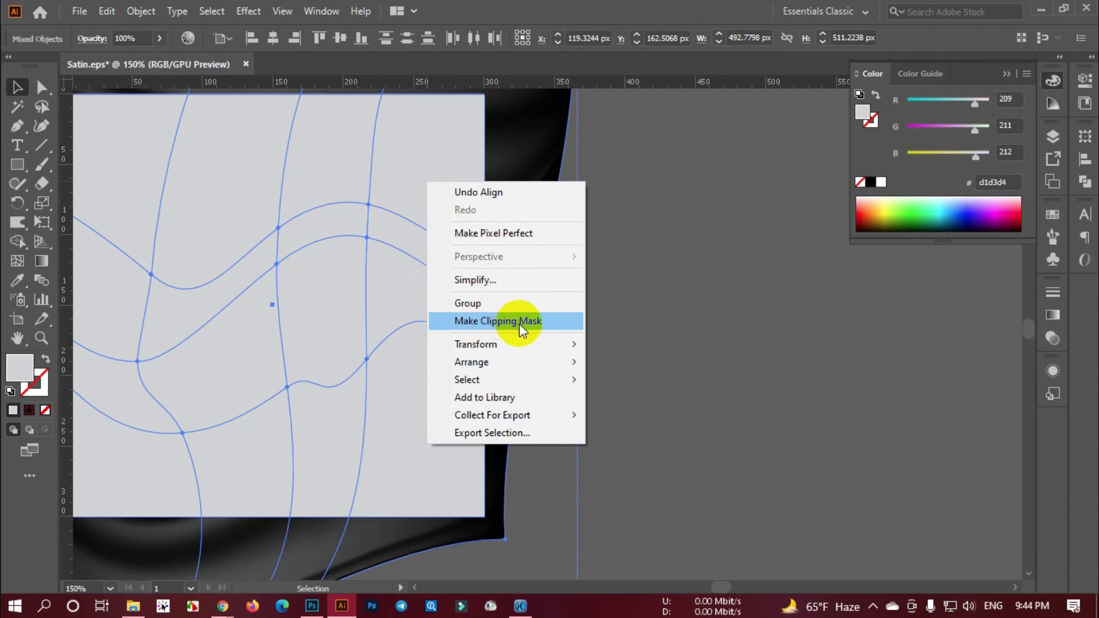
{"action": "left_click", "coordinate": [595, 12]}
{"action": "left_click", "coordinate": [675, 347]}
{"action": "scroll", "coordinate": [675, 349], "scroll_direction": "down", "scroll_amount": 3}
{"action": "left_click_drag", "start_coordinate": [357, 231], "coordinate": [768, 483]}
{"action": "key", "text": "ctrl+7"}
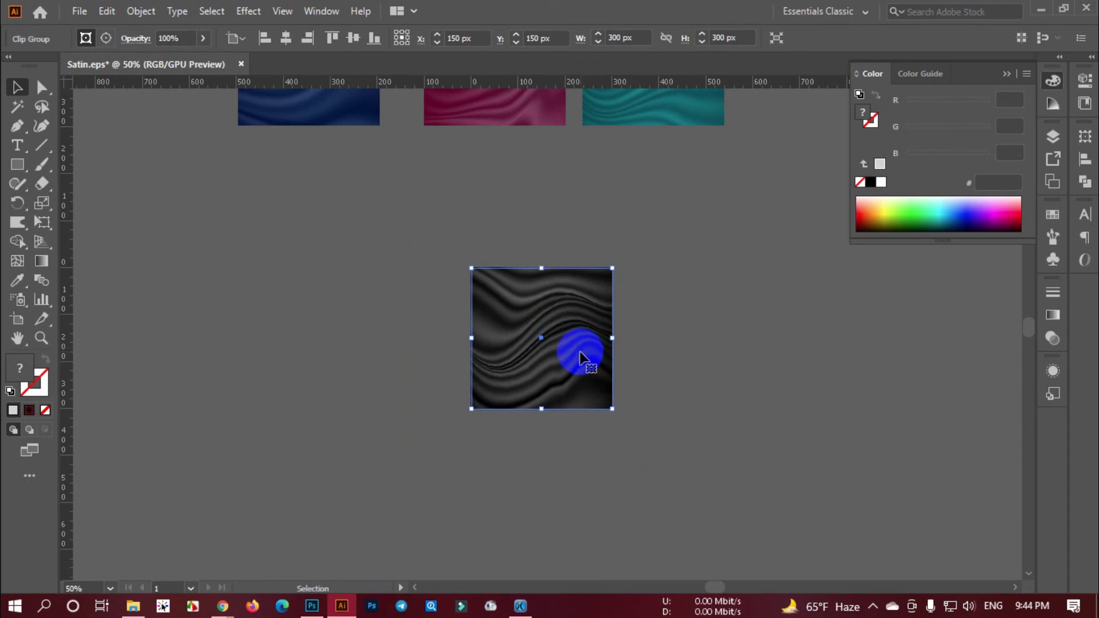
- Inspect the clipped fabric square up close and compare it with the blue, pink and teal samples
{"action": "scroll", "coordinate": [618, 372], "scroll_direction": "up", "scroll_amount": 3}
{"action": "left_click_drag", "start_coordinate": [611, 365], "coordinate": [717, 456]}
{"action": "scroll", "coordinate": [535, 338], "scroll_direction": "down", "scroll_amount": 2}
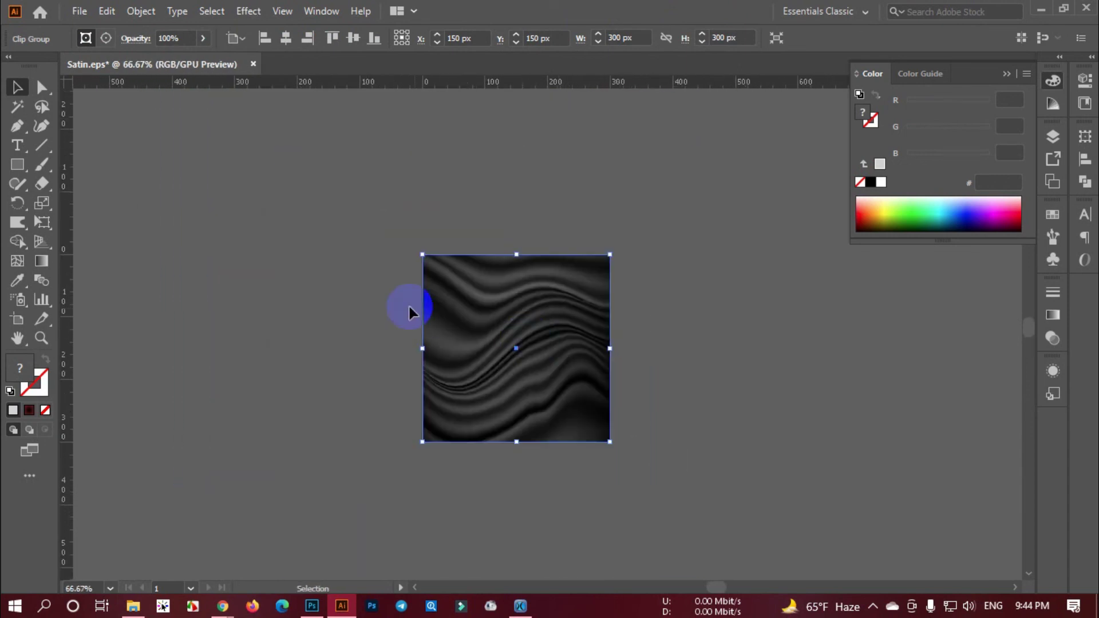
{"action": "left_click", "coordinate": [718, 450]}
{"action": "scroll", "coordinate": [558, 331], "scroll_direction": "up", "scroll_amount": 1}
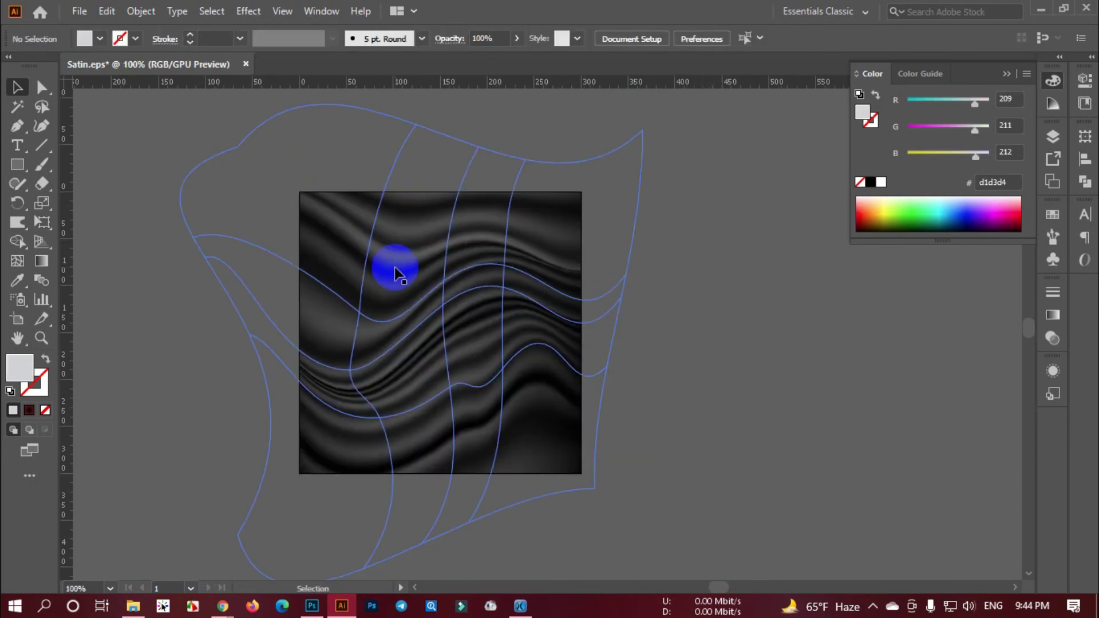
{"action": "scroll", "coordinate": [484, 312], "scroll_direction": "up", "scroll_amount": 1}
{"action": "left_click_drag", "start_coordinate": [737, 353], "coordinate": [762, 436]}
{"action": "scroll", "coordinate": [662, 389], "scroll_direction": "down", "scroll_amount": 3}
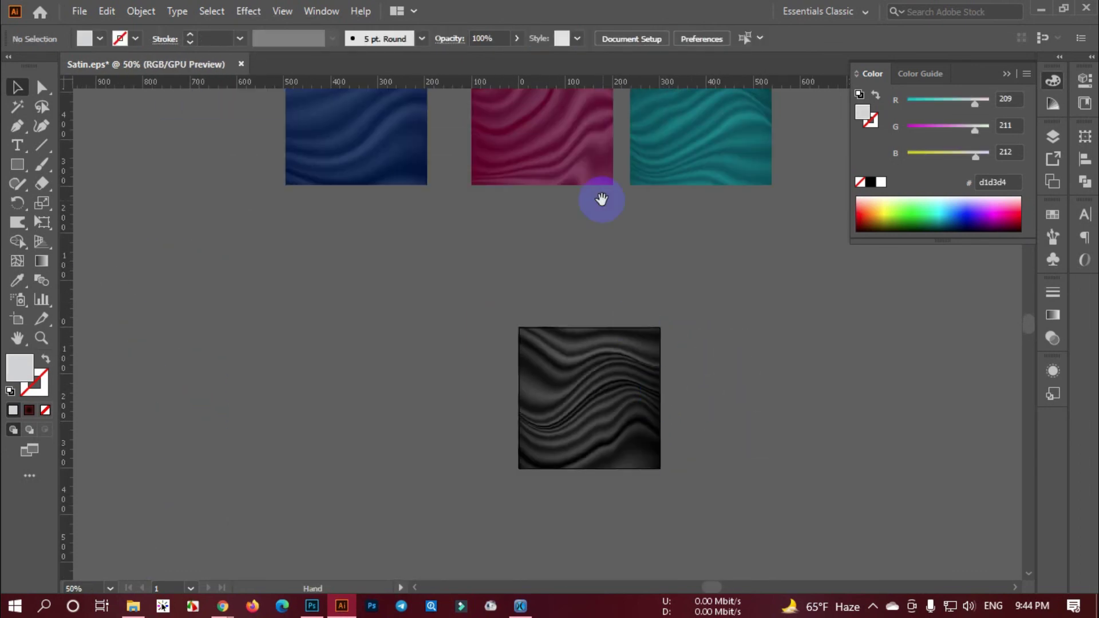
{"action": "left_click_drag", "start_coordinate": [601, 199], "coordinate": [557, 312]}
{"action": "left_click_drag", "start_coordinate": [378, 178], "coordinate": [711, 334]}
{"action": "key", "text": "ctrl+z"}
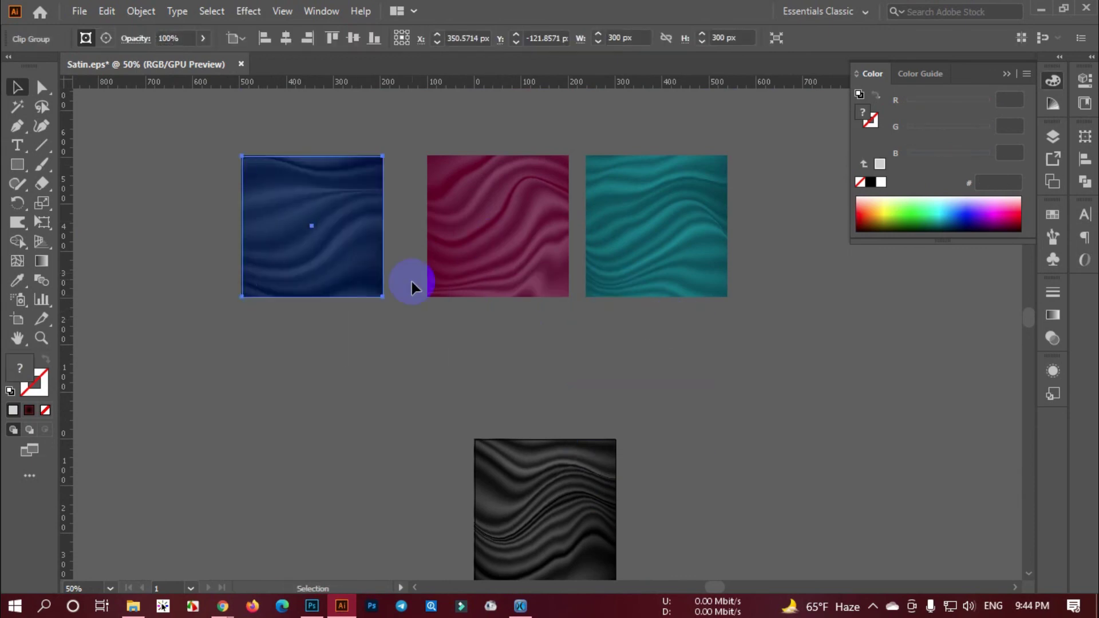
{"action": "left_click", "coordinate": [410, 286]}
{"action": "left_click_drag", "start_coordinate": [390, 397], "coordinate": [434, 278]}
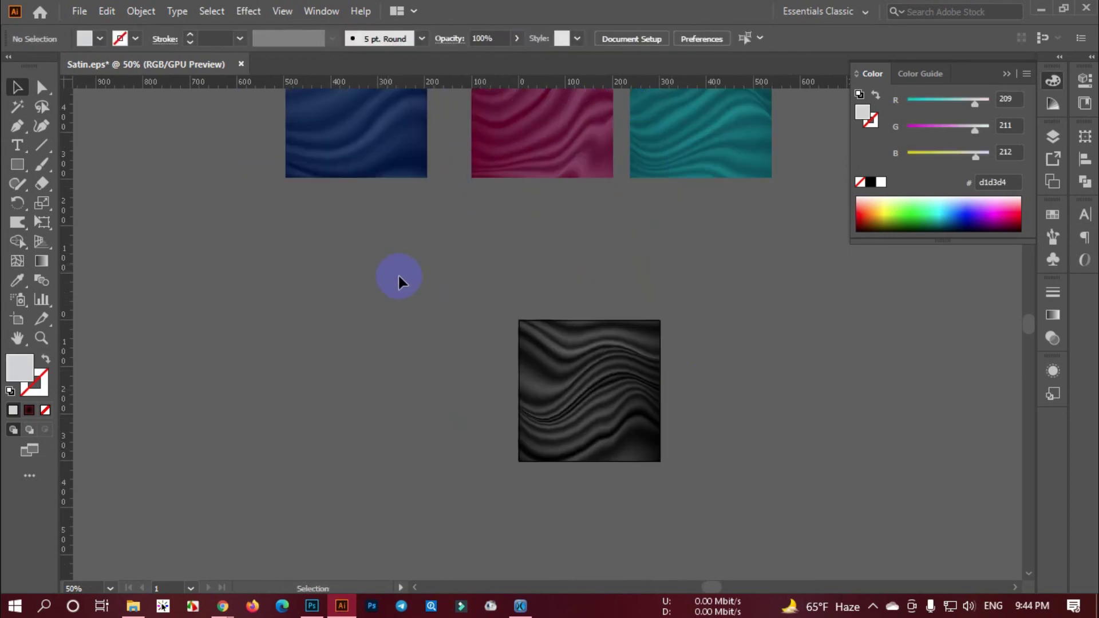
- Open Adjust Color Balance for the clipped black fabric with RGB mode, Convert and Preview enabled
{"action": "left_click_drag", "start_coordinate": [734, 481], "coordinate": [782, 524]}
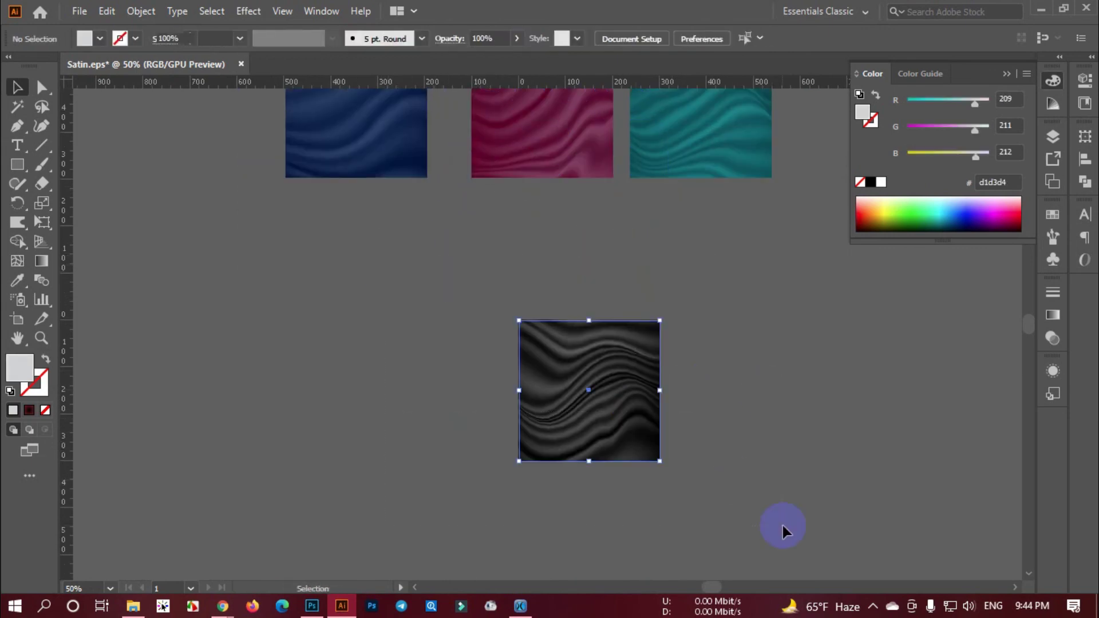
{"action": "left_click", "coordinate": [114, 13]}
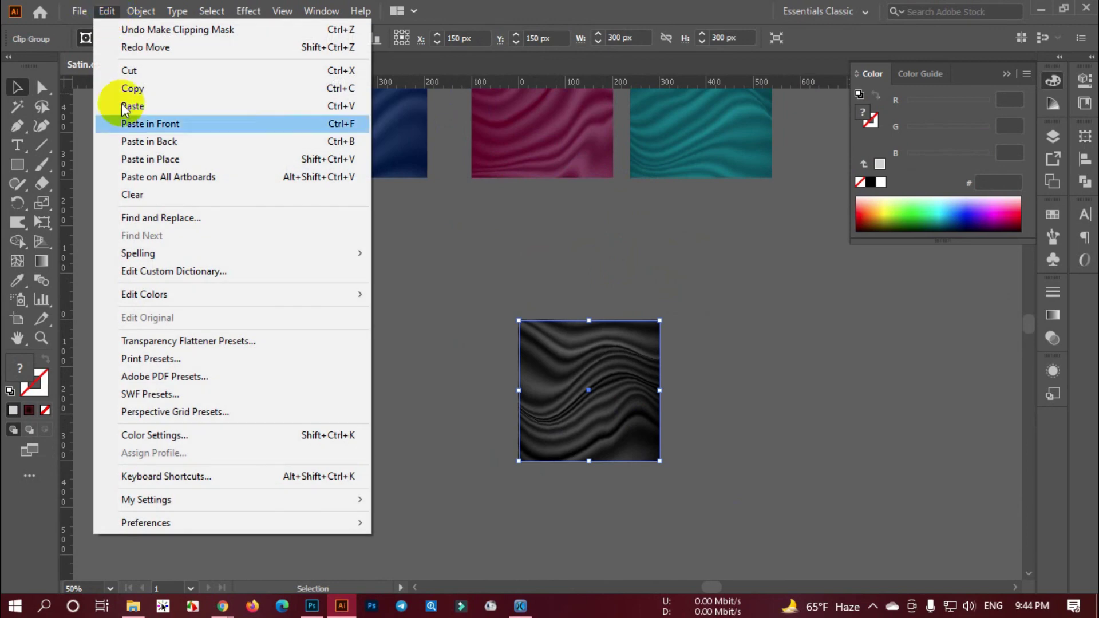
{"action": "mouse_move", "coordinate": [216, 298]}
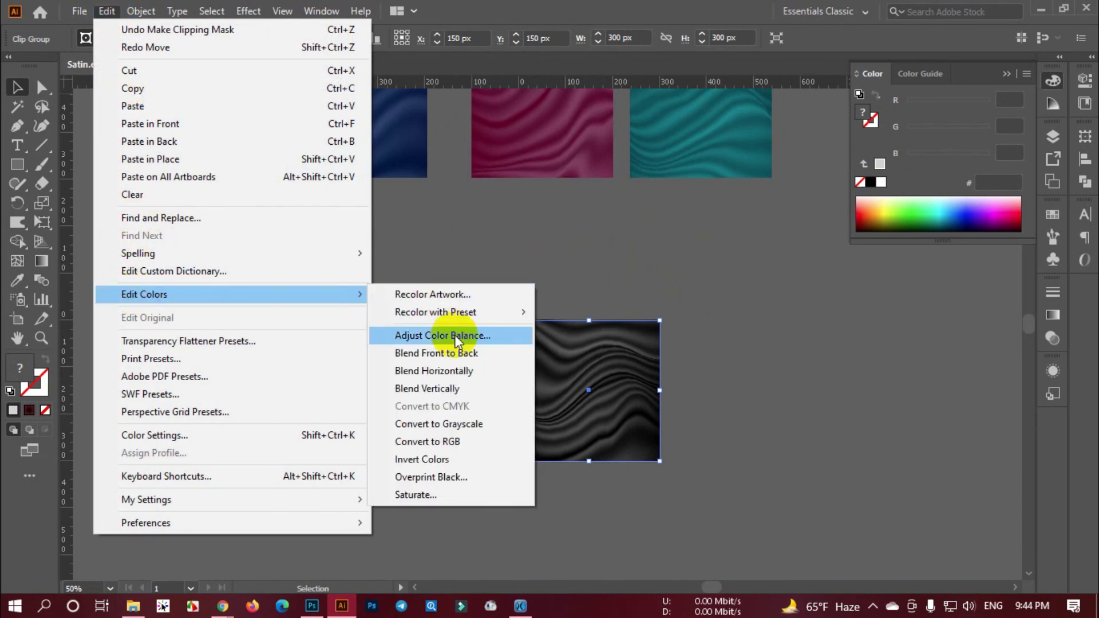
{"action": "left_click", "coordinate": [469, 336]}
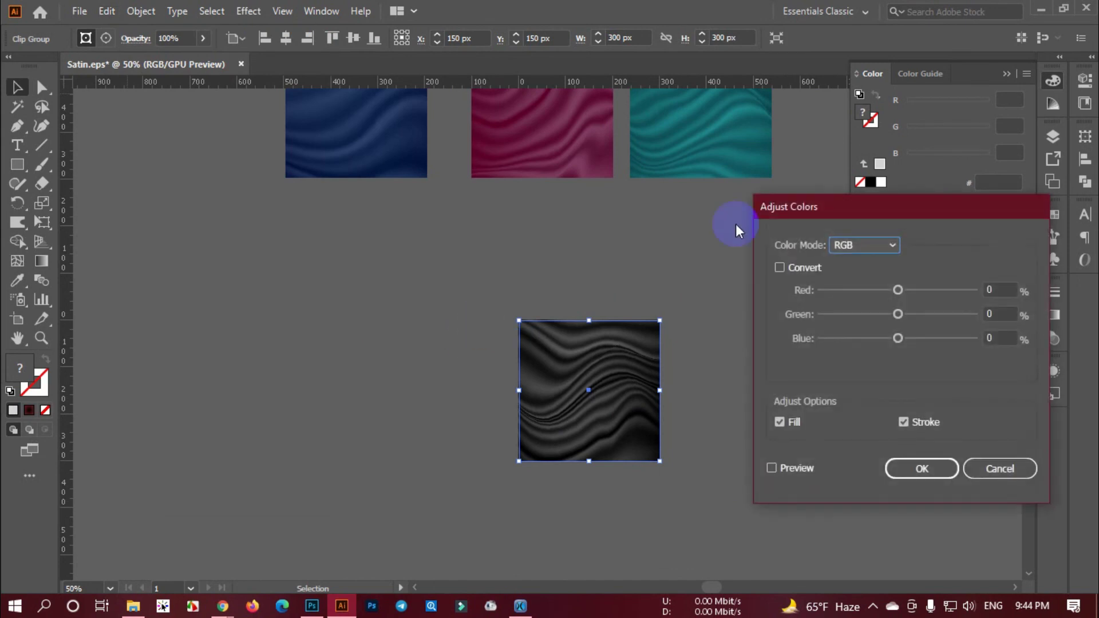
{"action": "left_click", "coordinate": [786, 249]}
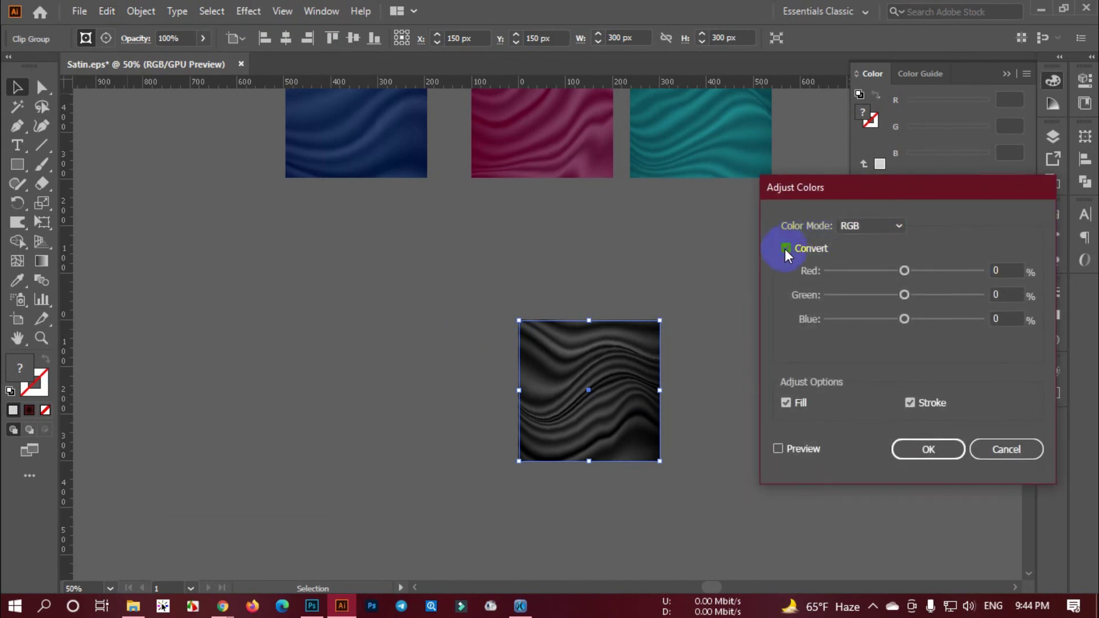
{"action": "left_click", "coordinate": [778, 448]}
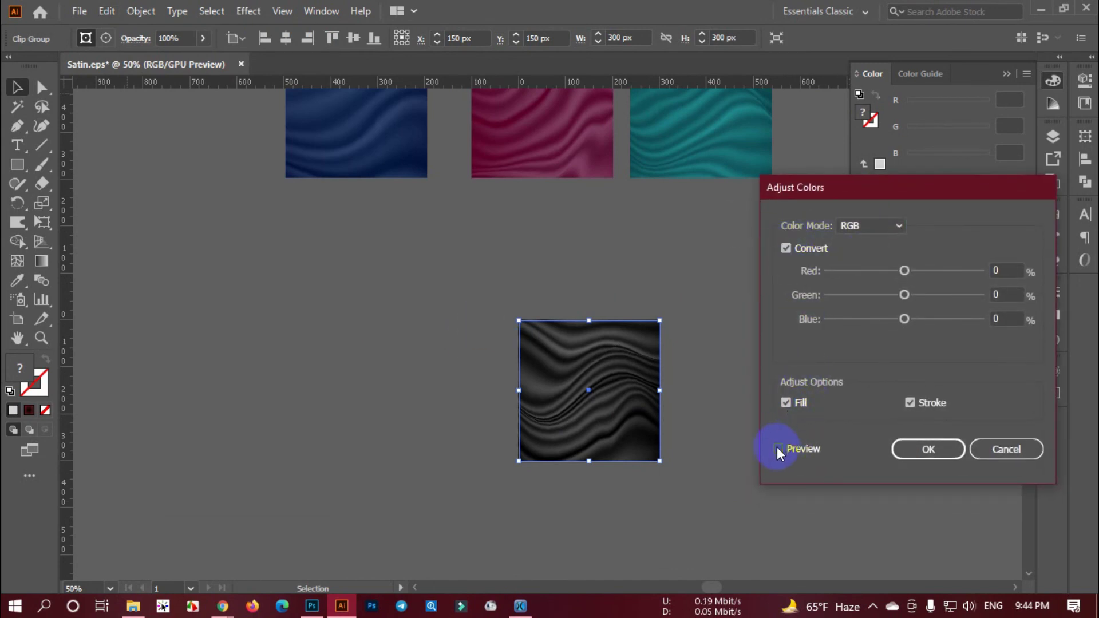
{"action": "left_click_drag", "start_coordinate": [898, 191], "coordinate": [842, 197]}
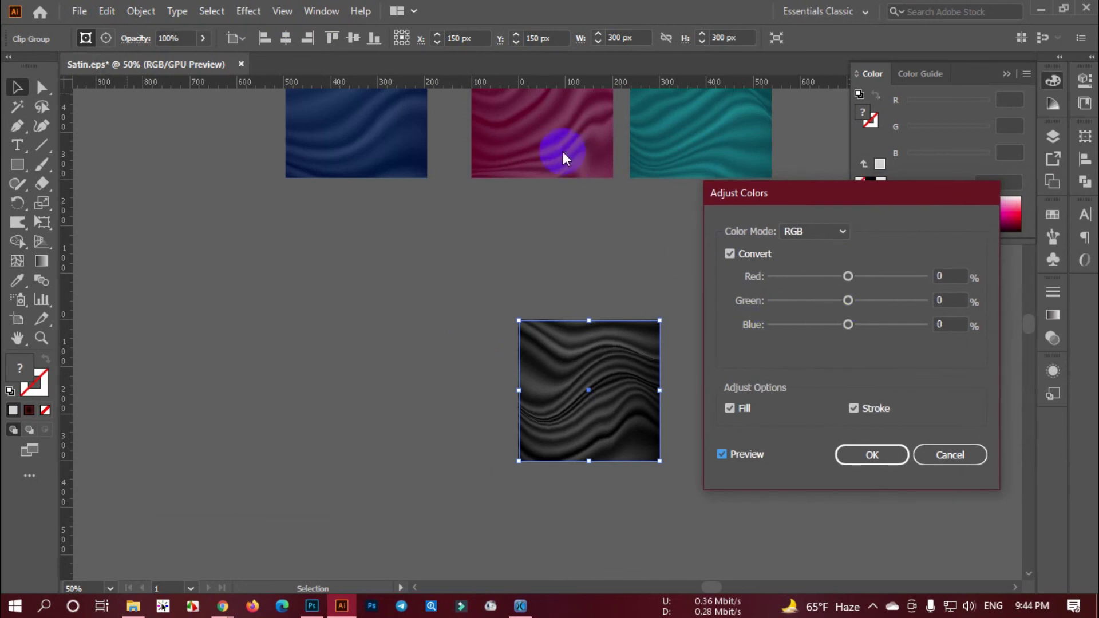
- Tint the fabric green by setting Red to -12% and Green to 22%, and apply the color adjustment
{"action": "left_click_drag", "start_coordinate": [850, 305], "coordinate": [841, 276]}
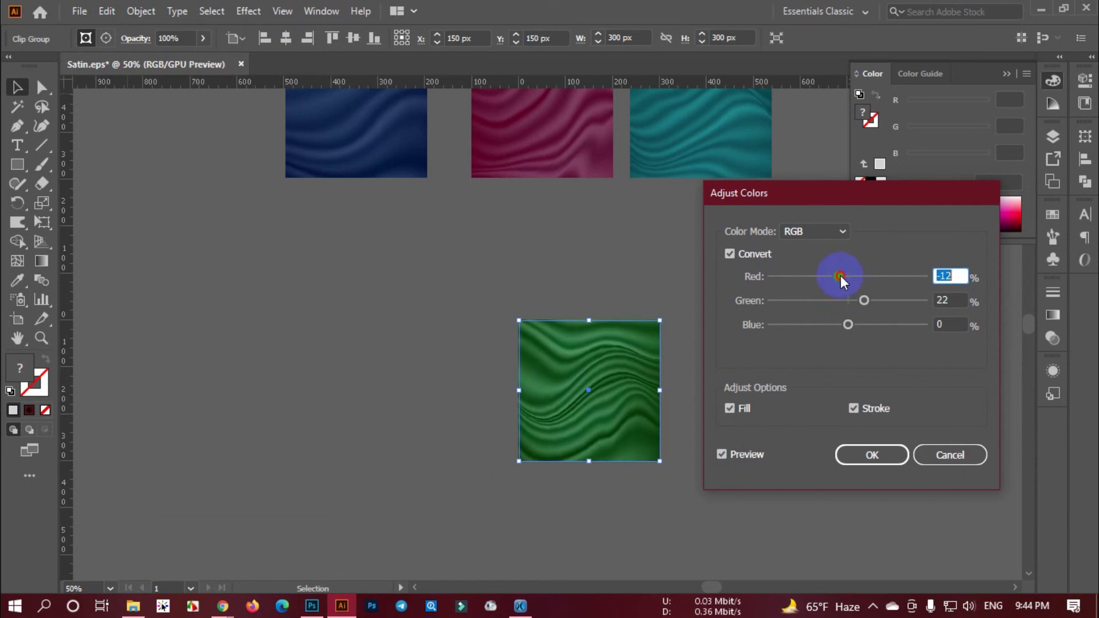
{"action": "left_click_drag", "start_coordinate": [839, 201], "coordinate": [468, 171]}
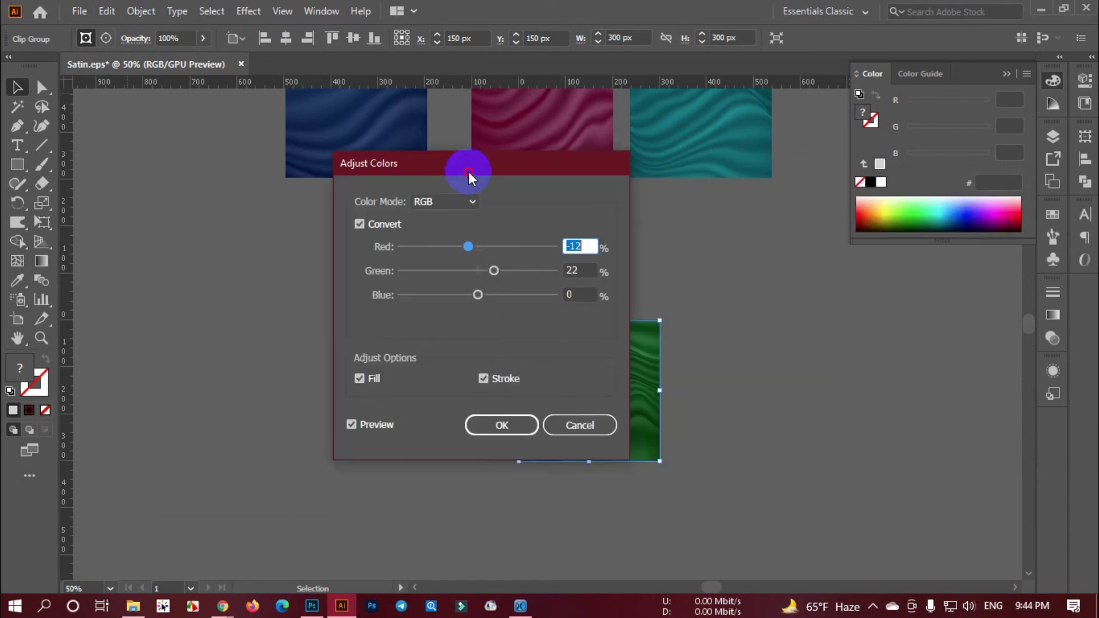
{"action": "left_click", "coordinate": [518, 431]}
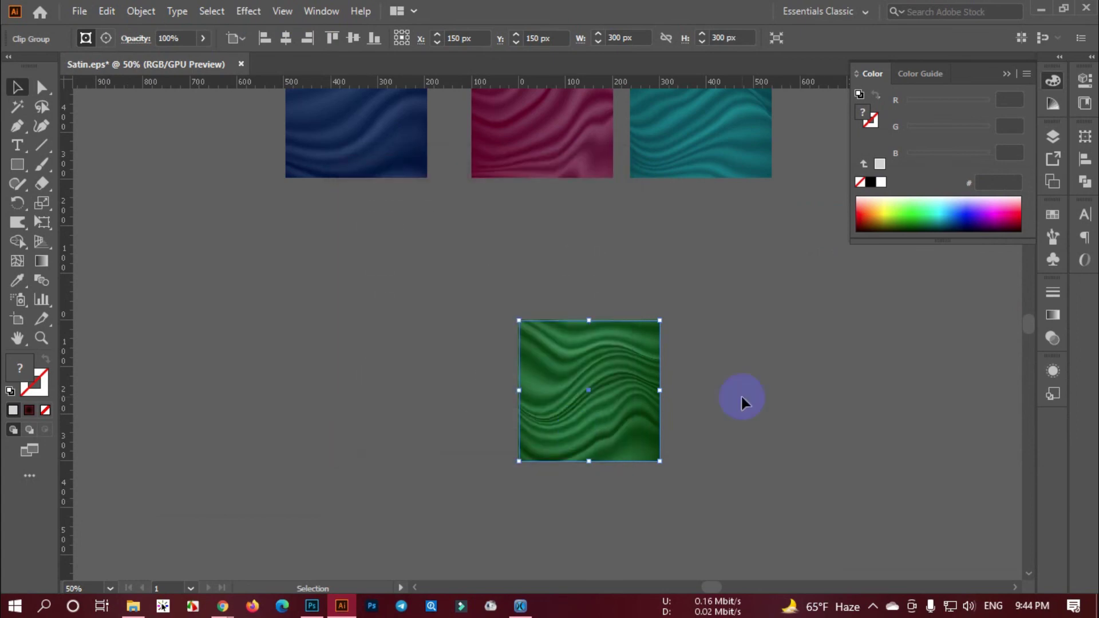
- Deselect the green fabric and examine its folds and color alongside the blue, pink and teal samples
{"action": "scroll", "coordinate": [635, 374], "scroll_direction": "up", "scroll_amount": 3}
{"action": "scroll", "coordinate": [584, 380], "scroll_direction": "down", "scroll_amount": 2}
{"action": "left_click", "coordinate": [703, 348]}
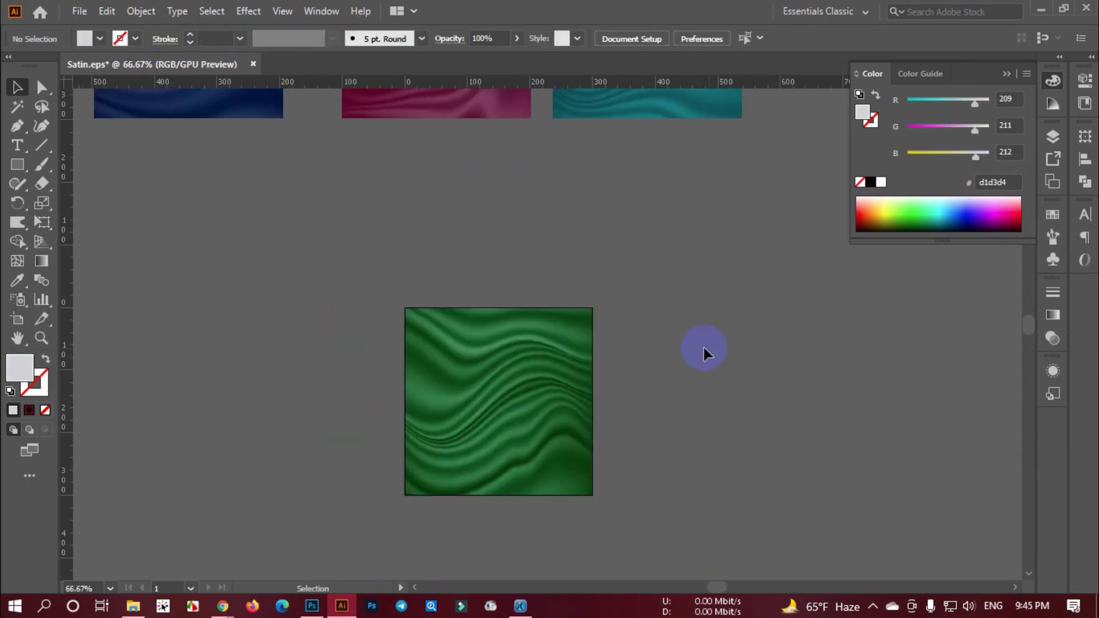
{"action": "scroll", "coordinate": [495, 400], "scroll_direction": "up", "scroll_amount": 2}
{"action": "scroll", "coordinate": [495, 399], "scroll_direction": "left", "scroll_amount": 1}
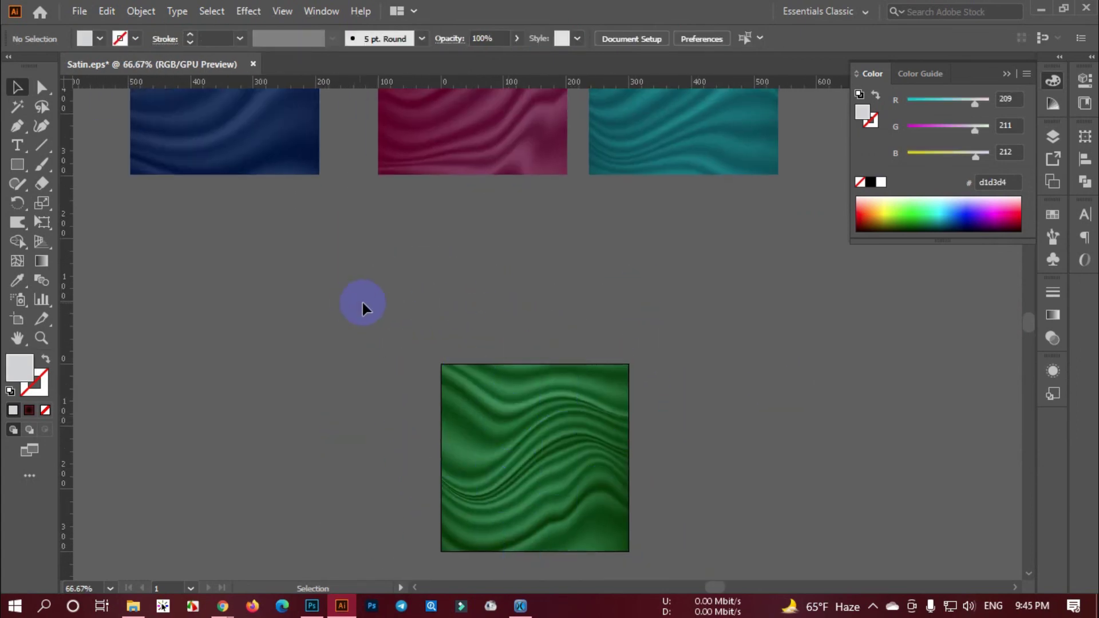
{"action": "scroll", "coordinate": [547, 303], "scroll_direction": "down", "scroll_amount": 2}
{"action": "scroll", "coordinate": [652, 363], "scroll_direction": "up", "scroll_amount": 1}
{"action": "scroll", "coordinate": [653, 363], "scroll_direction": "right", "scroll_amount": 1}
{"action": "scroll", "coordinate": [500, 350], "scroll_direction": "up", "scroll_amount": 2}
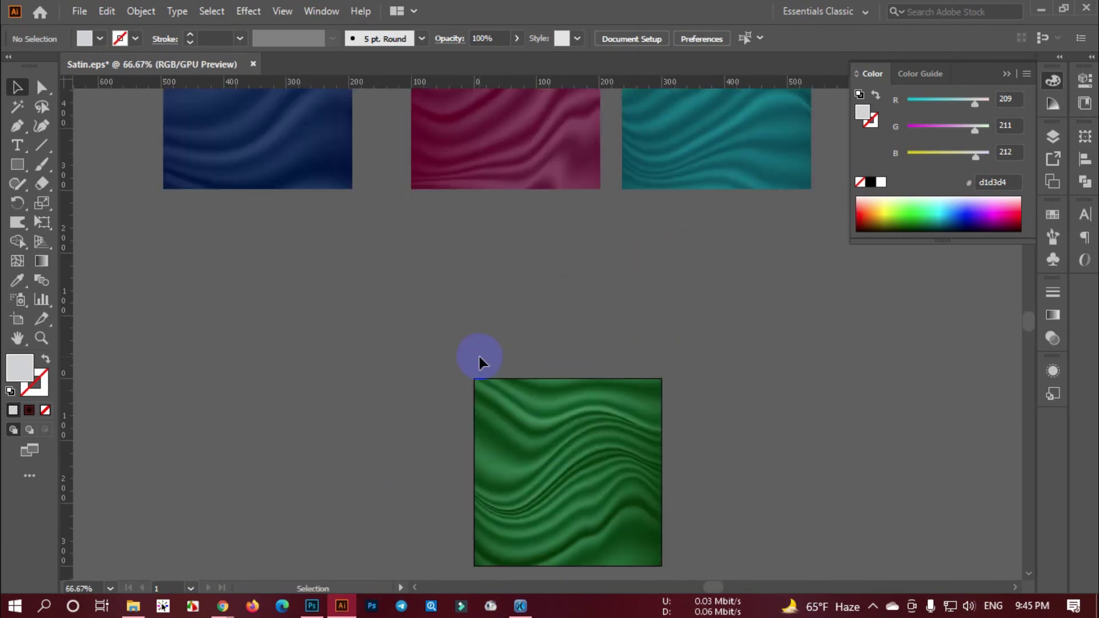